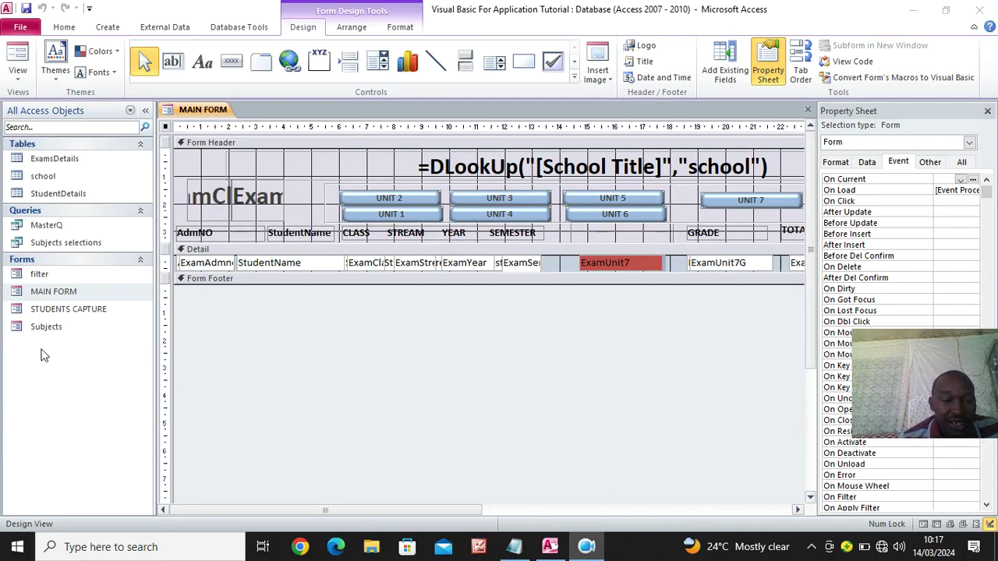
# Step: Open the Subjects form and tick UNIT 2, UNIT 5 and UNIT 7 for the student in the last record
pyautogui.doubleClick(48, 329)
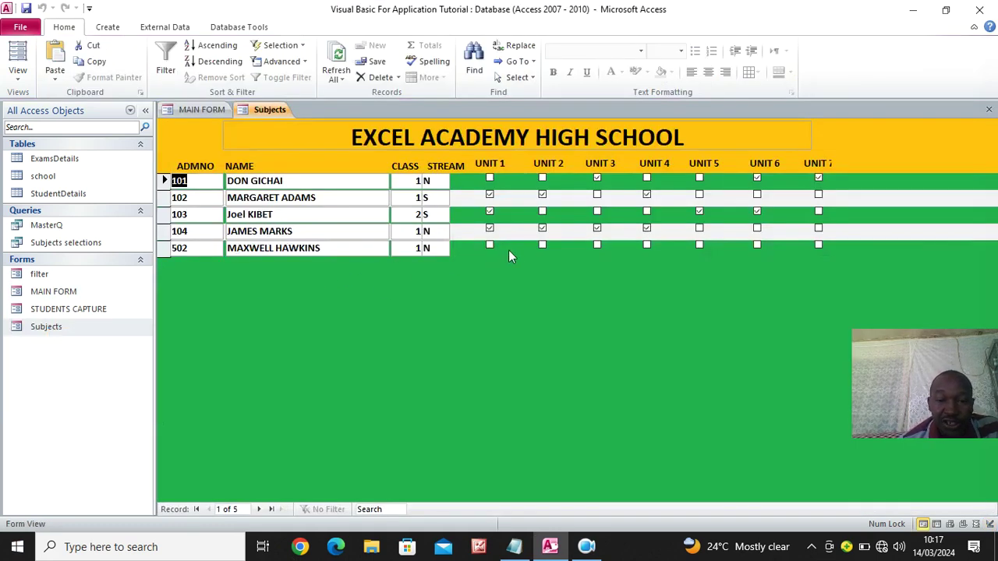
pyautogui.click(542, 244)
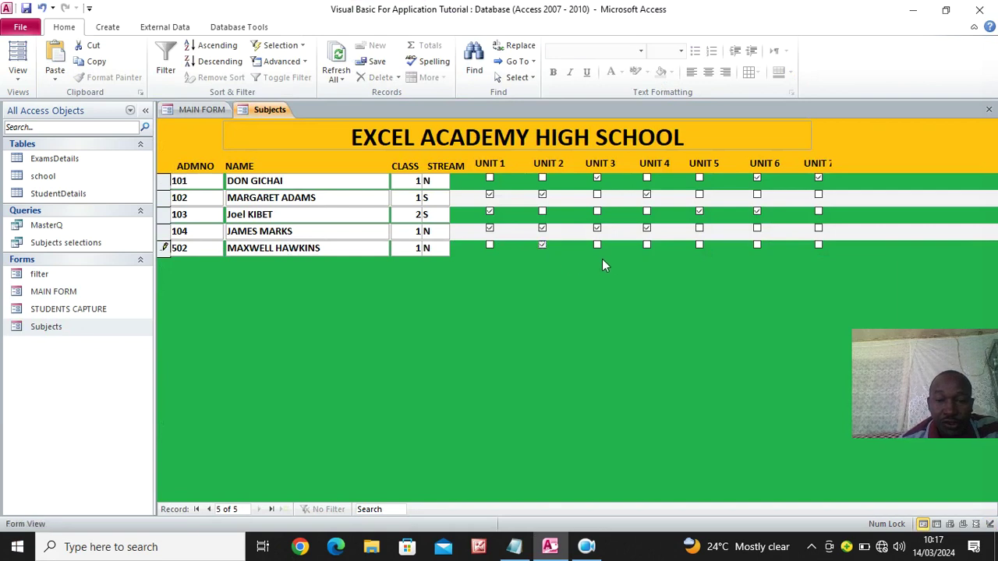
pyautogui.click(698, 246)
pyautogui.click(820, 245)
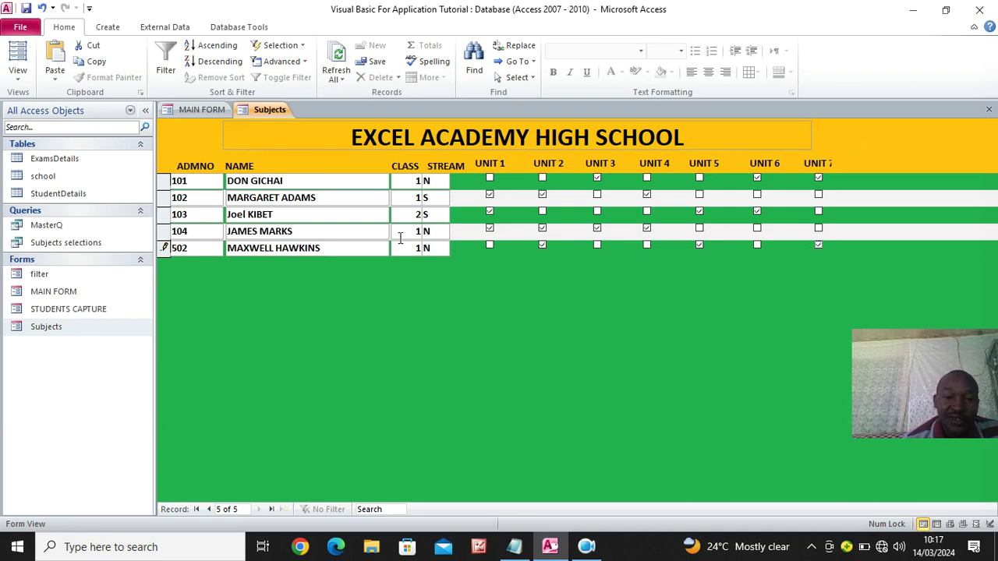
# Step: Set the third student record's class to 1 and its stream to N
pyautogui.click(407, 215)
pyautogui.write('1')
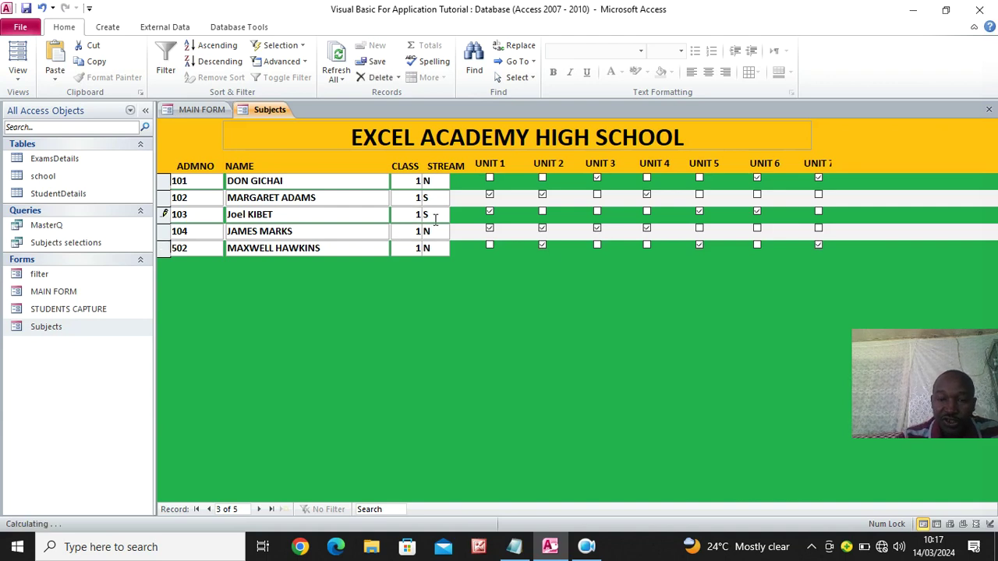
pyautogui.click(435, 218)
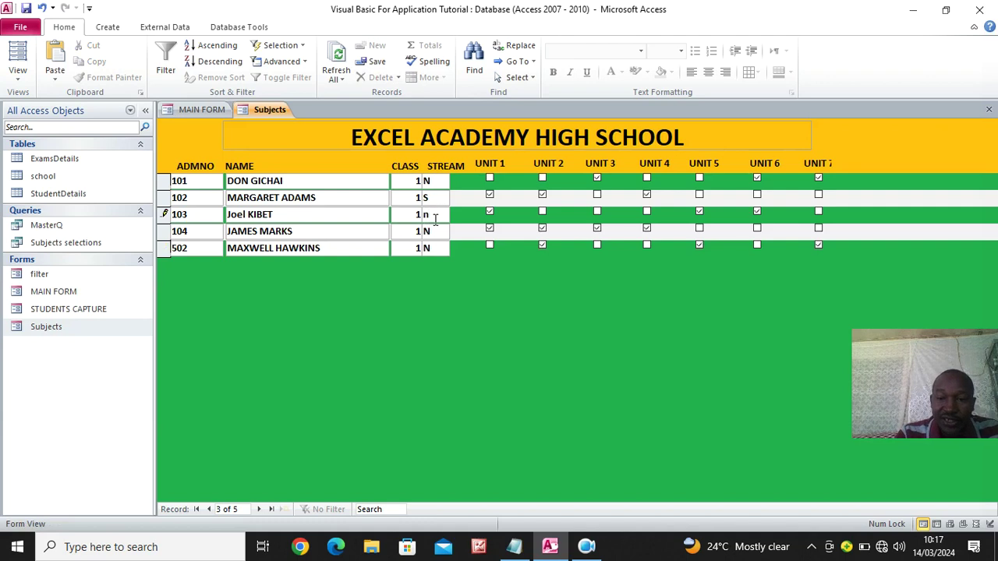
pyautogui.press('BackSpace')
pyautogui.press('capslock')
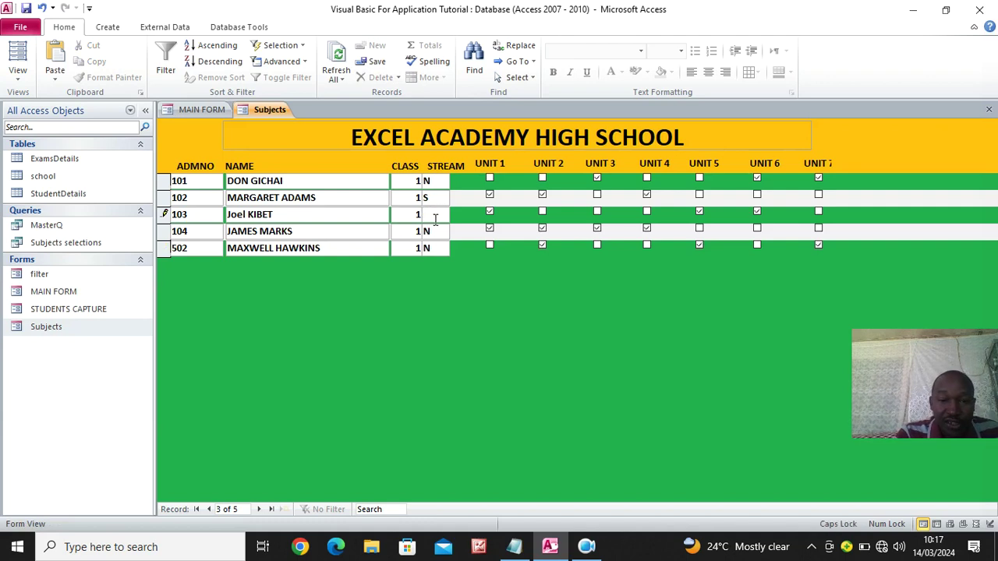
pyautogui.write('N')
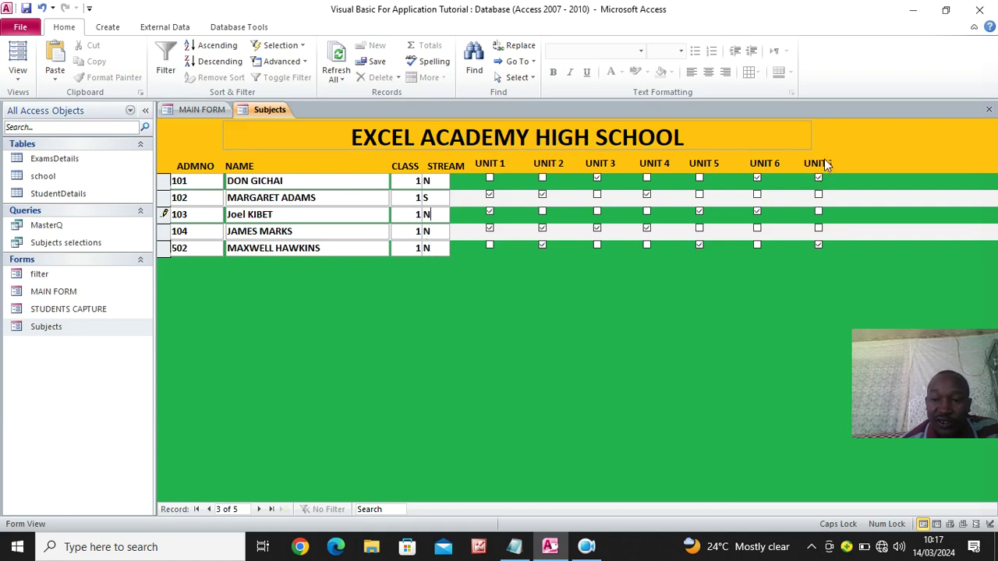
# Step: Tick UNIT 7 for the student in the fourth record and close the Subjects form
pyautogui.click(819, 228)
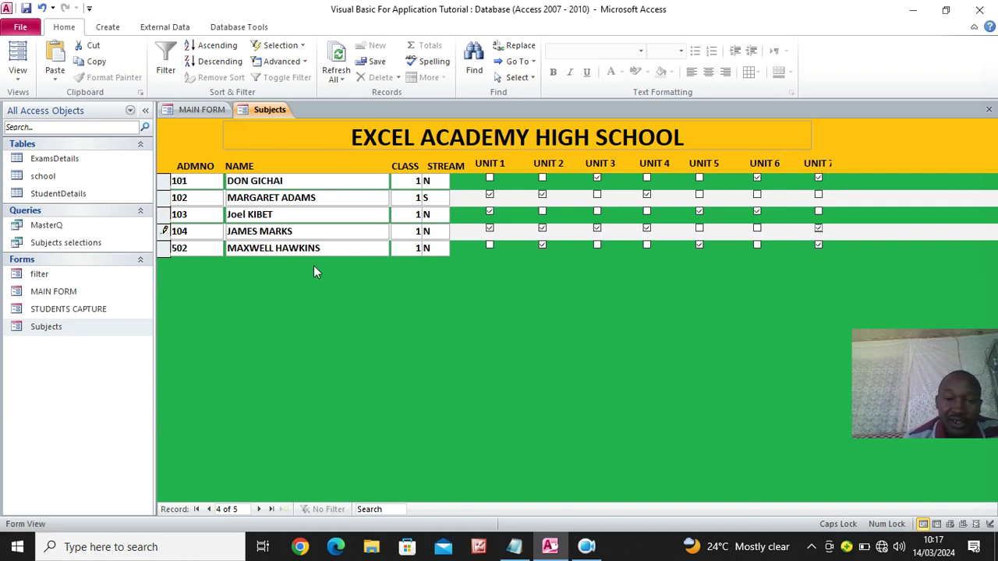
pyautogui.click(490, 228)
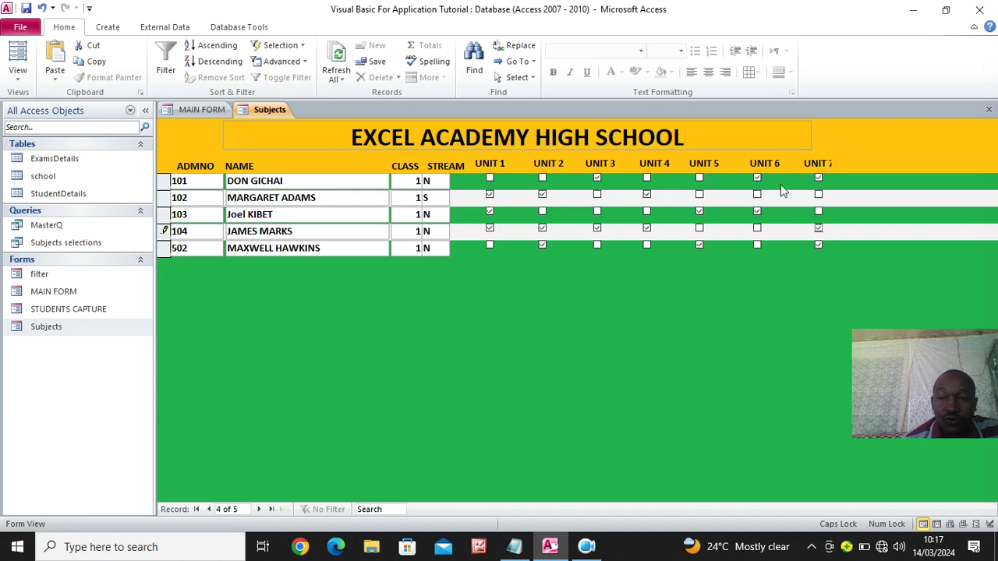
pyautogui.click(989, 110)
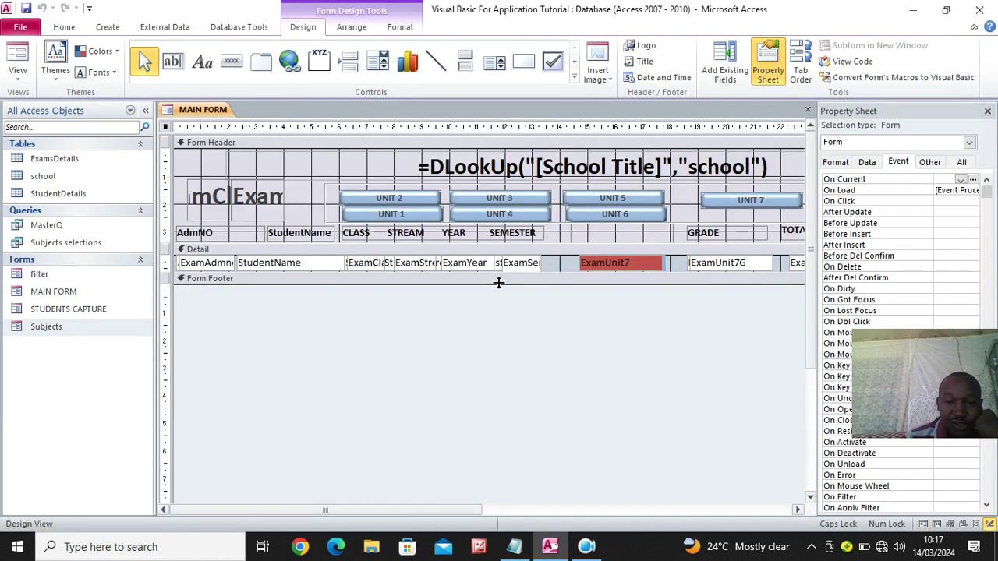
# Step: Open the On Click event procedure of the UNIT 2 toggle button on MAIN FORM
pyautogui.click(398, 218)
pyautogui.click(395, 201)
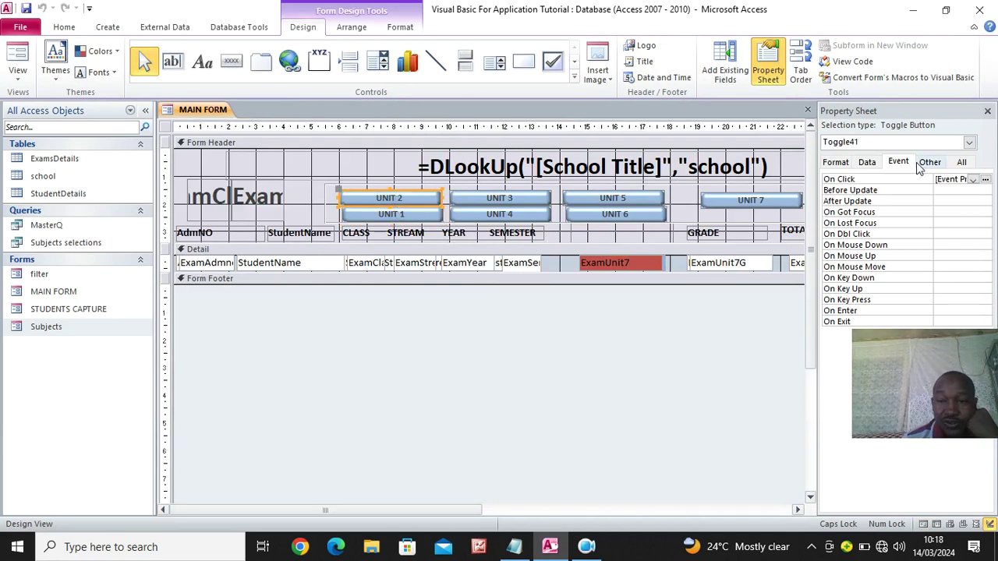
pyautogui.moveTo(815, 193); pyautogui.dragTo(733, 193)
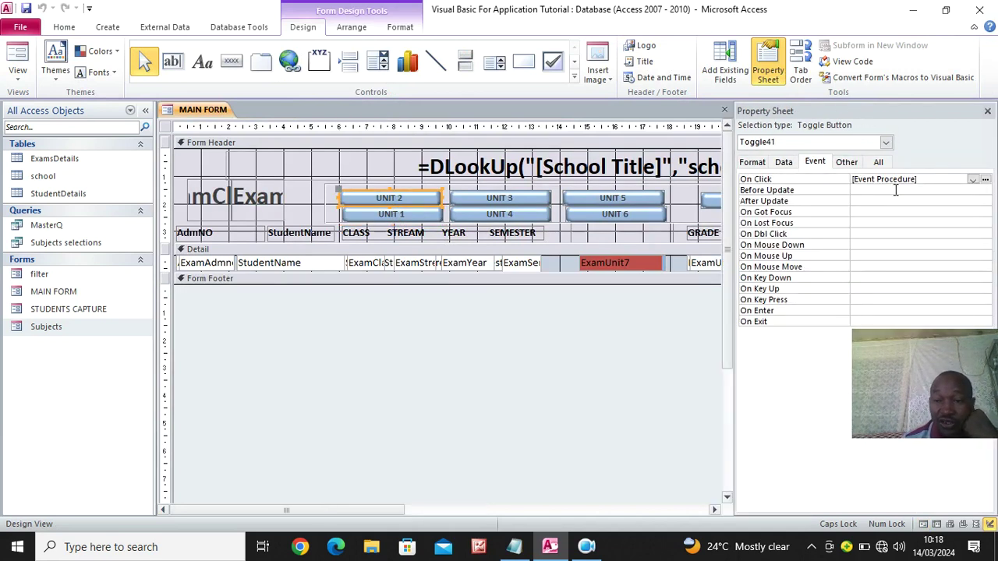
pyautogui.click(986, 180)
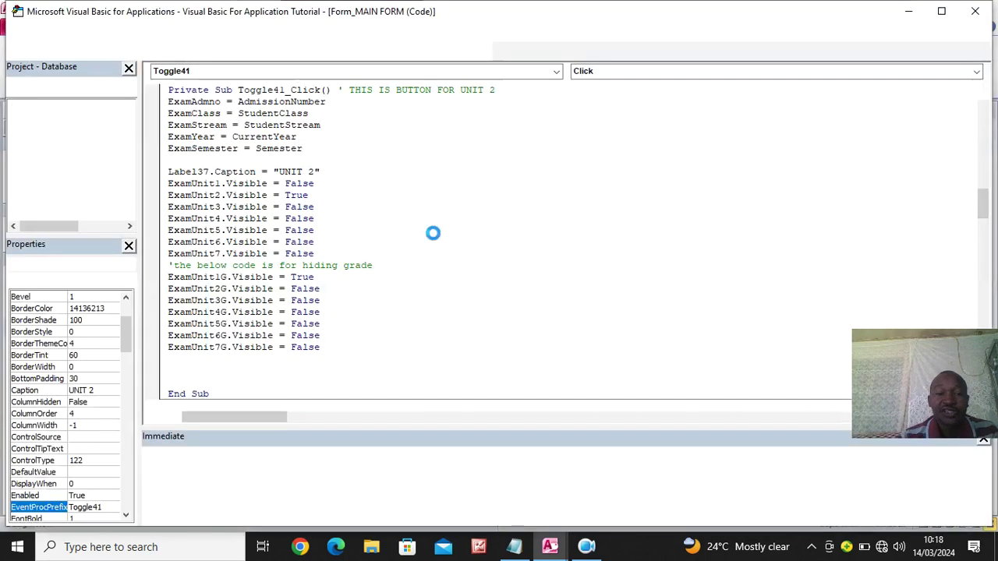
# Step: Add the lines Me.Filter = "[Unit2]=YES" and Me.FilterOn = True at the start of the Toggle41_Click procedure
pyautogui.click(518, 95)
pyautogui.press('Return')
pyautogui.press('Return')
pyautogui.press('Return')
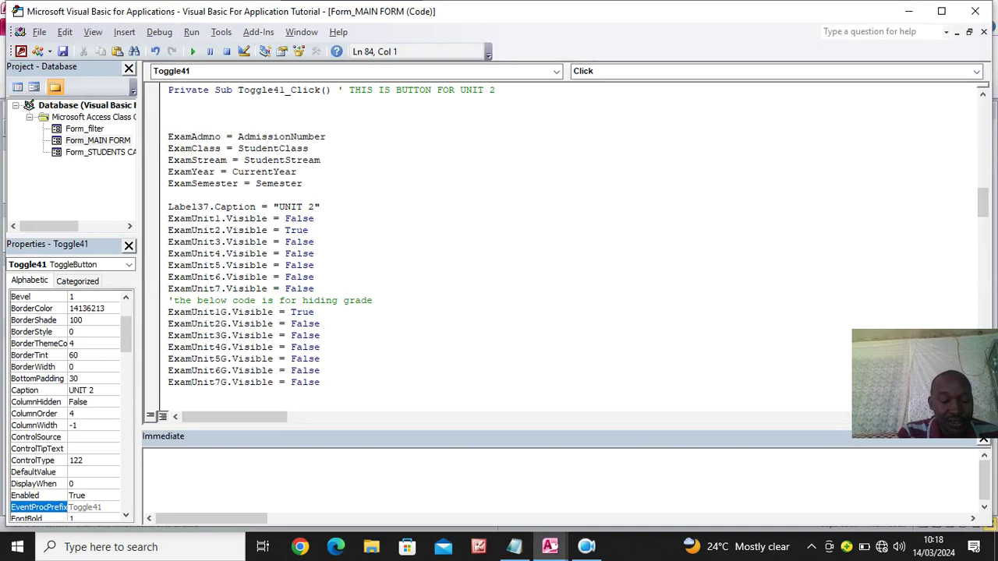
pyautogui.write('Me.Filter = "[Unit1]=YES"  Me.FilterOn = True')
pyautogui.press('Return')
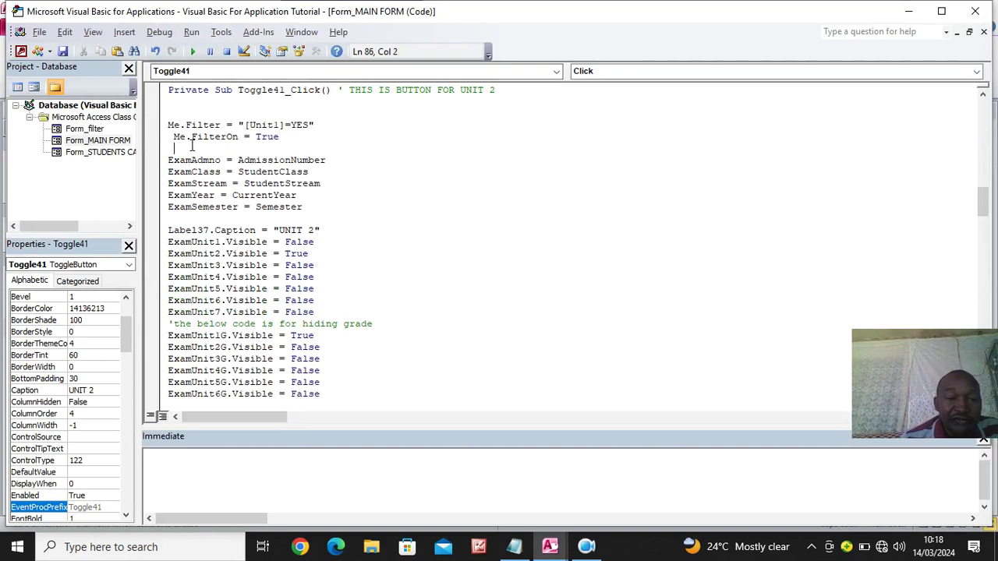
pyautogui.click(281, 125)
pyautogui.press('BackSpace')
pyautogui.write('2')
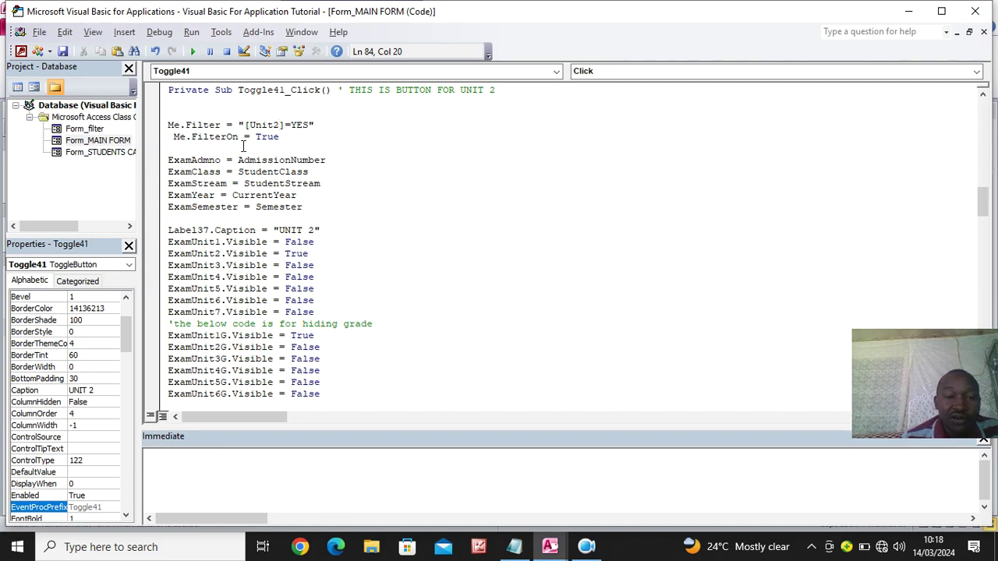
# Step: Copy the two filter lines to the start of Toggle42_Click and change the filter field to [Unit3]
pyautogui.moveTo(296, 139); pyautogui.dragTo(168, 123)
pyautogui.hotkey('ctrl', 'c')
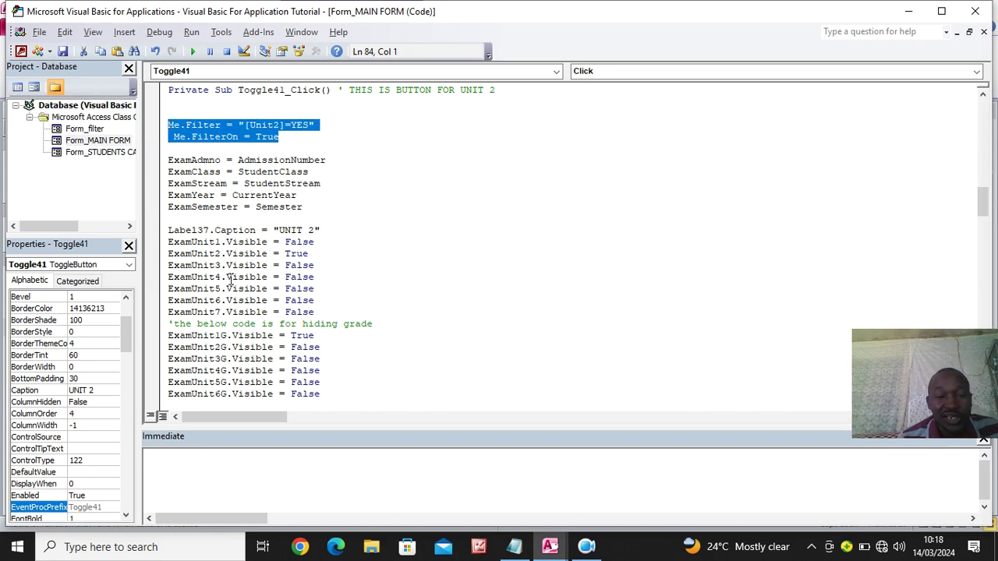
pyautogui.scroll(-7, 231, 281)
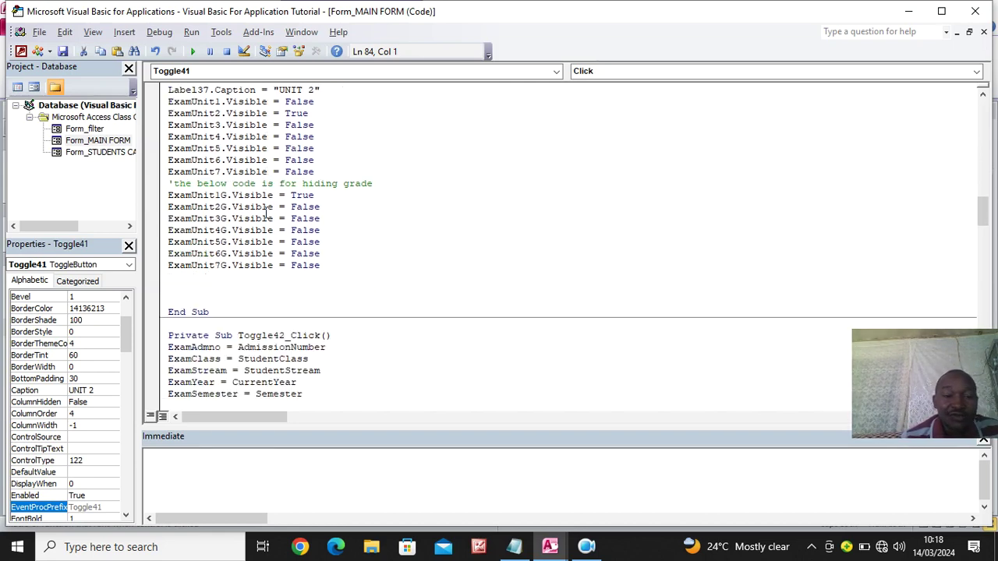
pyautogui.scroll(-1, 265, 212)
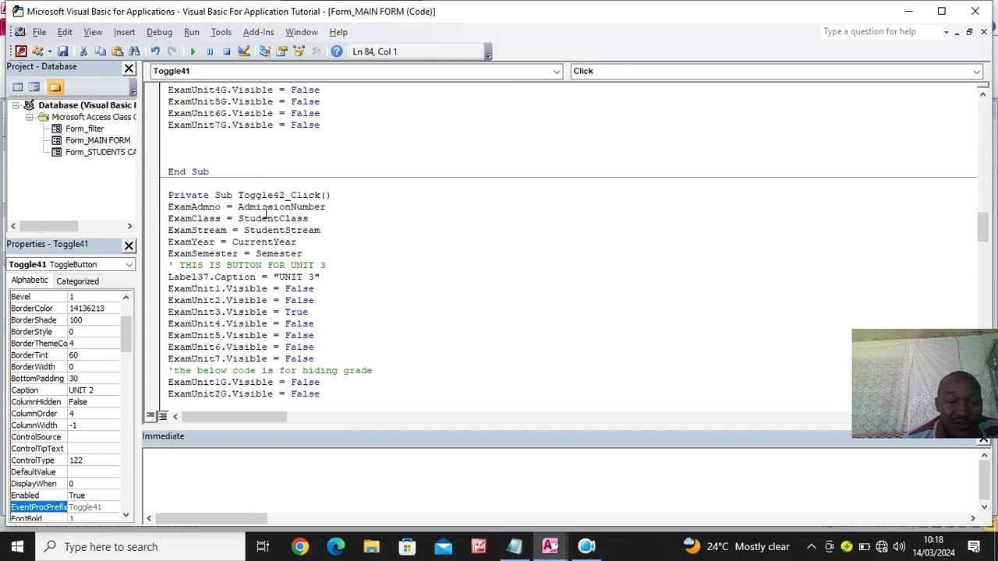
pyautogui.click(343, 196)
pyautogui.press('Return')
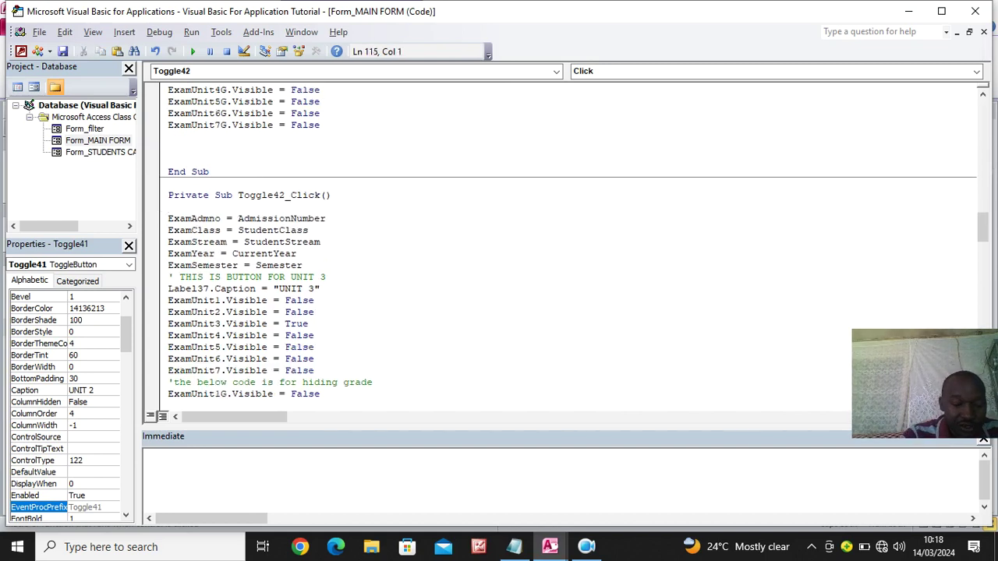
pyautogui.hotkey('ctrl', 'v')
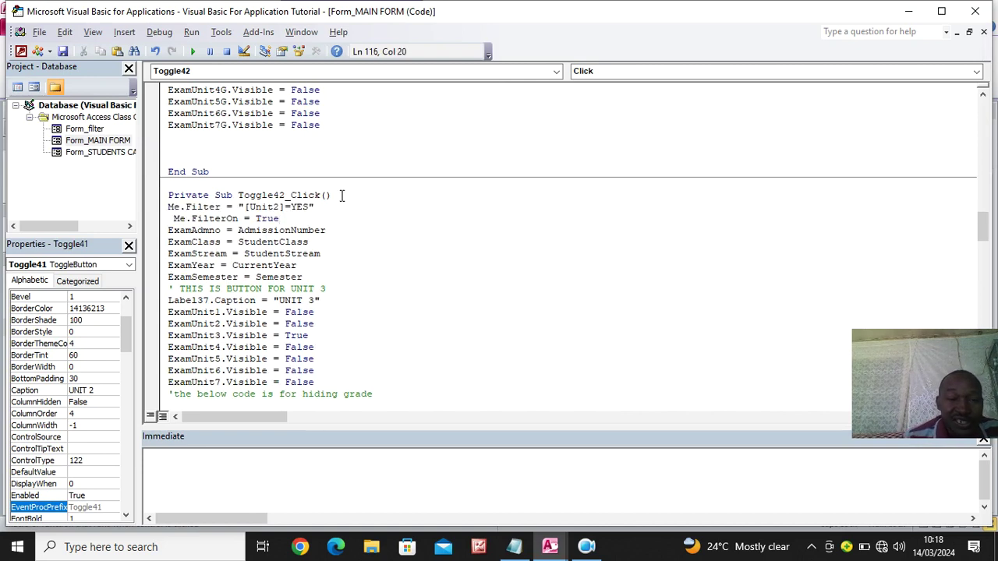
pyautogui.click(273, 206)
pyautogui.press('Delete')
pyautogui.write('3')
pyautogui.press('Return')
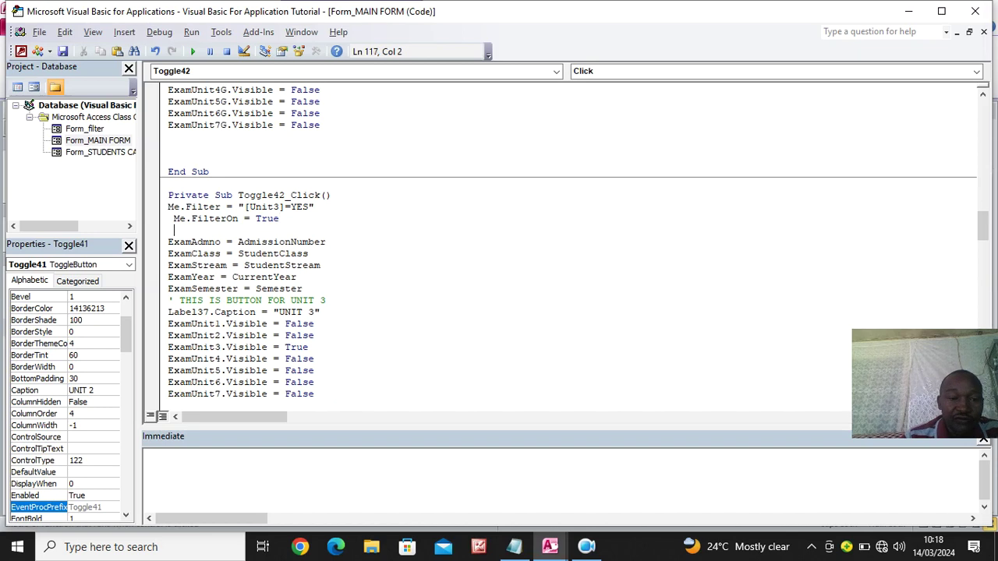
# Step: Paste the filter lines at the start of Toggle43_Click and change the filter field to [Unit4]
pyautogui.scroll(-10, 265, 204)
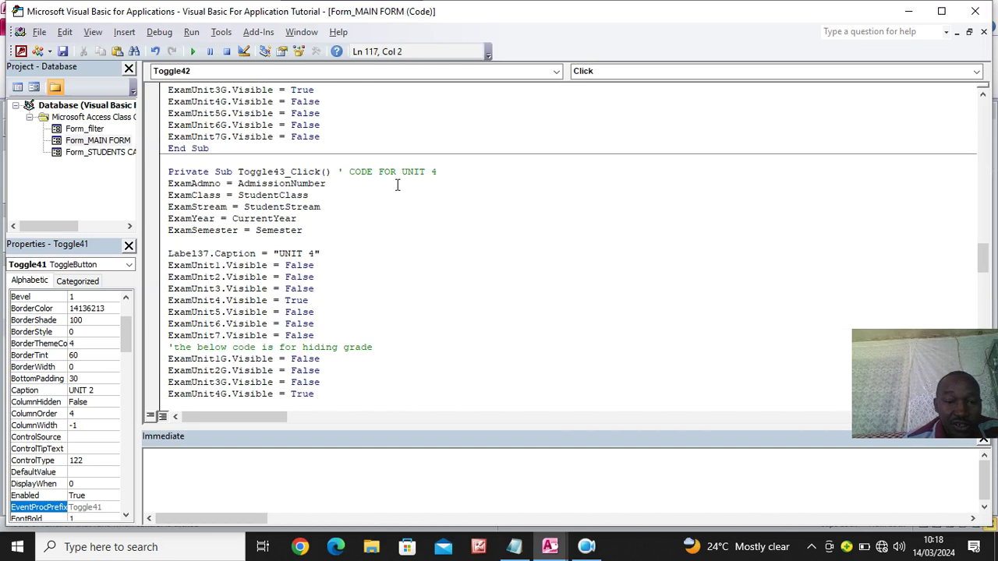
pyautogui.click(450, 172)
pyautogui.press('Return')
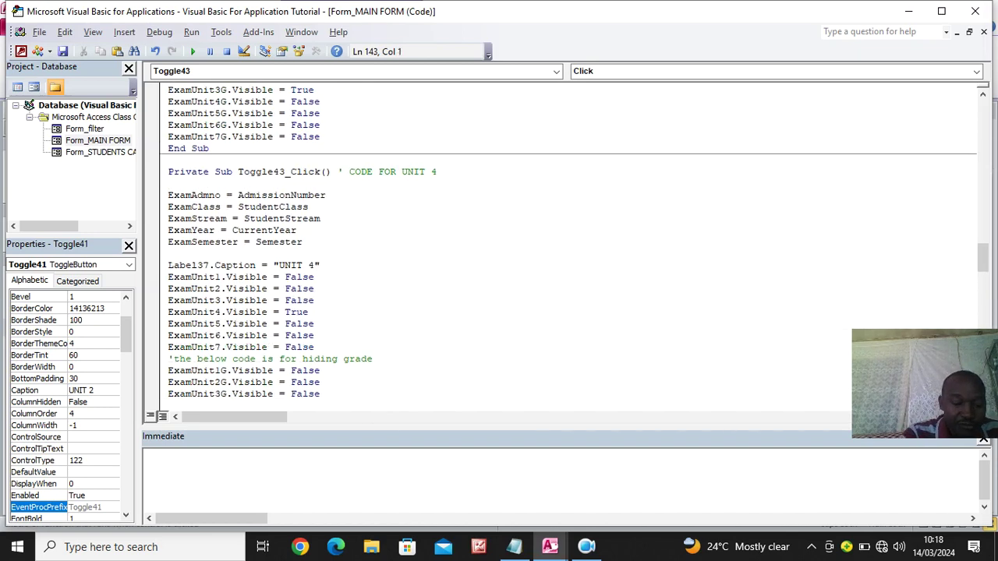
pyautogui.hotkey('ctrl', 'v')
pyautogui.press('Return')
pyautogui.press('Return')
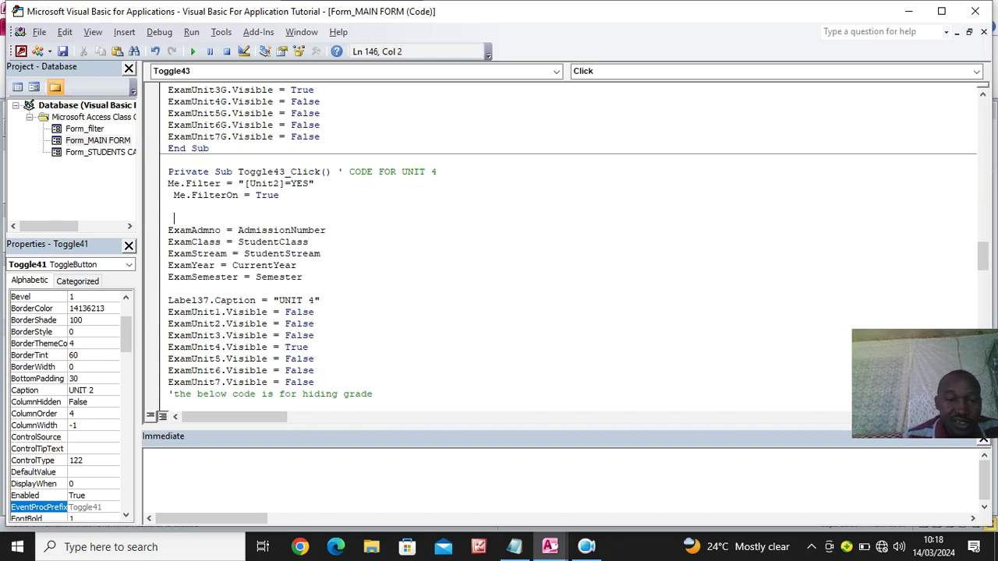
pyautogui.click(280, 184)
pyautogui.press('BackSpace')
pyautogui.write('4')
# Step: Insert the filter lines at the start of Toggle44_Click and set the filter field to [Unit5]
pyautogui.moveTo(168, 207); pyautogui.dragTo(169, 184)
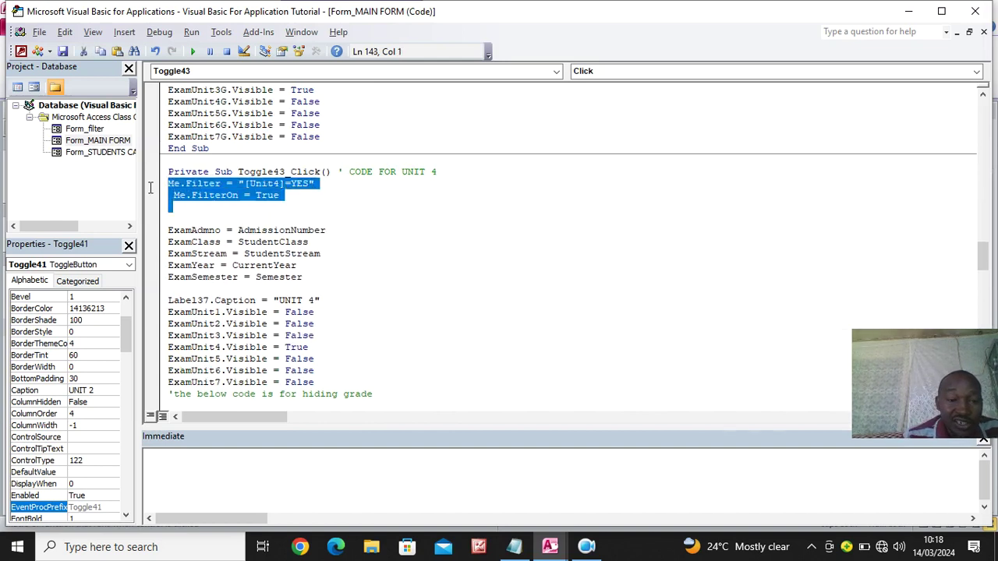
pyautogui.scroll(-10, 306, 240)
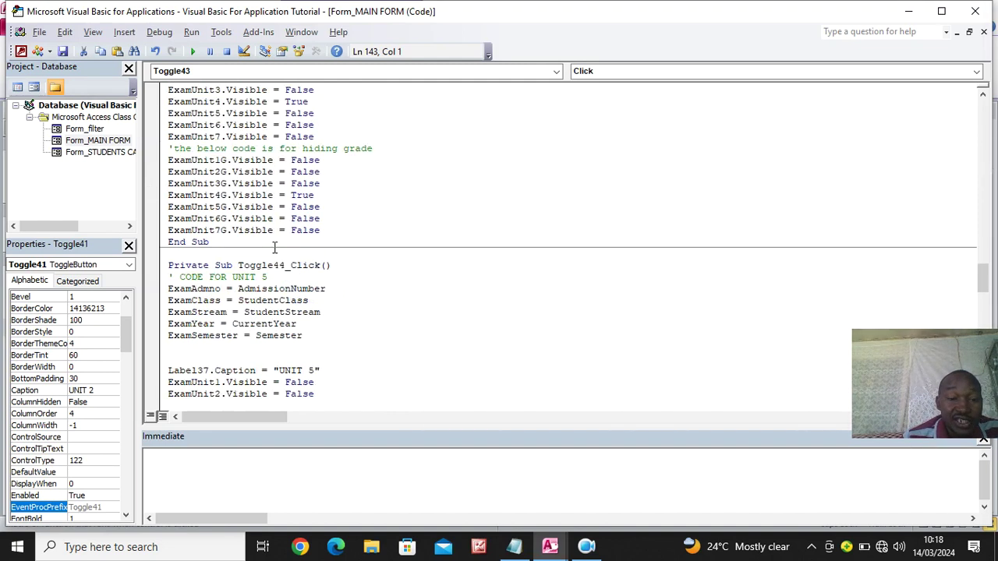
pyautogui.click(351, 158)
pyautogui.press('Return')
pyautogui.press('Return')
pyautogui.press('Return')
pyautogui.hotkey('ctrl', 'v')
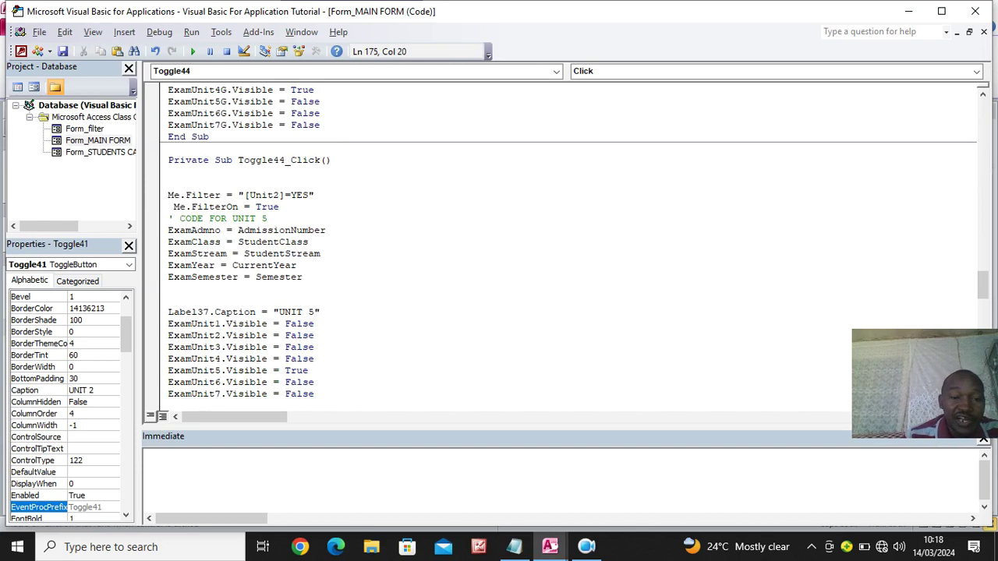
pyautogui.press('Return')
pyautogui.press('Return')
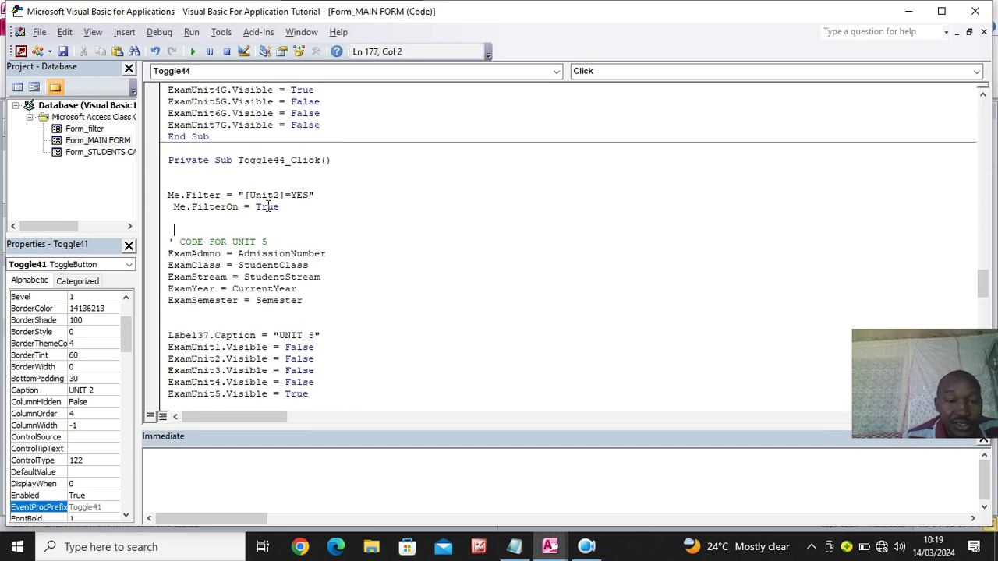
pyautogui.moveTo(272, 195); pyautogui.dragTo(279, 195)
pyautogui.write('5')
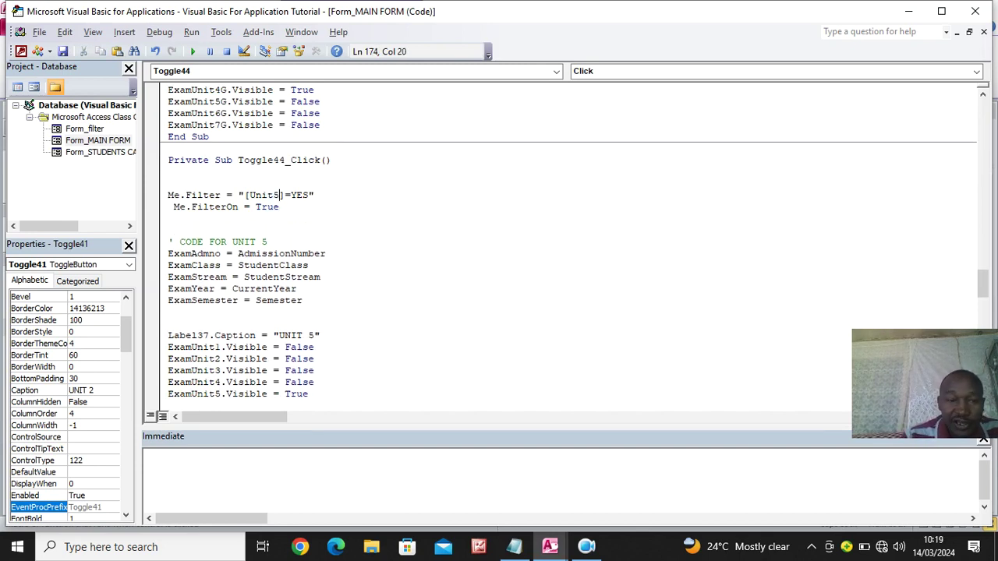
# Step: Paste the filter lines below the UNIT 6 comment in Toggle45_Click and change the filter field to [Unit6]
pyautogui.scroll(-11, 288, 191)
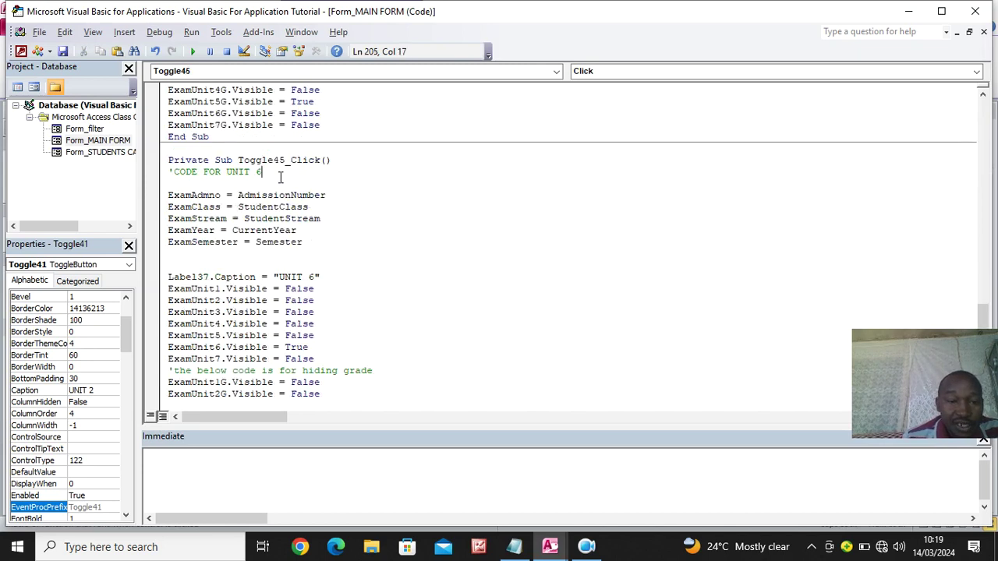
pyautogui.click(278, 173)
pyautogui.press('Return')
pyautogui.hotkey('ctrl', 'v')
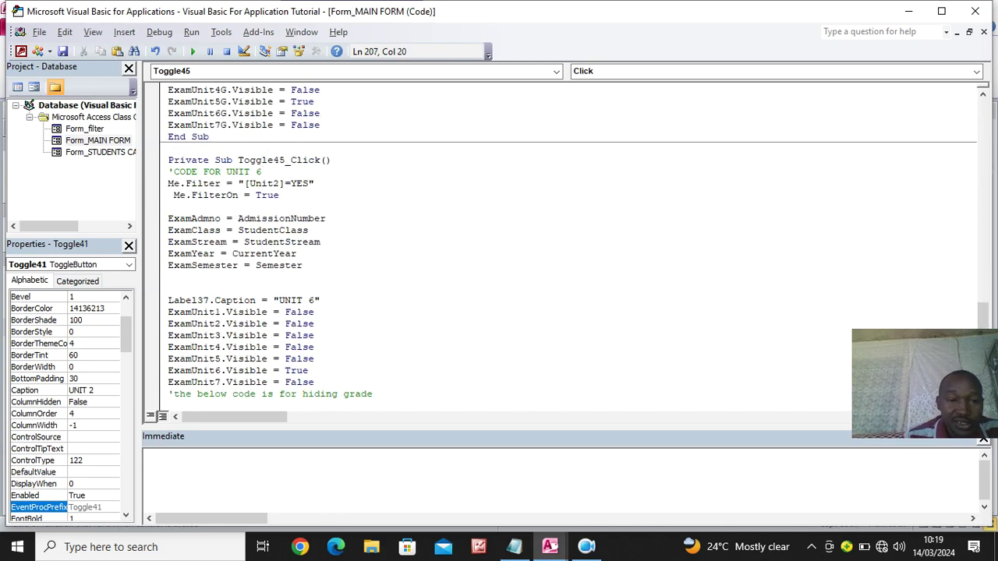
pyautogui.click(273, 184)
pyautogui.press('Delete')
pyautogui.write('6')
# Step: Add the filter lines to Toggle46_Click with the filter field set to [Unit7], and close the code editor
pyautogui.scroll(-9, 278, 208)
pyautogui.scroll(-4, 265, 234)
pyautogui.scroll(4, 265, 234)
pyautogui.click(239, 220)
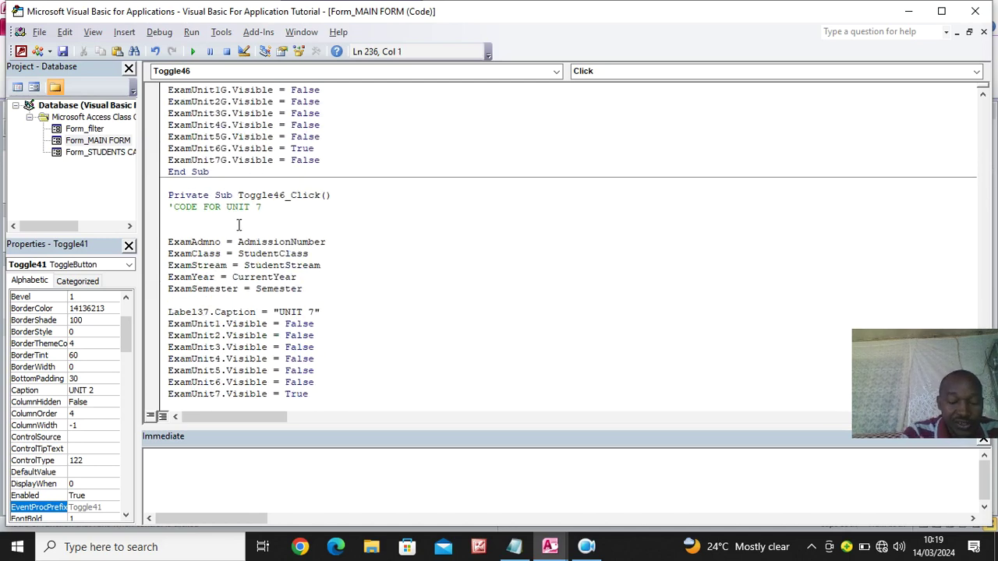
pyautogui.write('Me.Filter = "[Unit2]=YES"  Me.FilterOn = True')
pyautogui.click(278, 218)
pyautogui.press('BackSpace')
pyautogui.write('7')
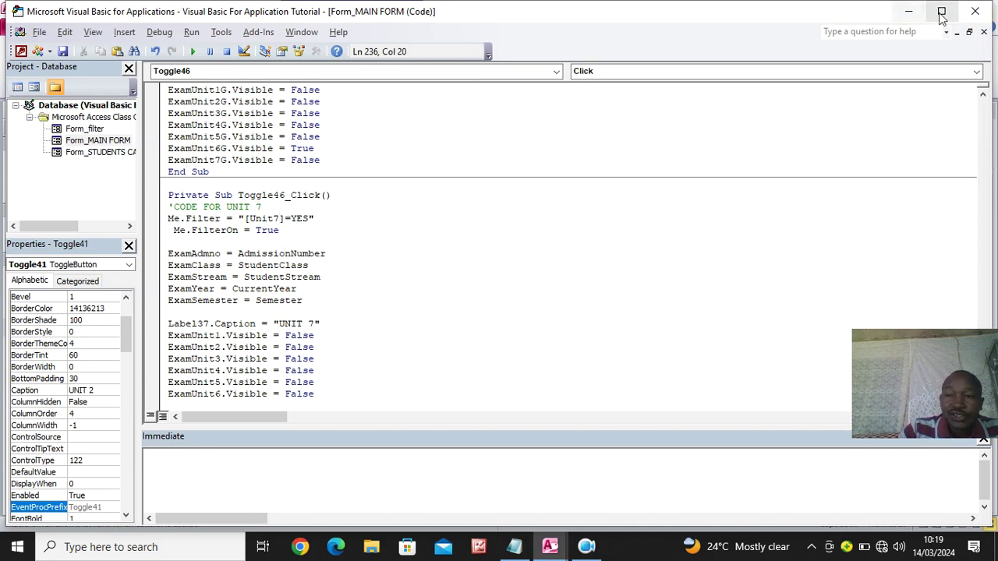
pyautogui.click(974, 11)
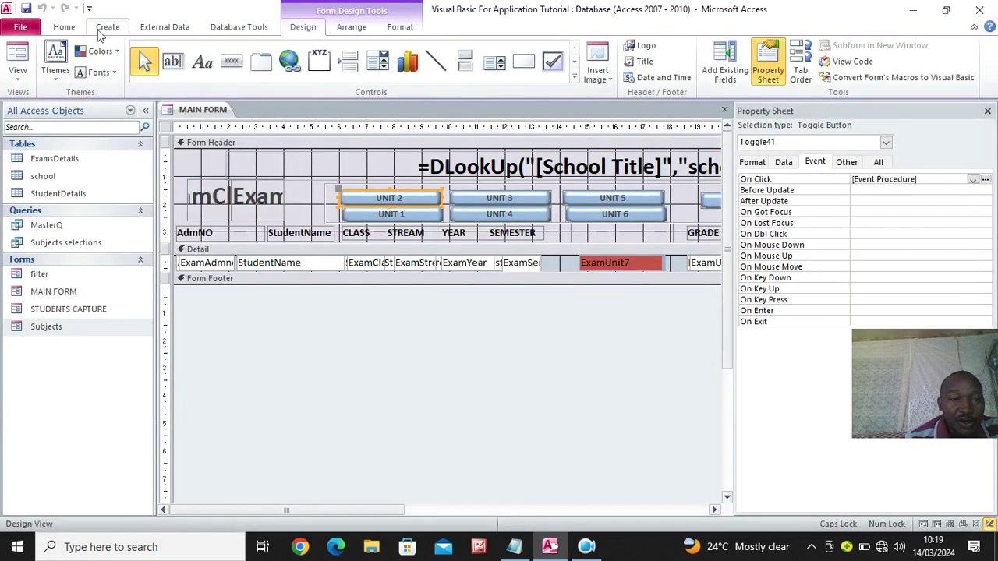
# Step: Save the MAIN FORM design and close all open objects
pyautogui.rightClick(201, 111)
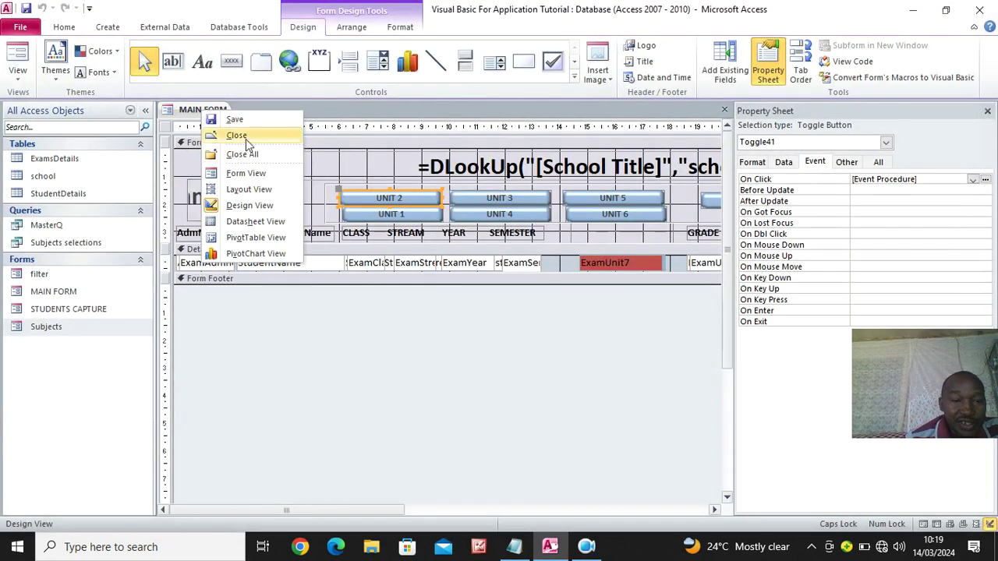
pyautogui.click(244, 120)
pyautogui.rightClick(200, 114)
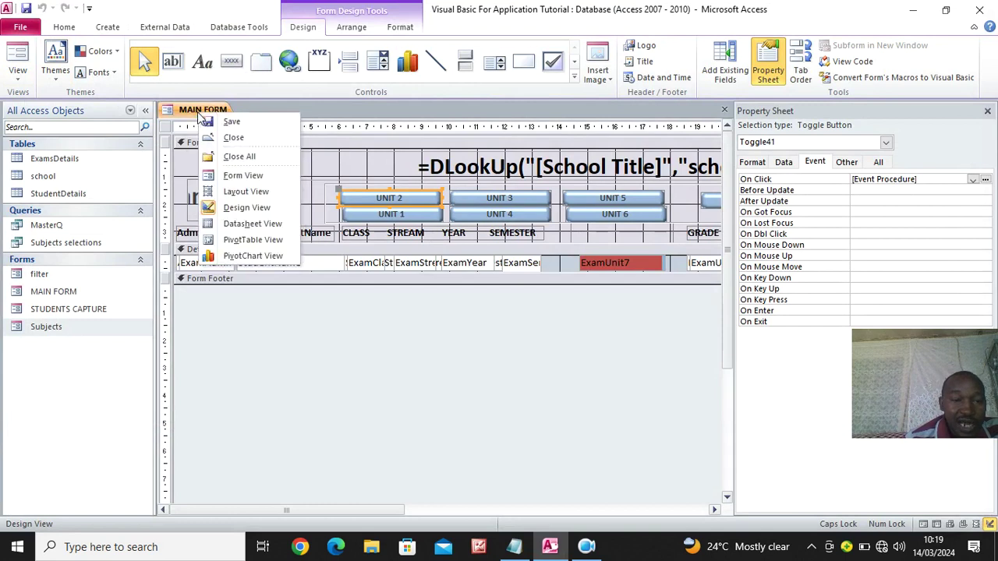
pyautogui.click(248, 157)
# Step: Open the filter form, choose year 2024, class 1, stream N and semester Sem 1, and open the marks entry form
pyautogui.doubleClick(70, 276)
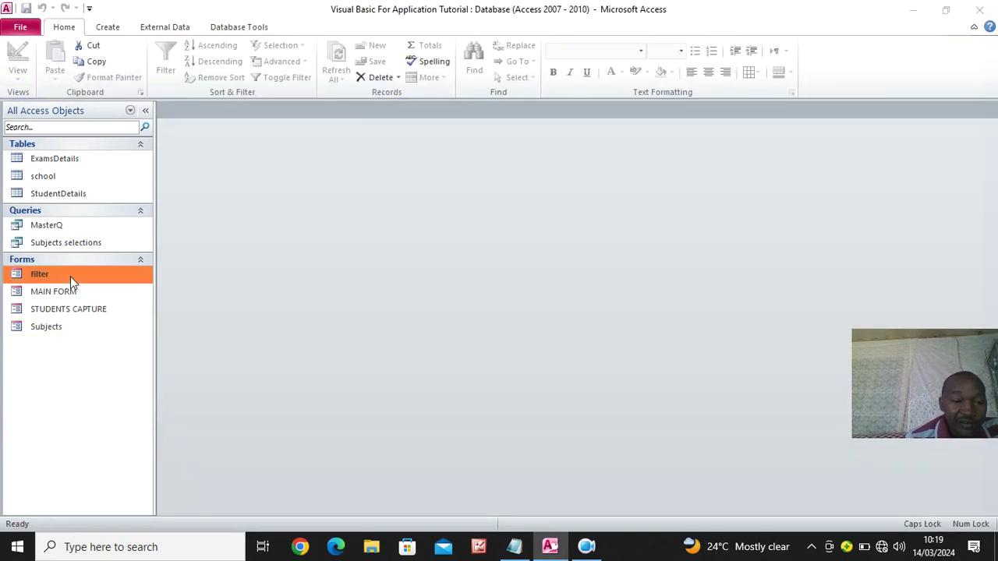
pyautogui.click(593, 153)
pyautogui.click(550, 168)
pyautogui.click(593, 172)
pyautogui.click(556, 188)
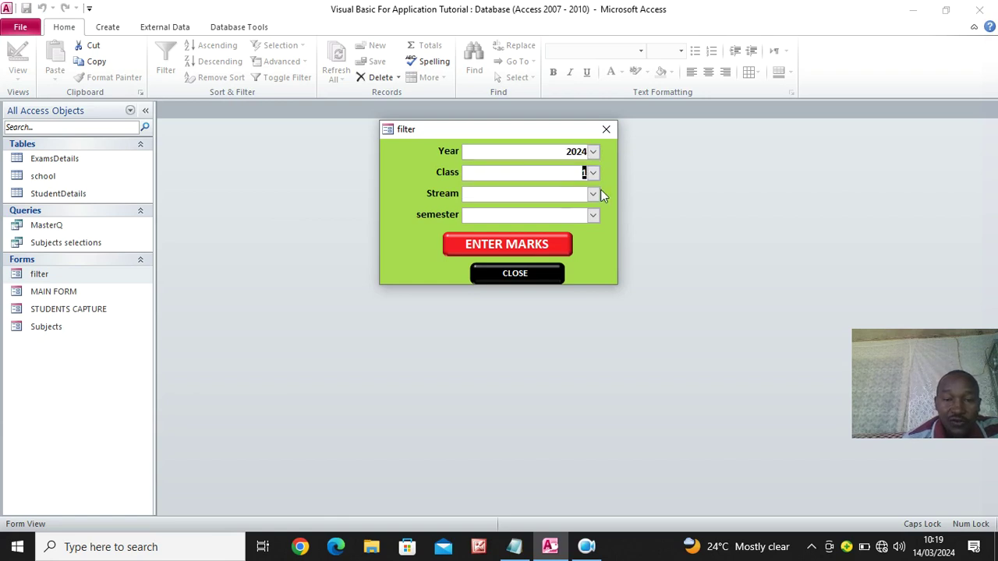
pyautogui.click(594, 194)
pyautogui.click(579, 212)
pyautogui.click(594, 216)
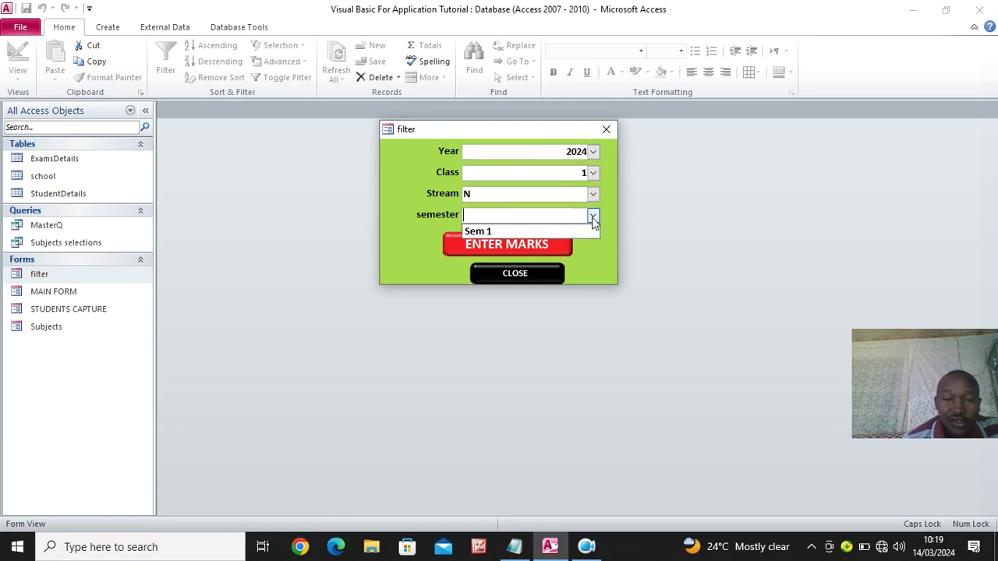
pyautogui.click(534, 228)
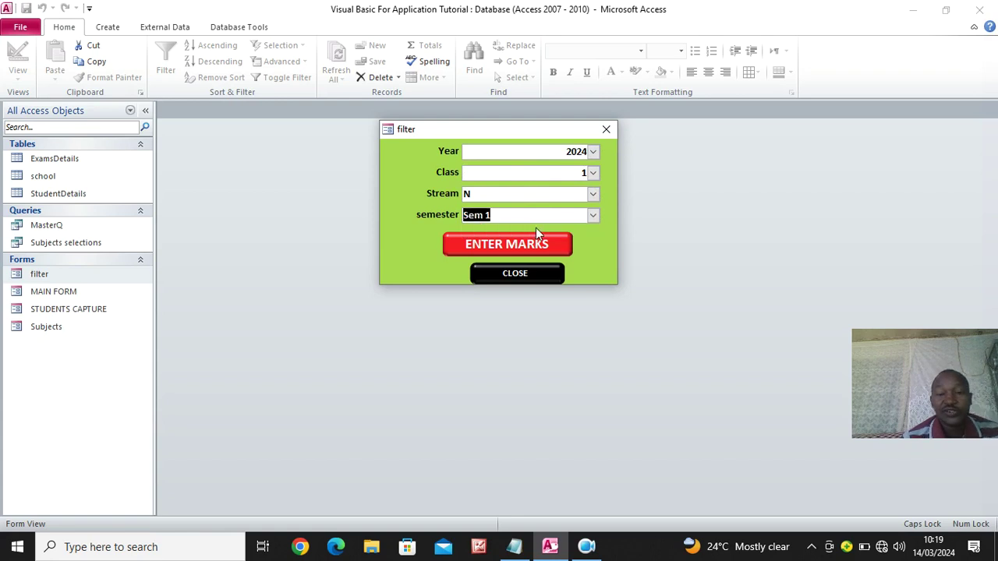
pyautogui.click(509, 245)
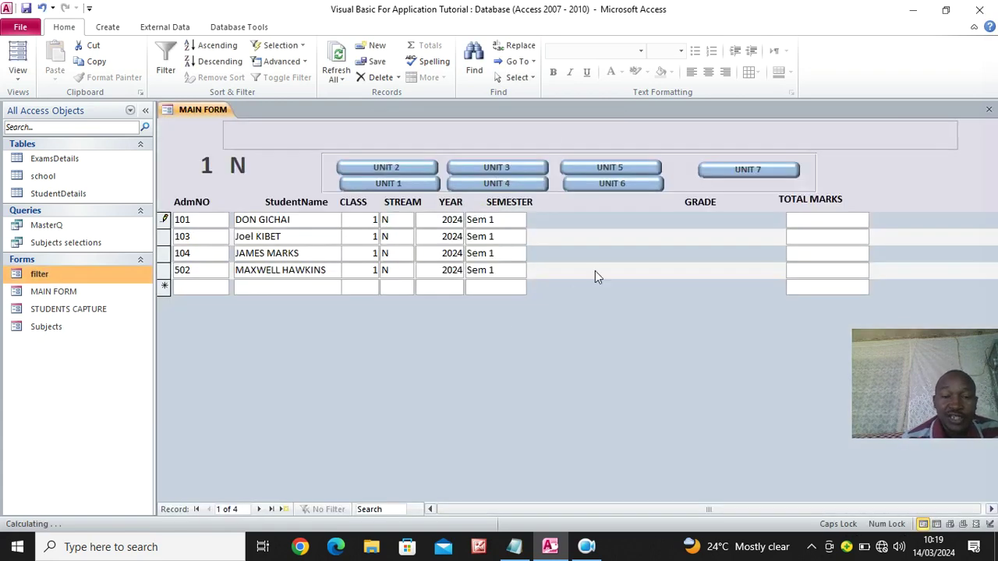
# Step: Filter the marks list by UNIT 7 and by UNIT 1, and compare the students with the unit selections in the Subjects form
pyautogui.click(754, 170)
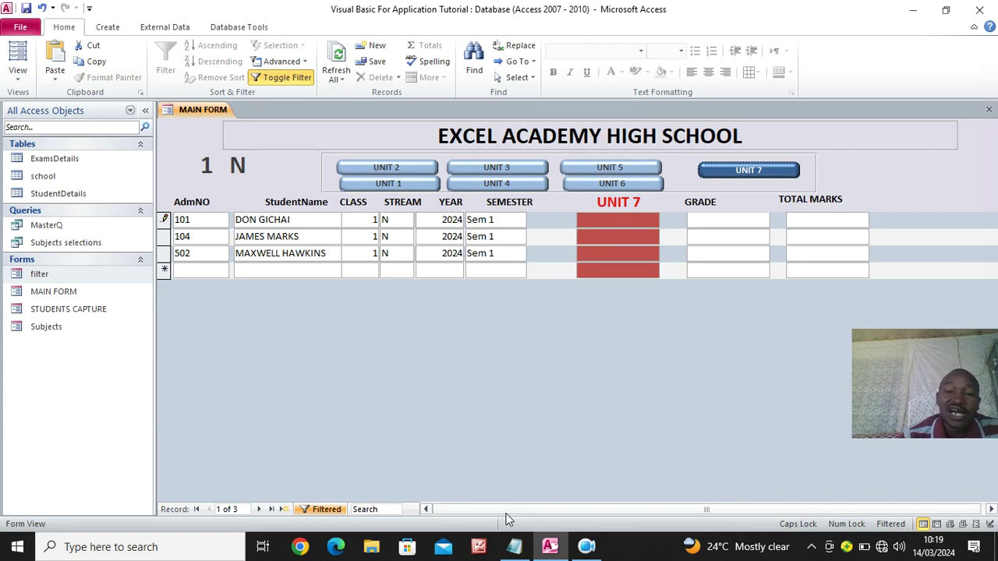
pyautogui.click(399, 181)
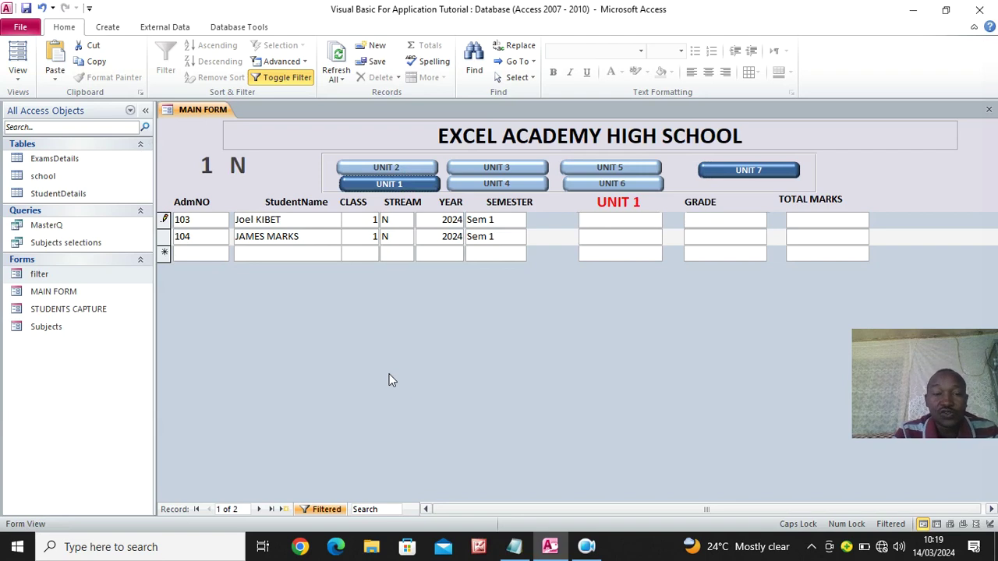
pyautogui.doubleClick(46, 327)
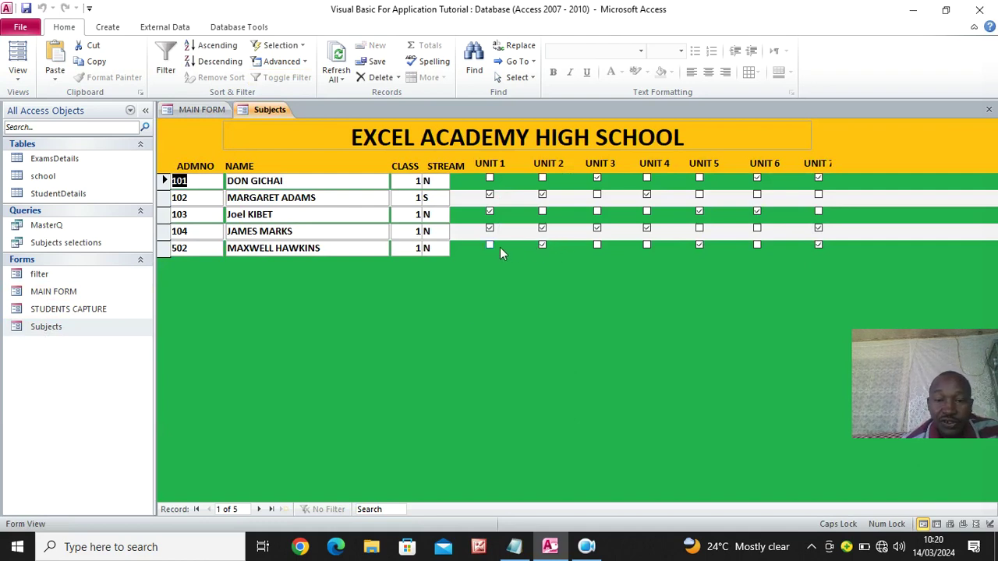
pyautogui.click(205, 110)
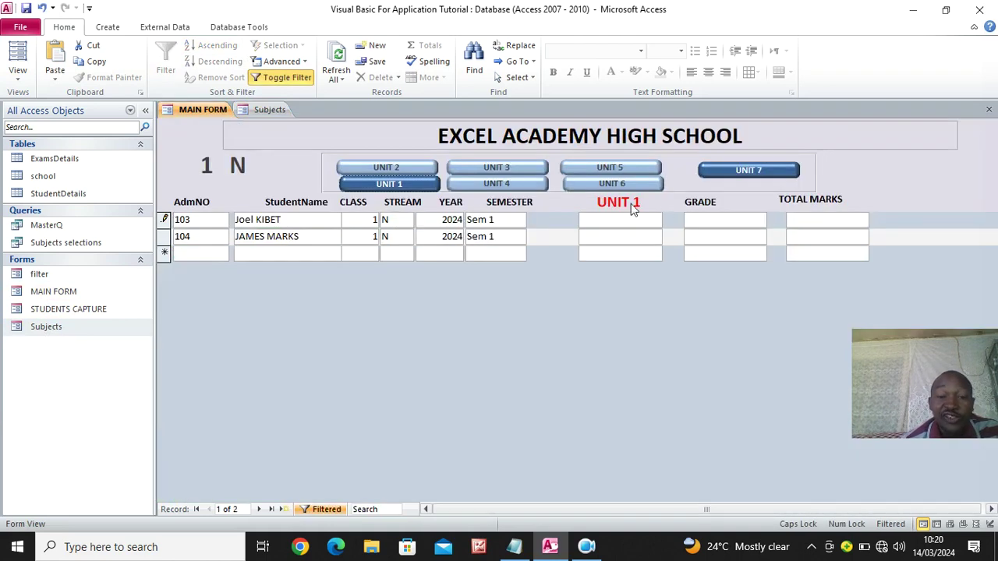
# Step: In the Subjects form, tick UNIT 1 for the first and last students, and close all open forms
pyautogui.click(271, 110)
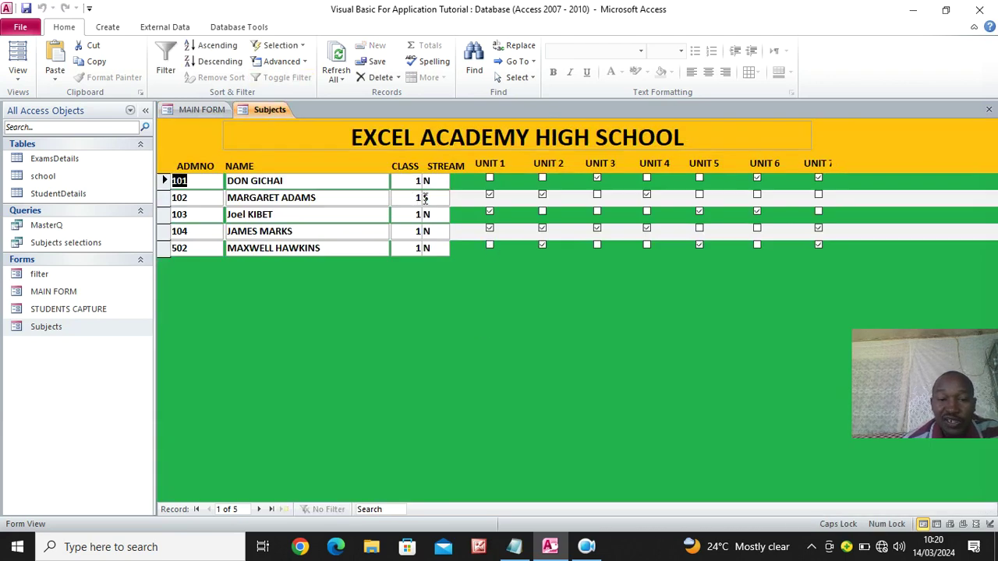
pyautogui.click(490, 178)
pyautogui.click(490, 244)
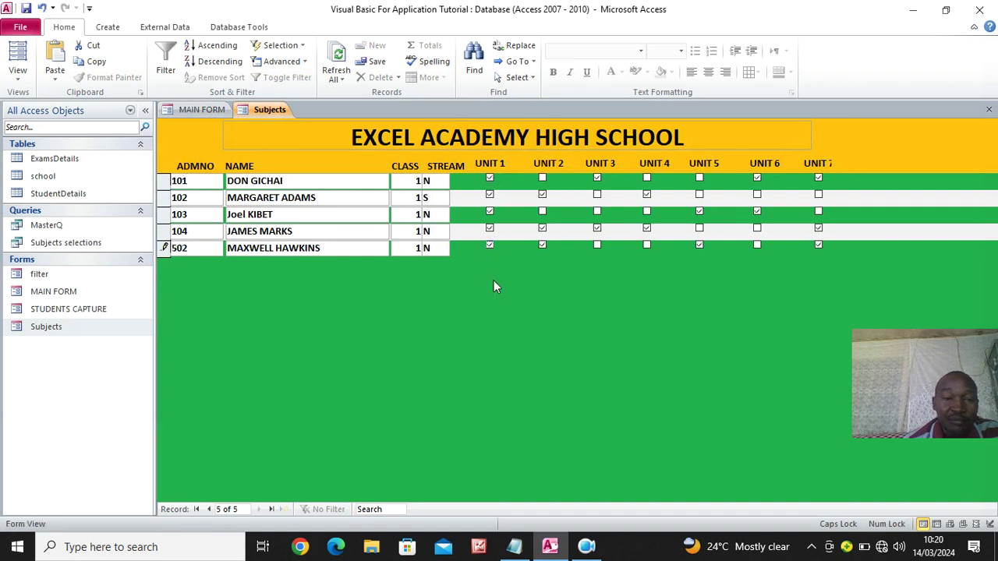
pyautogui.rightClick(275, 110)
pyautogui.click(313, 155)
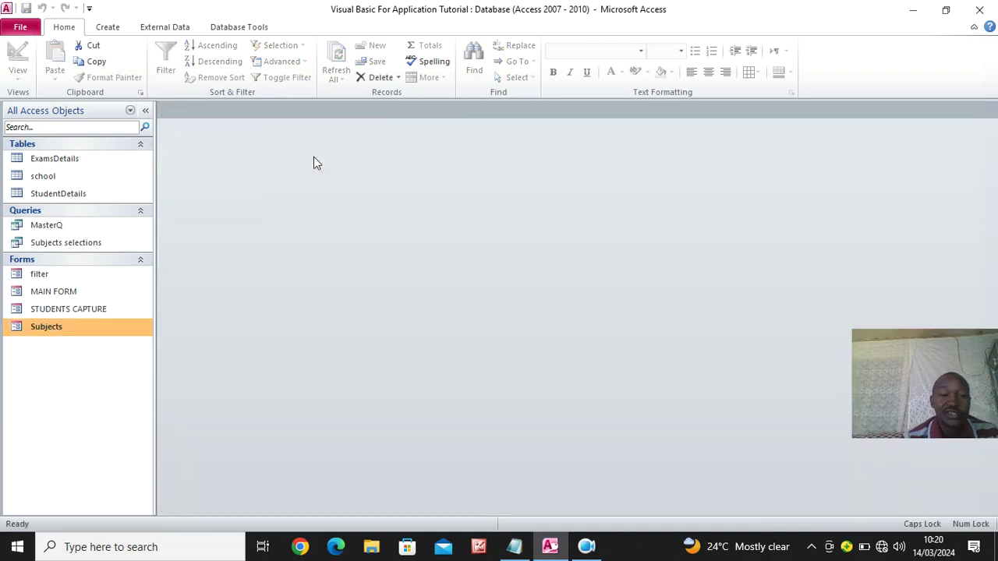
# Step: Reopen the marks entry form through the filter form for year 2024, class 1, stream N and semester Sem 1
pyautogui.click(53, 276)
pyautogui.doubleClick(52, 275)
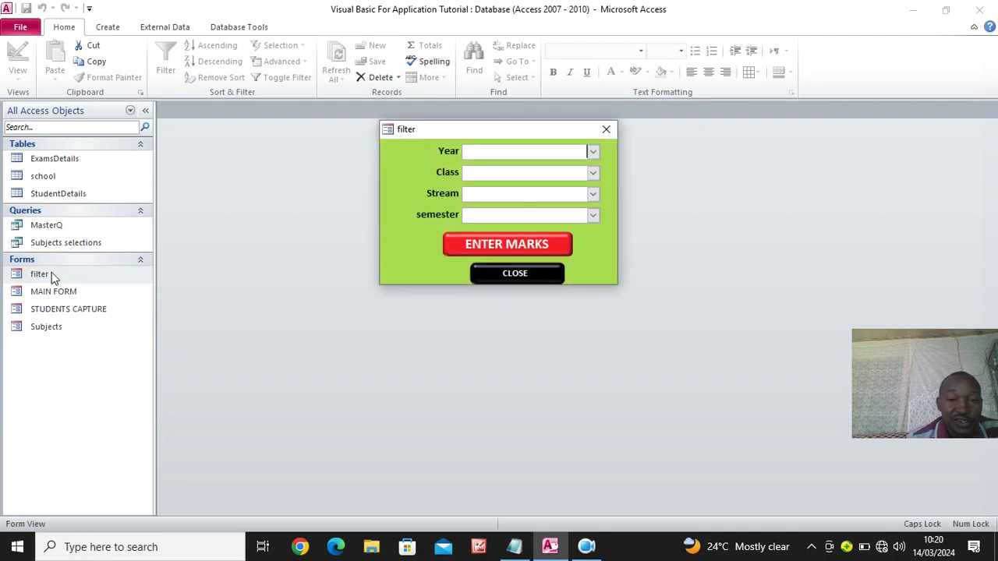
pyautogui.click(592, 151)
pyautogui.click(474, 169)
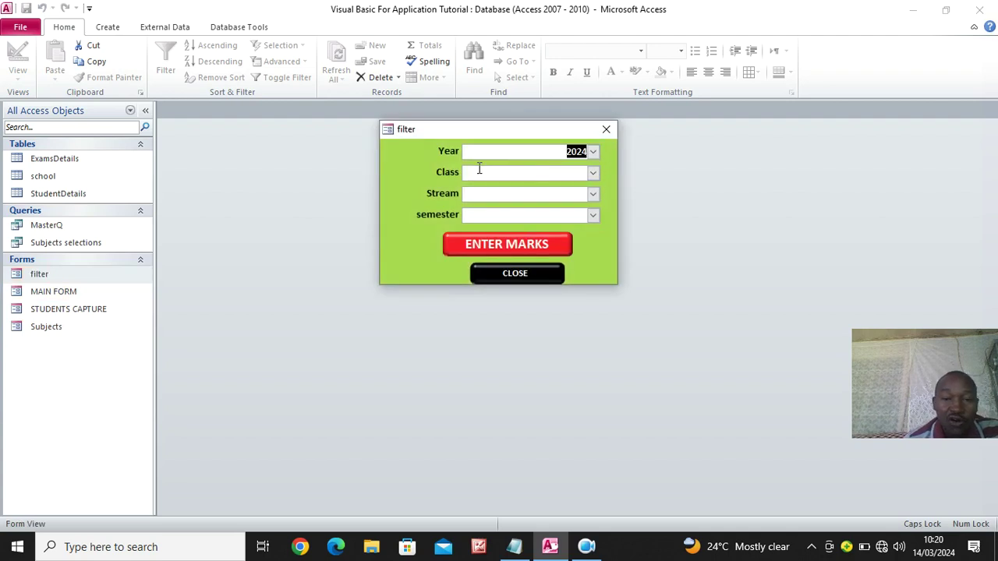
pyautogui.click(593, 172)
pyautogui.click(545, 186)
pyautogui.click(592, 193)
pyautogui.click(484, 207)
pyautogui.click(592, 216)
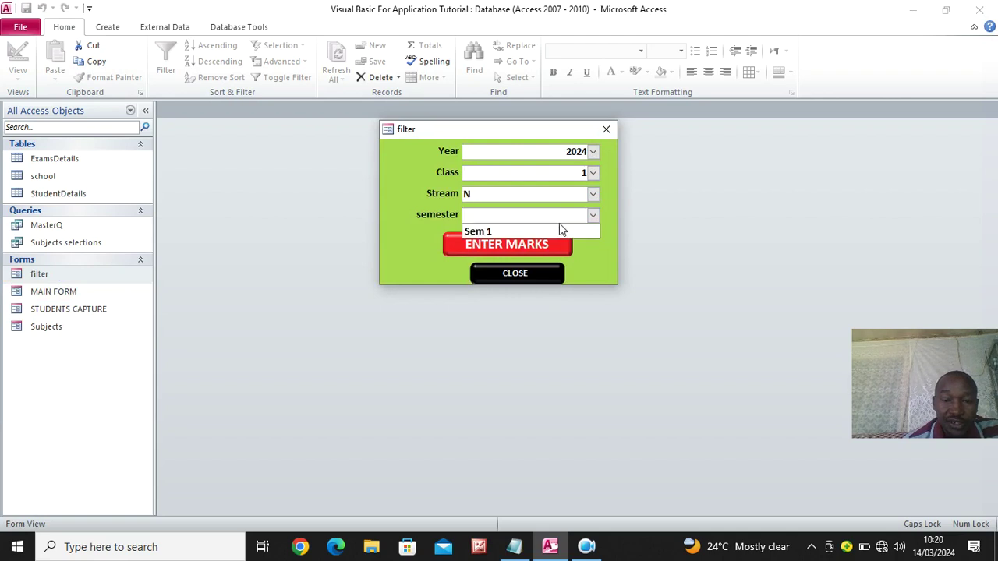
pyautogui.click(561, 228)
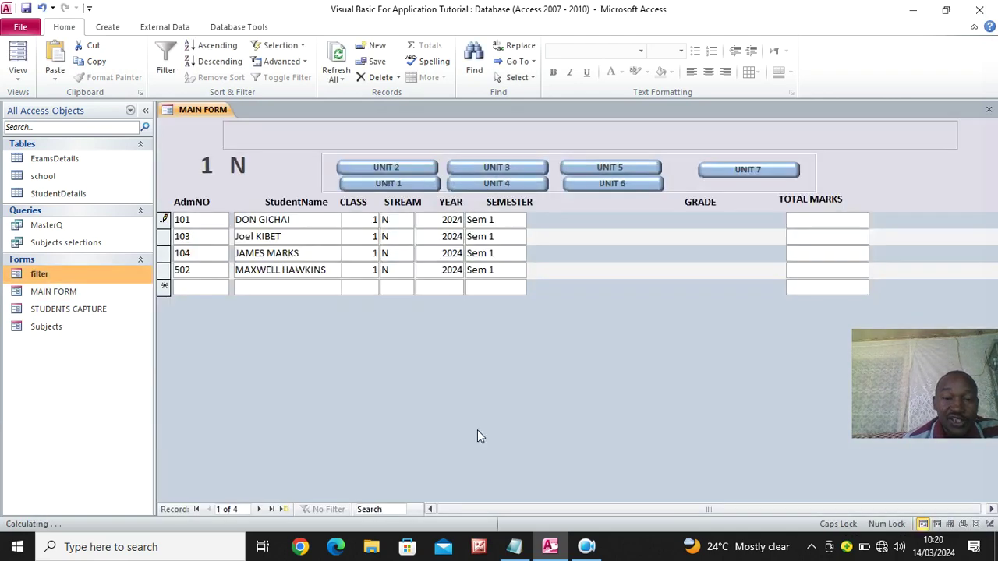
# Step: Check the UNIT 1 and UNIT 7 filters on MAIN FORM, and close the form
pyautogui.click(388, 186)
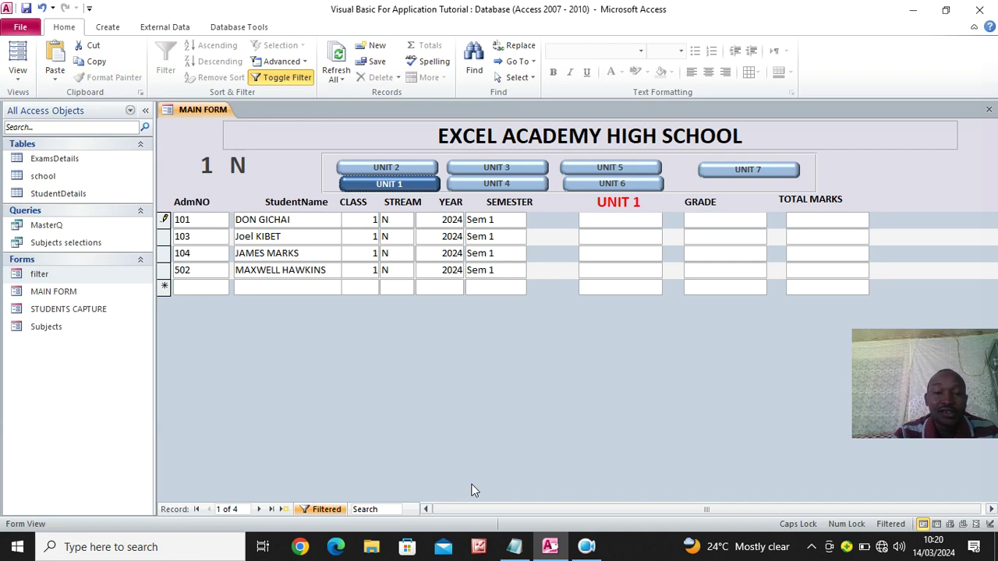
pyautogui.click(723, 172)
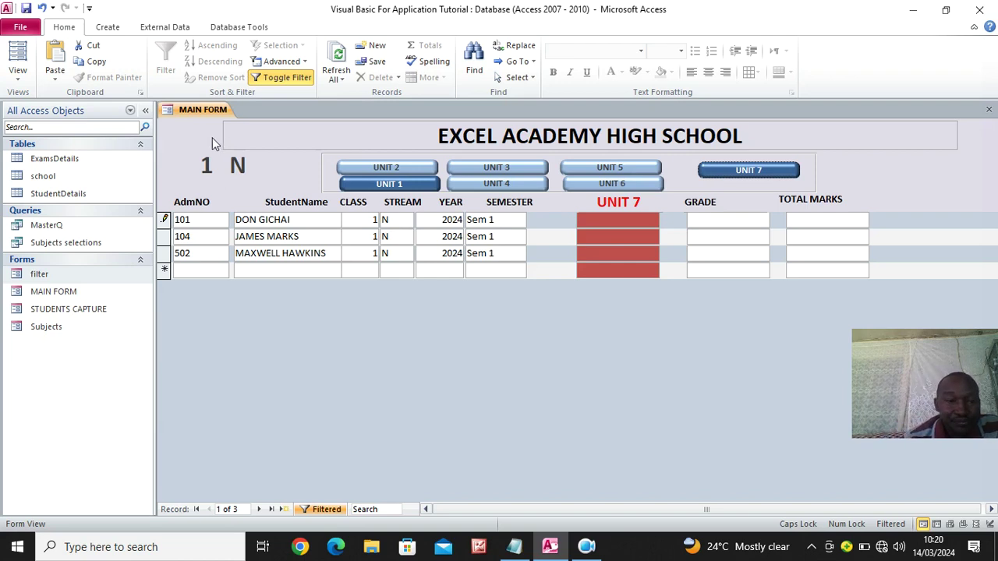
pyautogui.rightClick(217, 110)
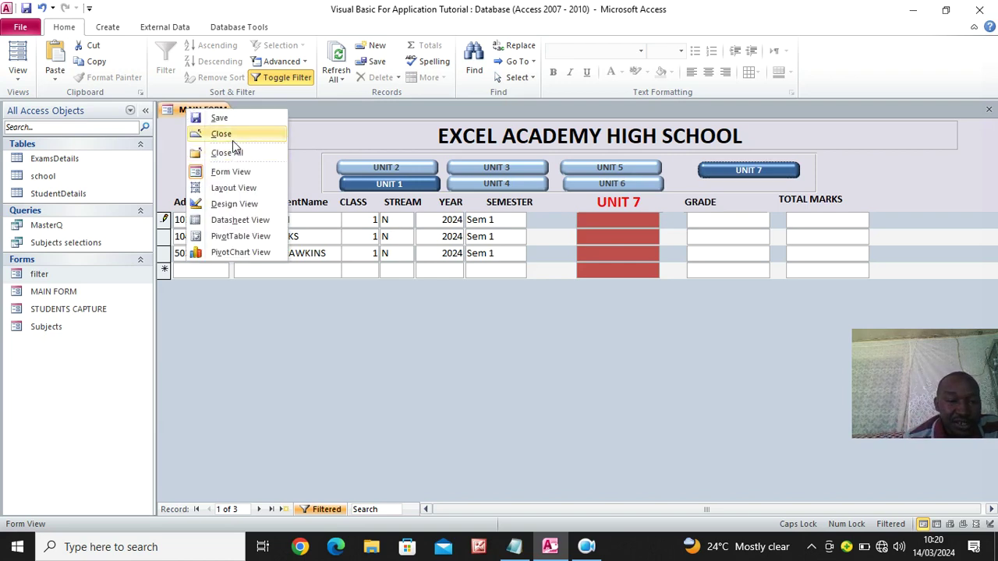
pyautogui.click(232, 141)
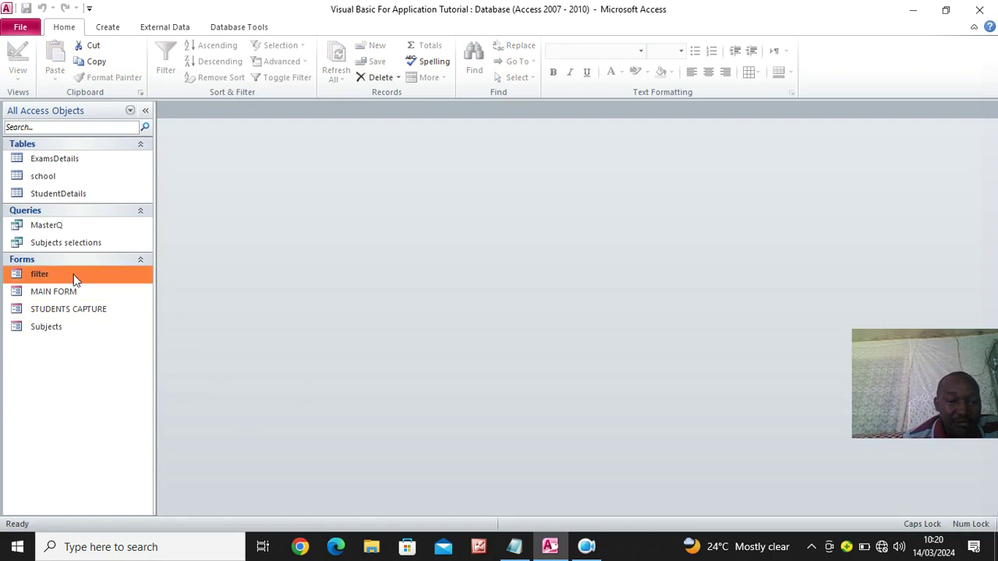
# Step: Create a new blank report in Design View
pyautogui.click(72, 244)
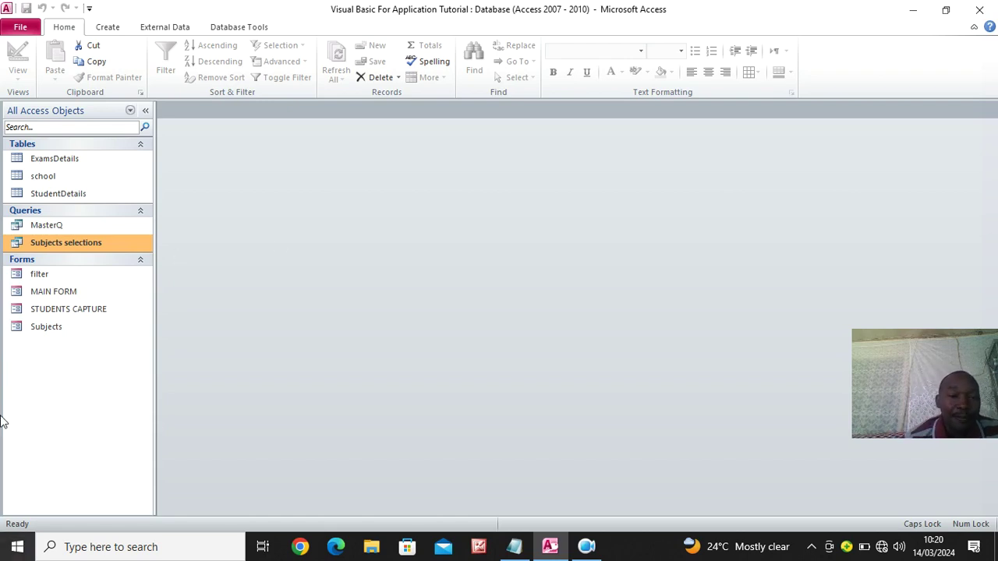
pyautogui.click(109, 28)
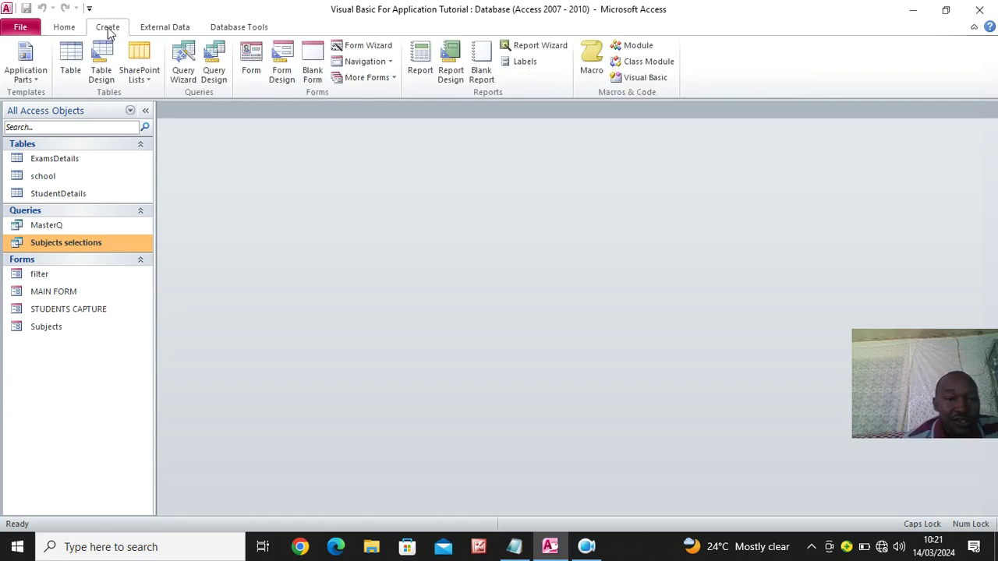
pyautogui.click(451, 66)
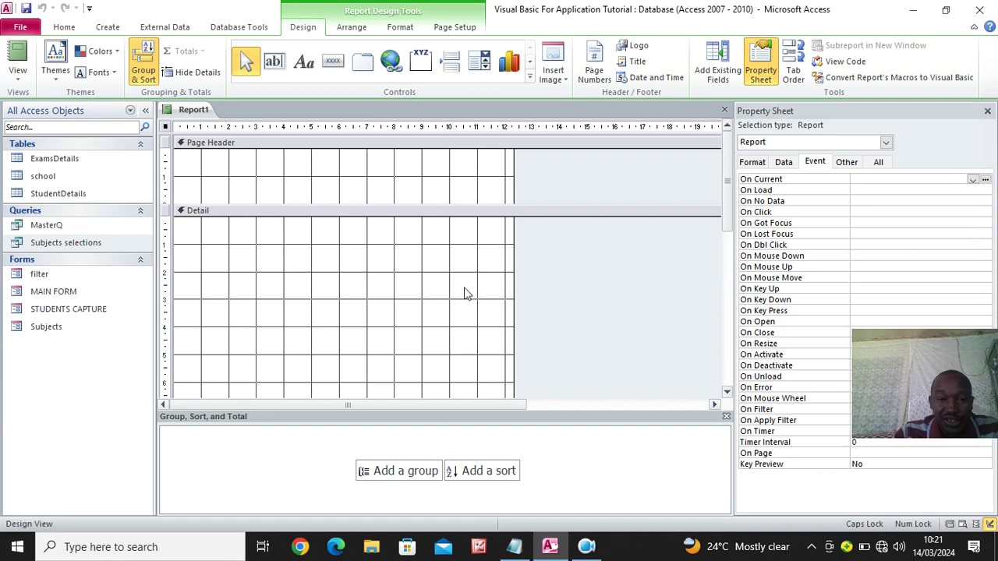
# Step: Duplicate the MasterQ query under the name REPORT CARD
pyautogui.rightClick(43, 228)
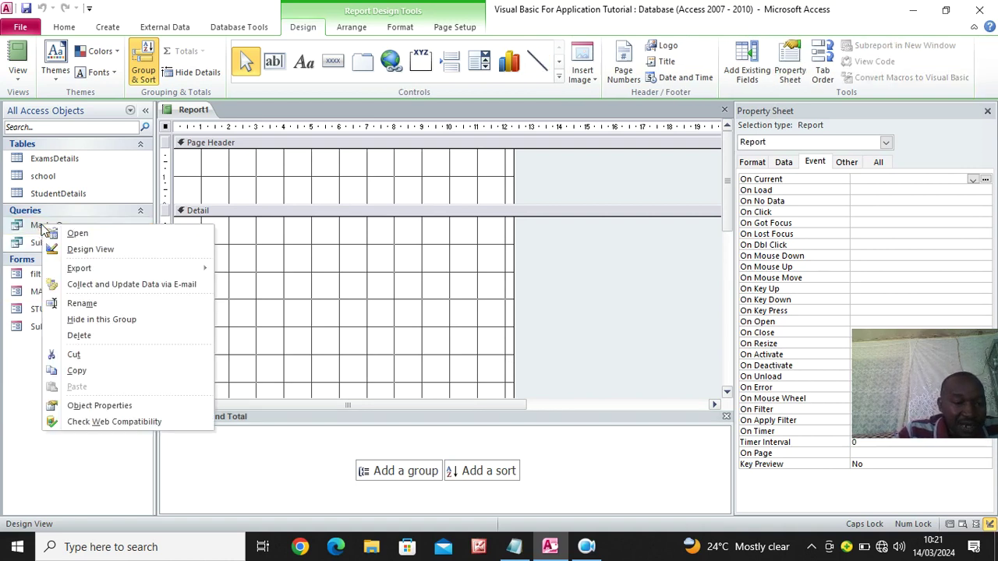
pyautogui.click(97, 371)
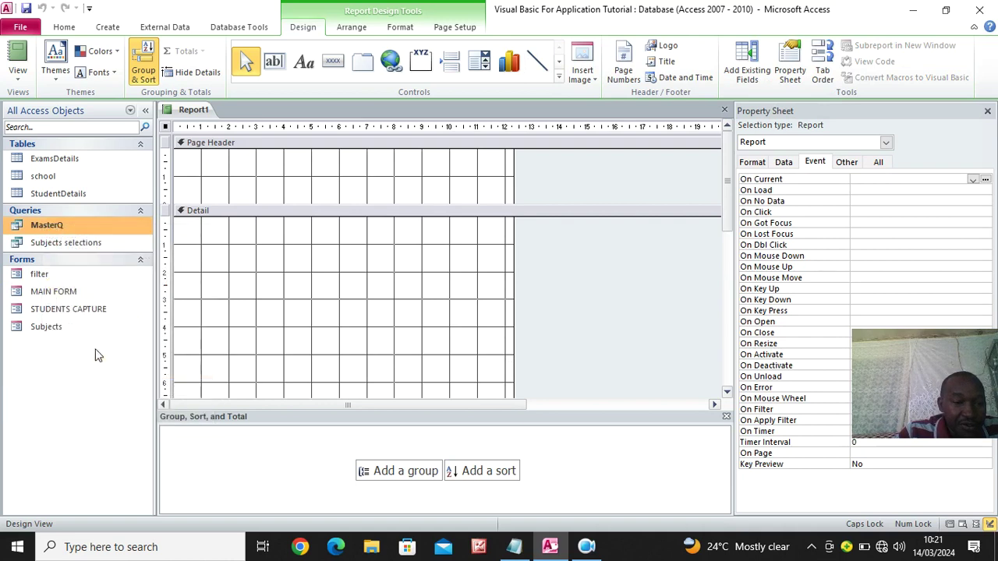
pyautogui.rightClick(81, 228)
pyautogui.click(143, 391)
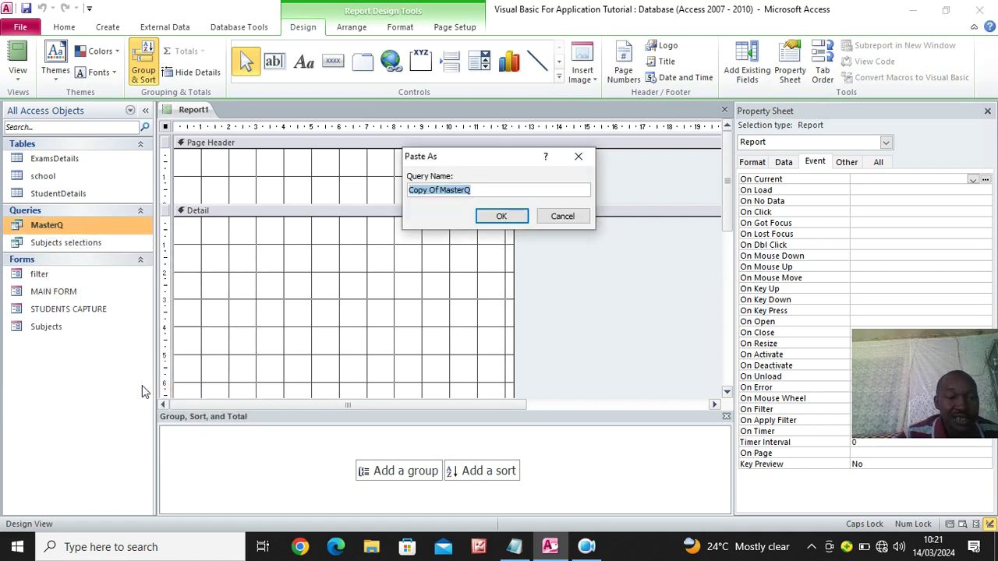
pyautogui.write('REPORT CARD')
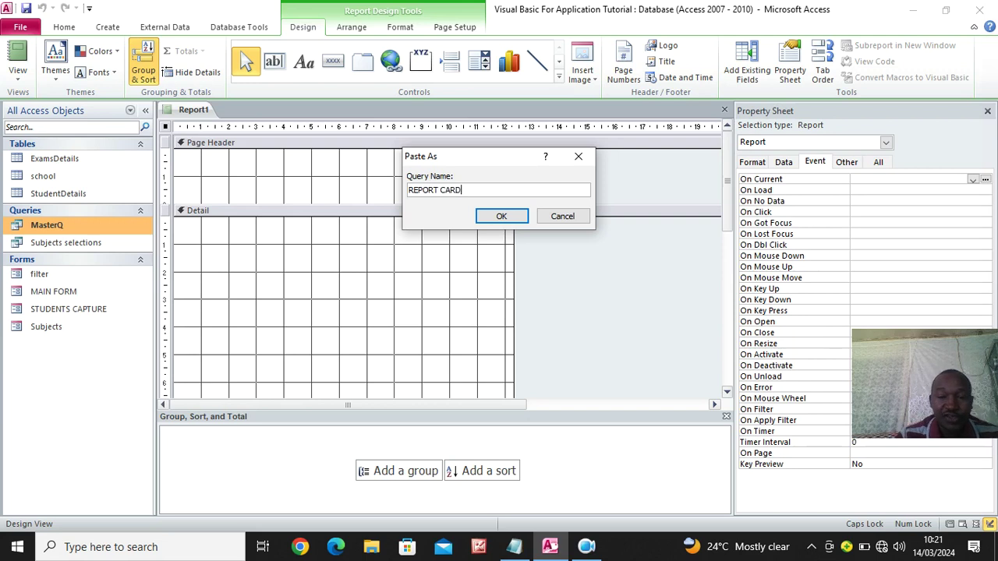
pyautogui.click(501, 216)
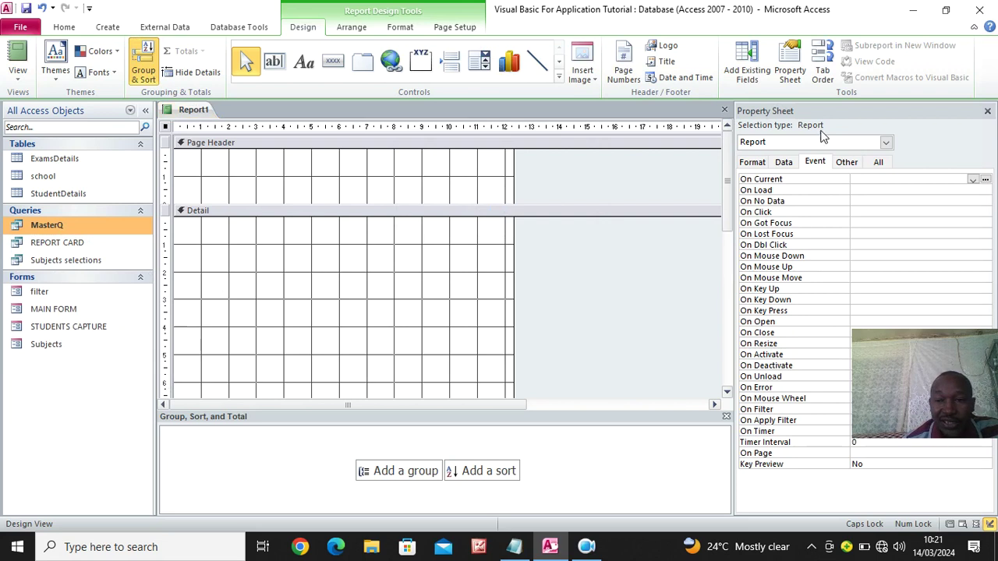
# Step: Set the new report's Record Source to the REPORT CARD query
pyautogui.click(878, 162)
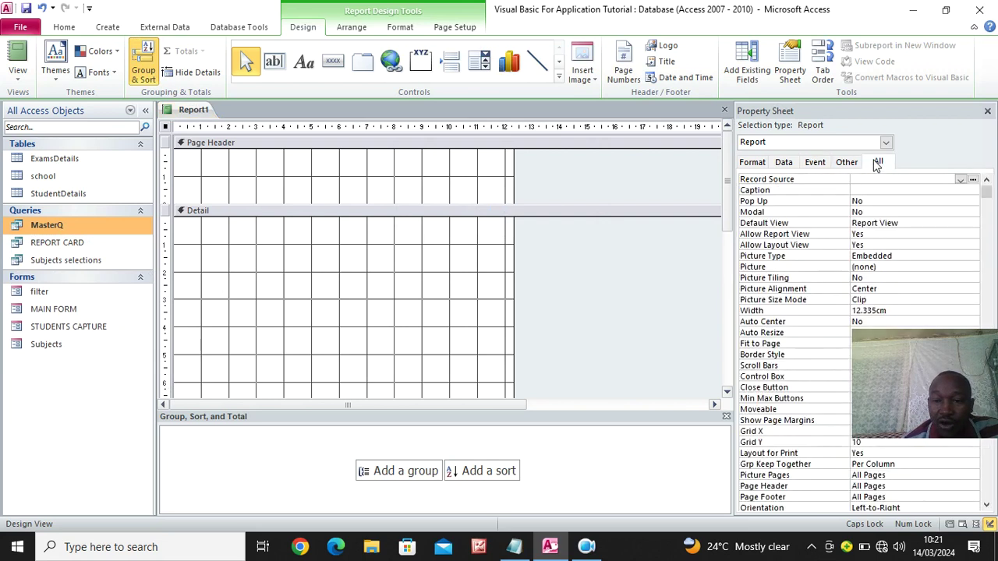
pyautogui.click(960, 180)
pyautogui.click(873, 207)
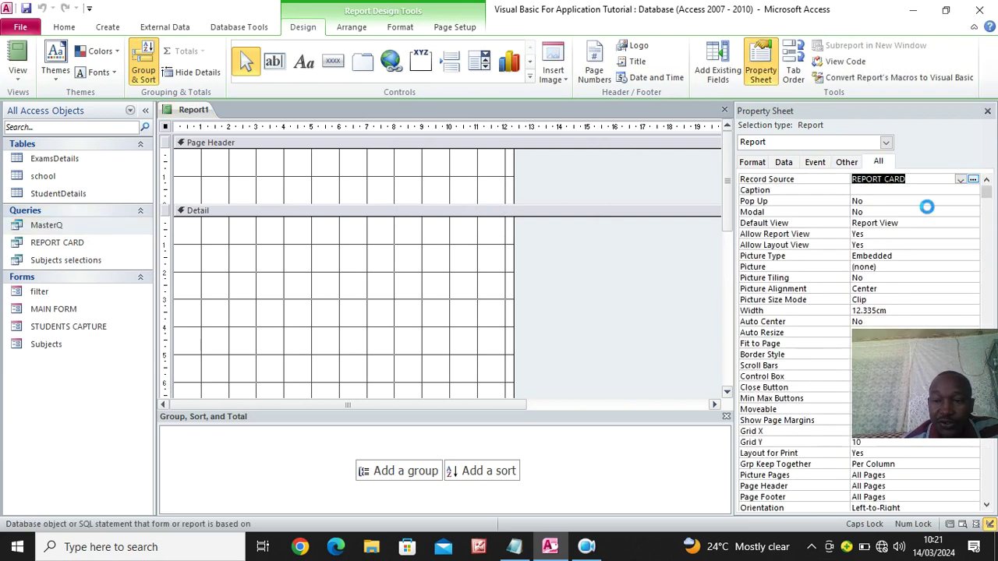
# Step: Save the report under the name REPORTCARD
pyautogui.click(26, 8)
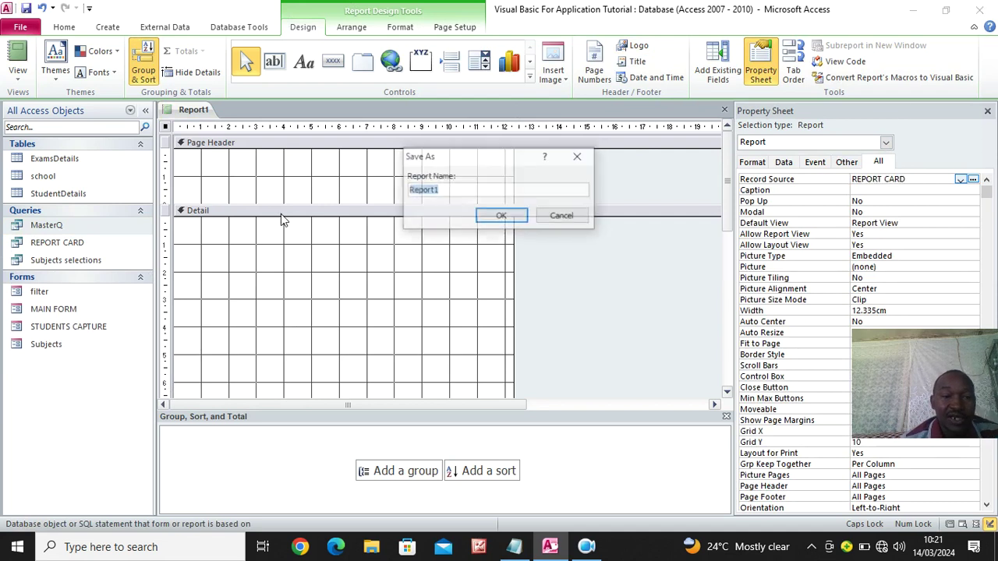
pyautogui.write('REPORTCARD')
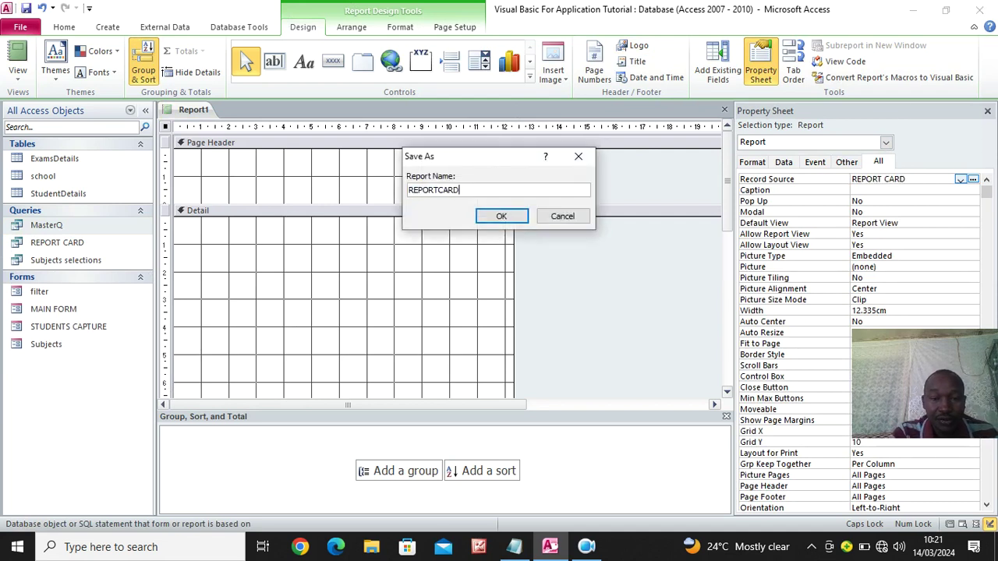
pyautogui.press('Return')
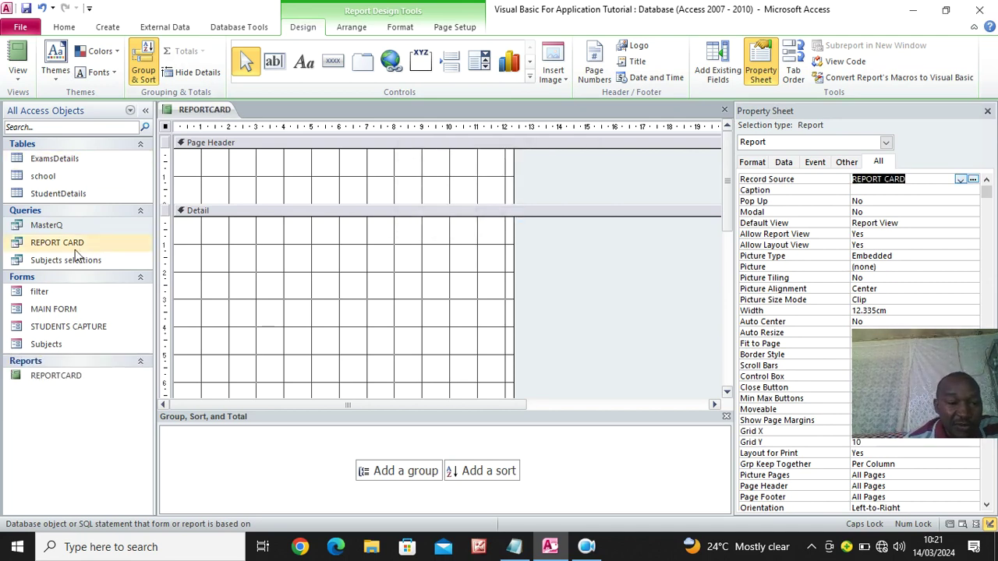
# Step: Open the Subjects form in Design View, copy the school title DLookUp expression from its header, and return to the REPORTCARD report
pyautogui.rightClick(66, 351)
pyautogui.click(114, 178)
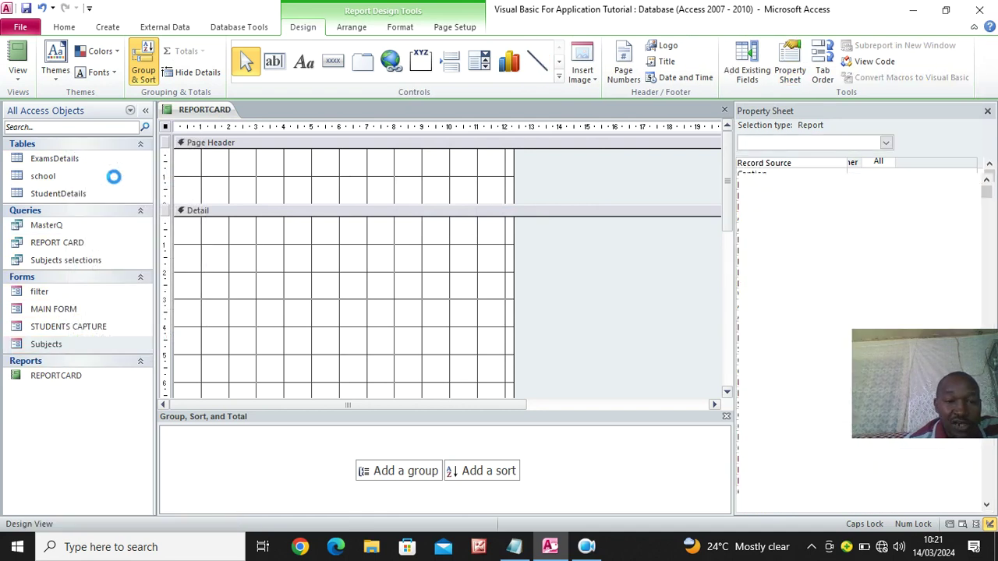
pyautogui.click(468, 165)
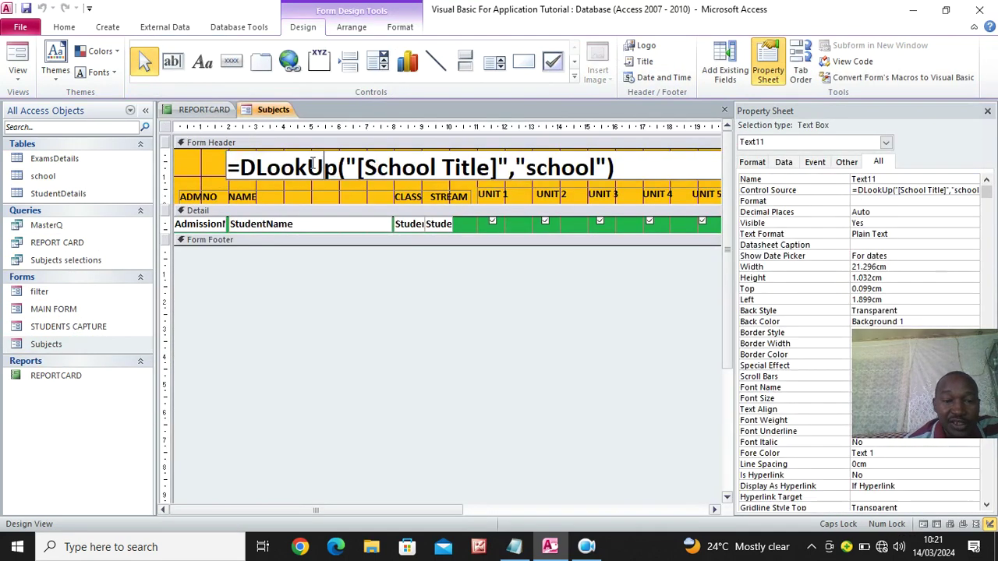
pyautogui.moveTo(622, 165); pyautogui.dragTo(230, 167)
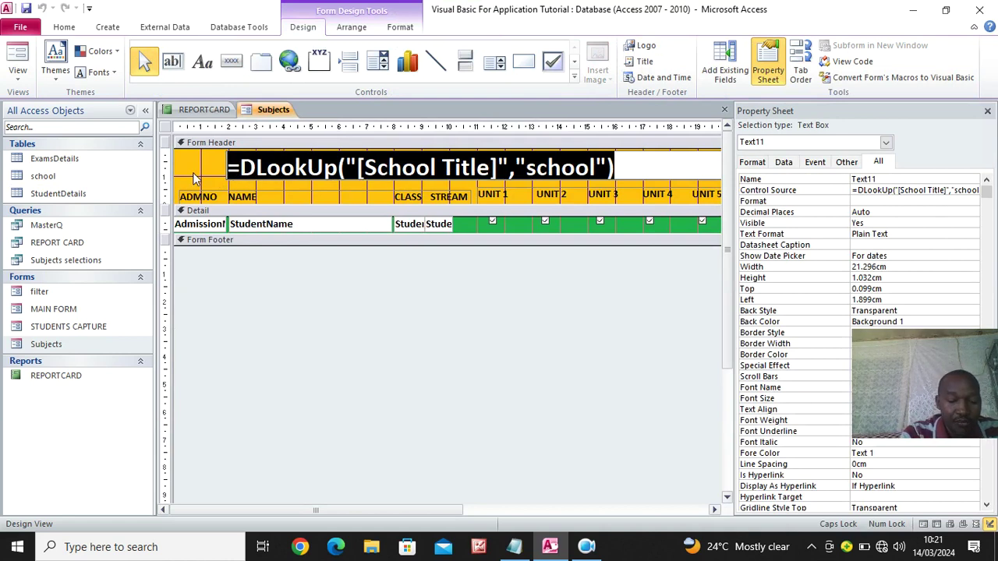
pyautogui.click(205, 109)
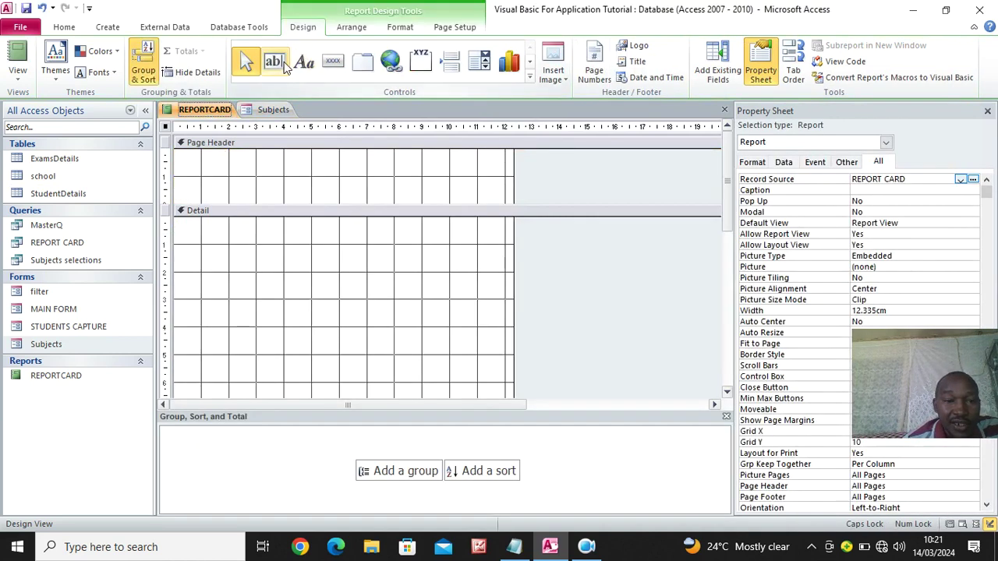
# Step: Add a text box without a label to the report's Page Header containing =DLookUp("[School Title]","school")
pyautogui.click(273, 61)
pyautogui.moveTo(209, 155); pyautogui.dragTo(491, 173)
pyautogui.click(191, 161)
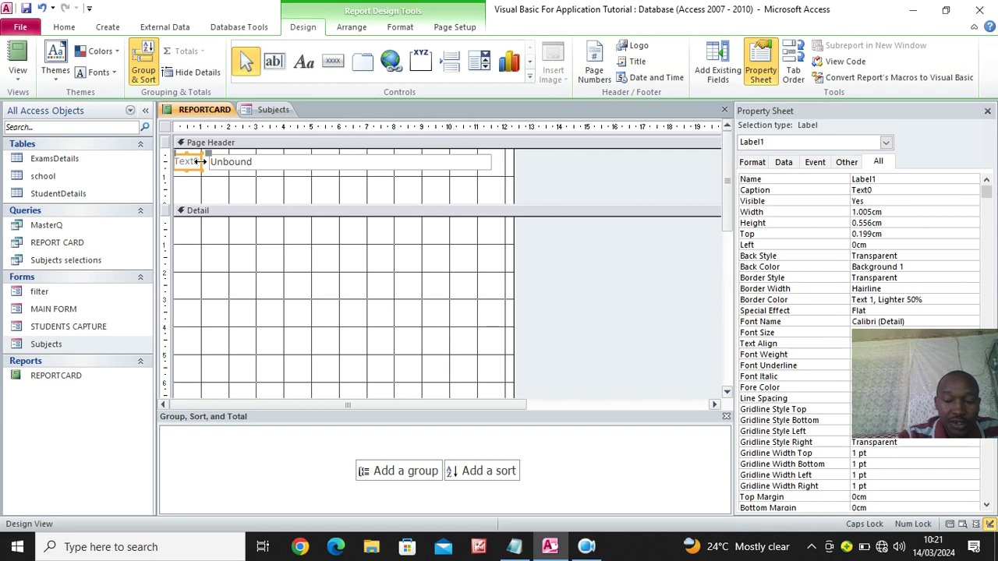
pyautogui.press('Delete')
pyautogui.click(238, 161)
pyautogui.click(238, 161)
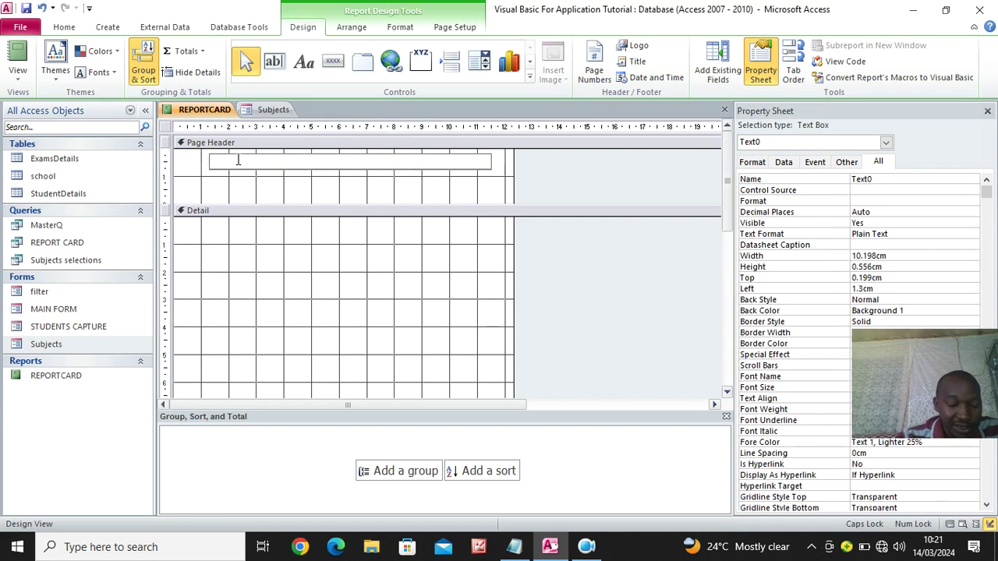
pyautogui.hotkey('ctrl', 'v')
pyautogui.press('Return')
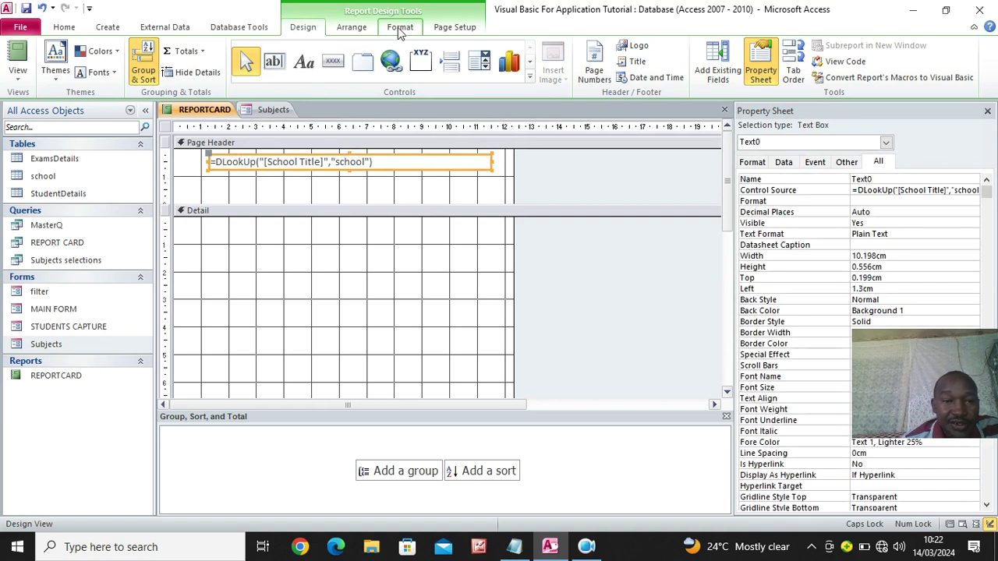
# Step: Format the school title text box in red, bold, size 14, and enlarge the box to fit the text
pyautogui.click(400, 27)
pyautogui.click(162, 72)
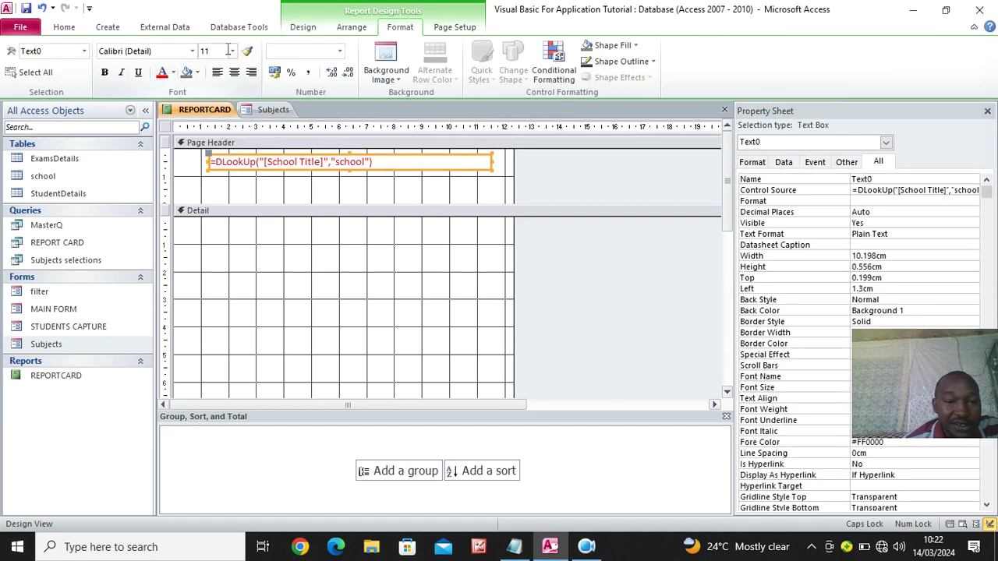
pyautogui.click(233, 51)
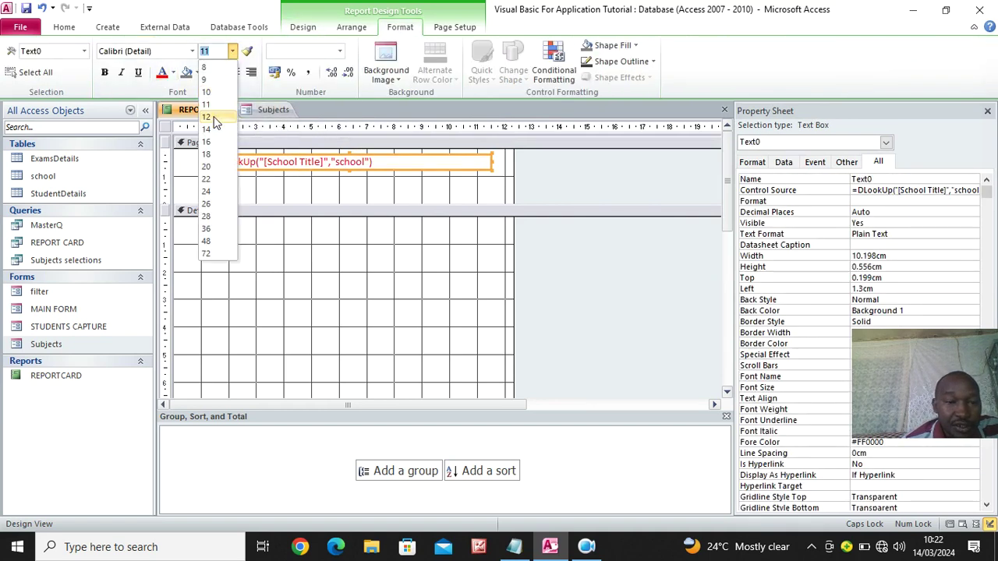
pyautogui.click(212, 130)
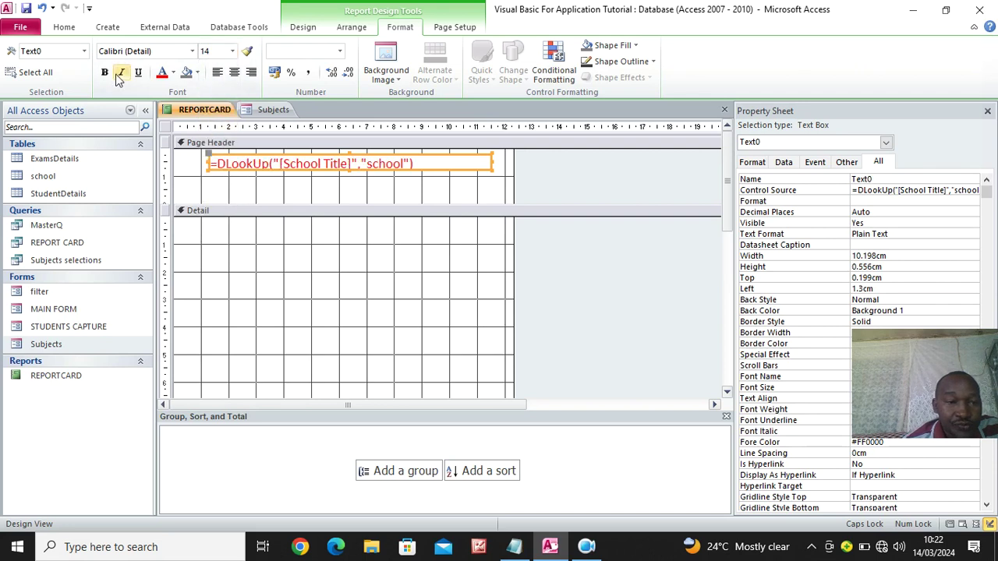
pyautogui.click(489, 168)
pyautogui.click(480, 196)
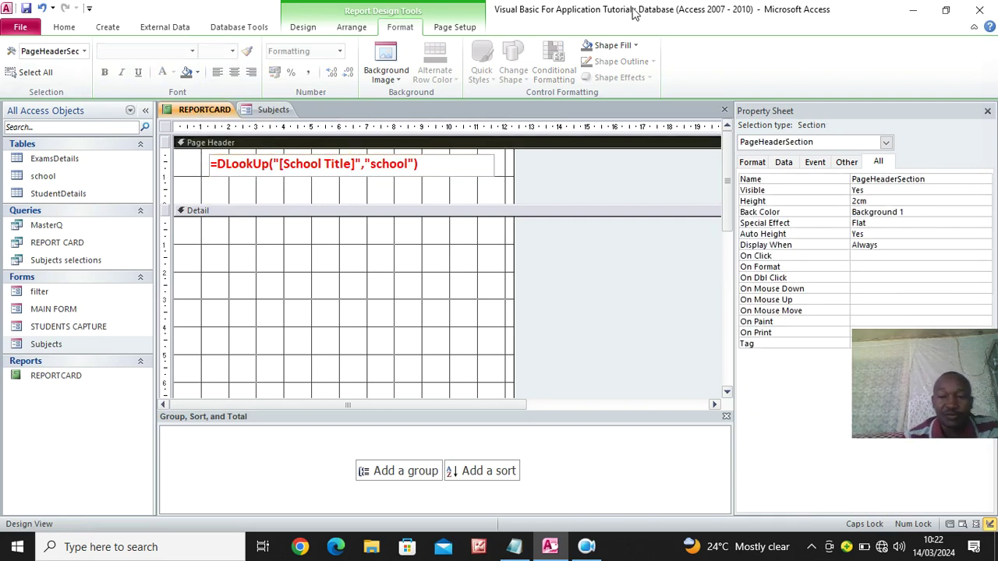
# Step: Place the AdmissionNumber field from the report's existing fields in the Detail section and make the Page Header slightly taller
pyautogui.click(294, 30)
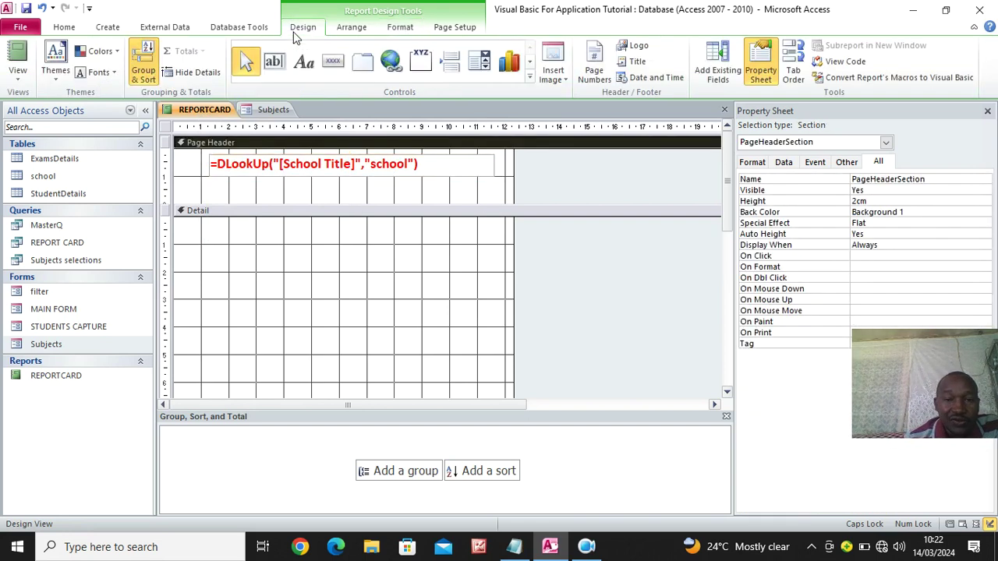
pyautogui.click(165, 128)
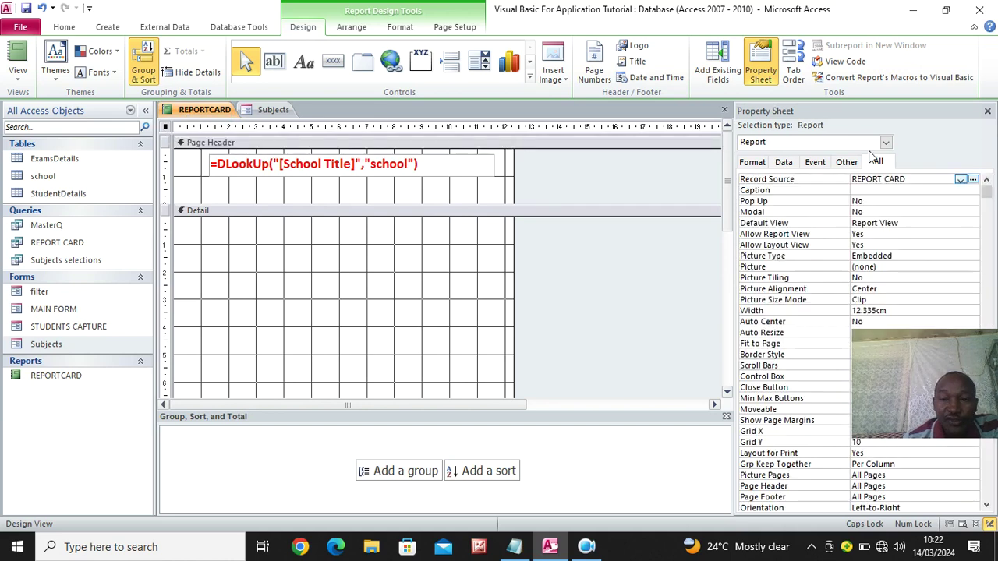
pyautogui.click(719, 69)
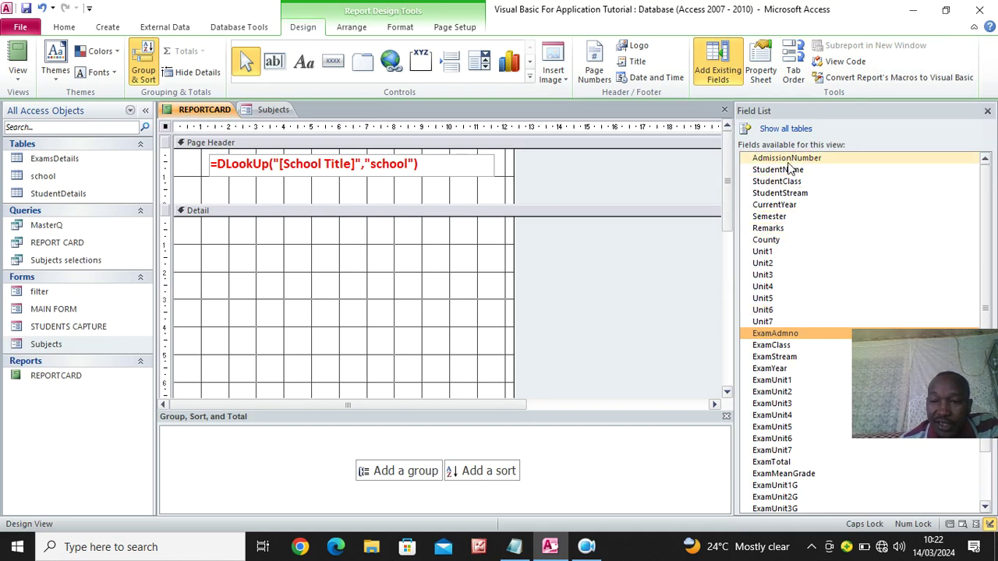
pyautogui.moveTo(789, 161); pyautogui.dragTo(325, 232)
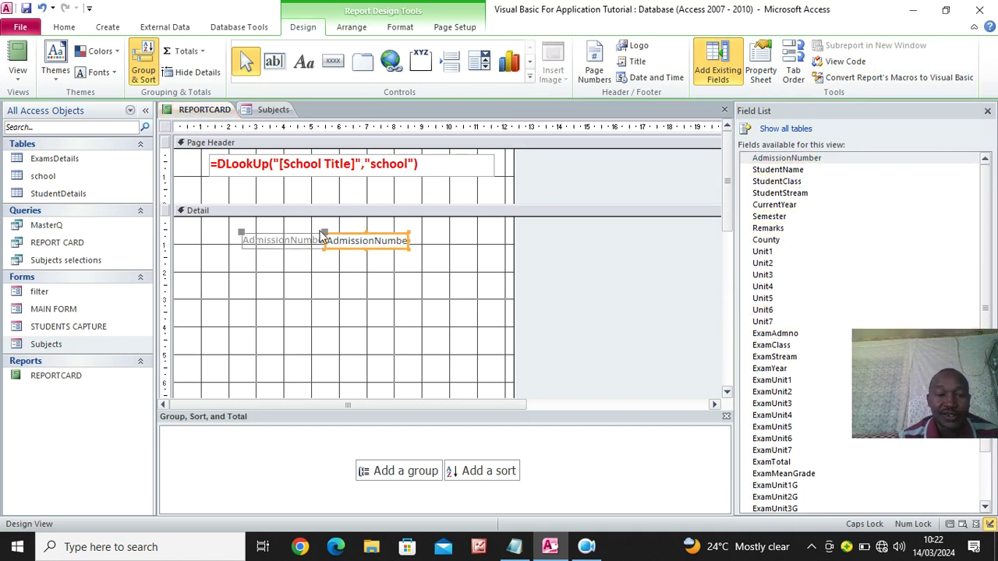
pyautogui.click(290, 238)
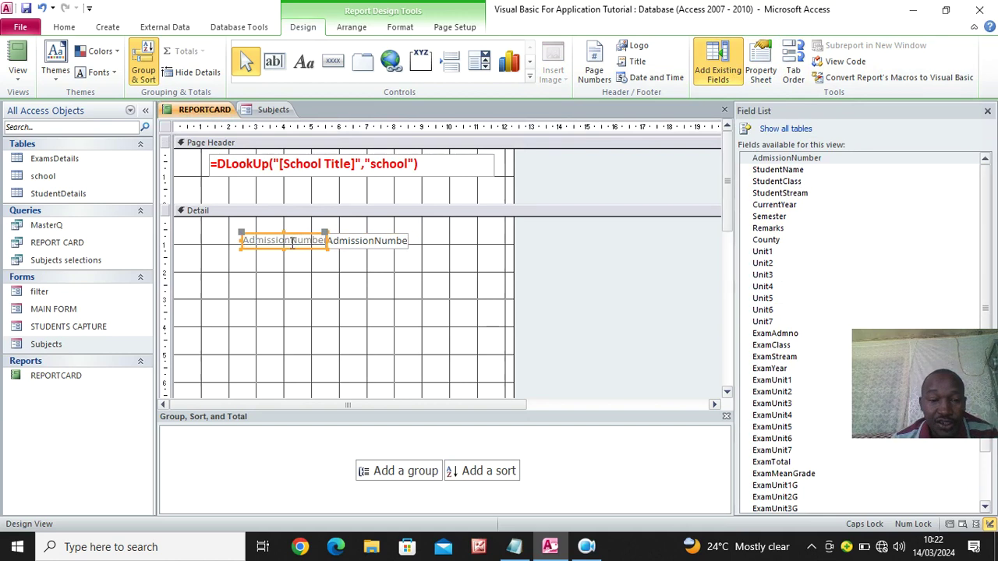
pyautogui.moveTo(316, 210); pyautogui.dragTo(310, 228)
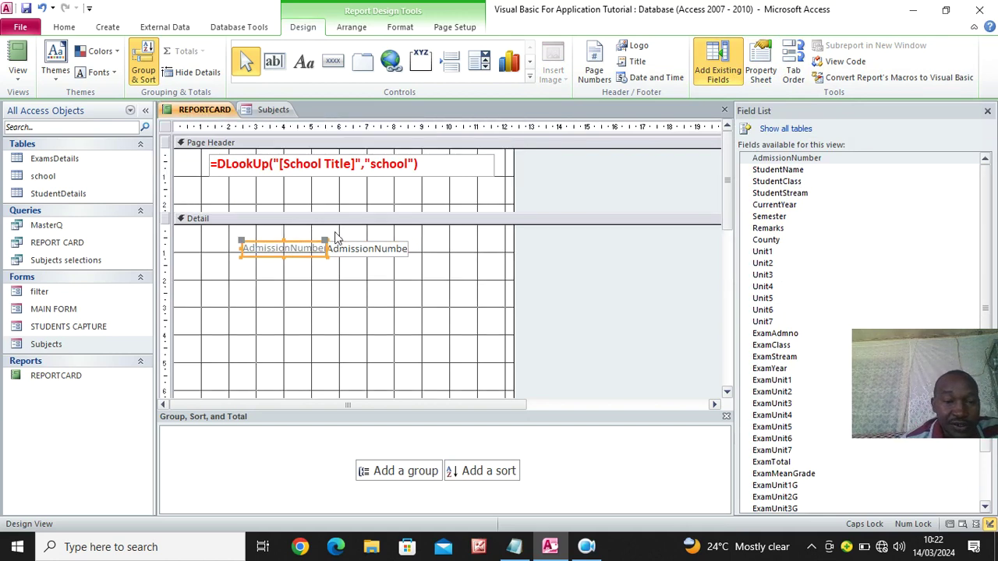
# Step: Move AdmissionNumber into the Page Header under the school title, delete its label, narrow the field and make it bold
pyautogui.moveTo(374, 254); pyautogui.dragTo(312, 191)
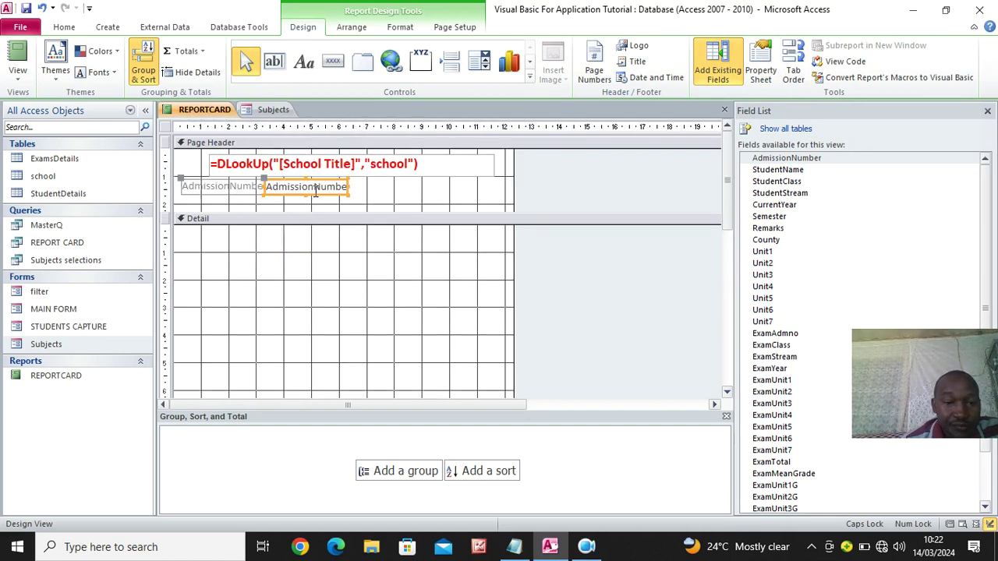
pyautogui.click(241, 187)
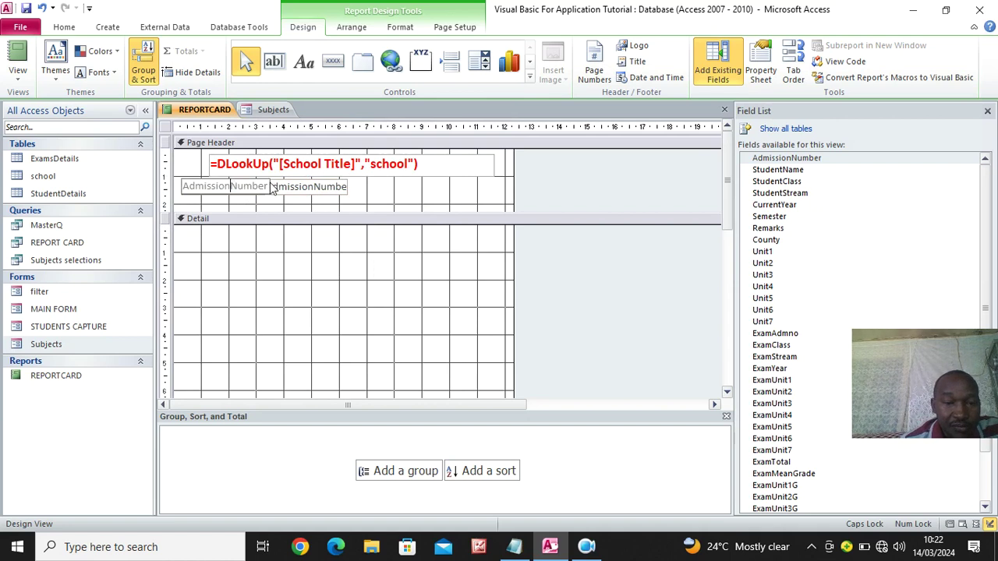
pyautogui.moveTo(257, 191)
pyautogui.mouseDown()
pyautogui.moveTo(286, 196)
pyautogui.moveTo(229, 192)
pyautogui.moveTo(256, 192)
pyautogui.moveTo(253, 201)
pyautogui.mouseUp()
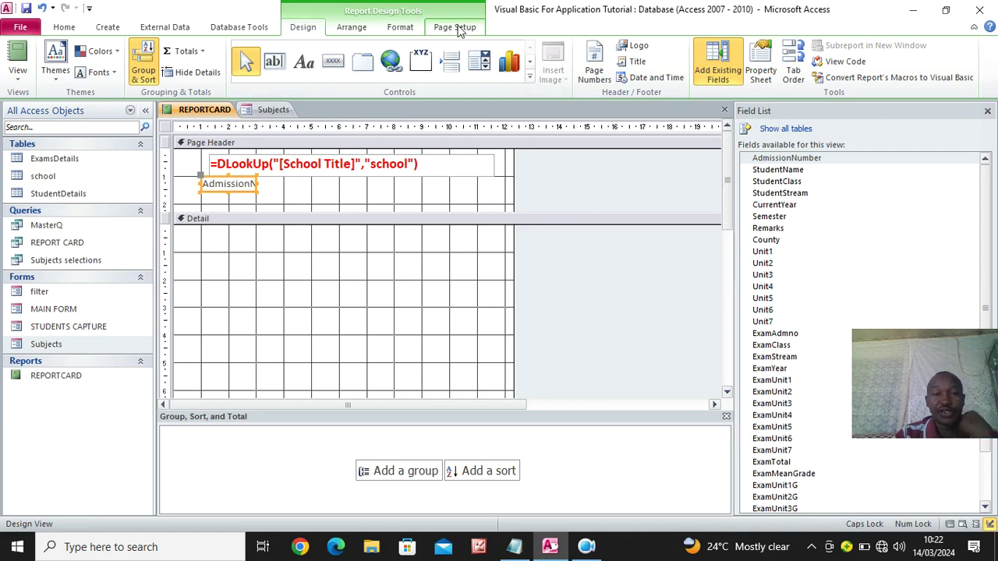
pyautogui.click(400, 27)
pyautogui.click(105, 71)
pyautogui.click(328, 193)
# Step: Add the StudentName field without its label beside AdmissionNumber in the Page Header and widen it
pyautogui.moveTo(778, 171); pyautogui.dragTo(302, 210)
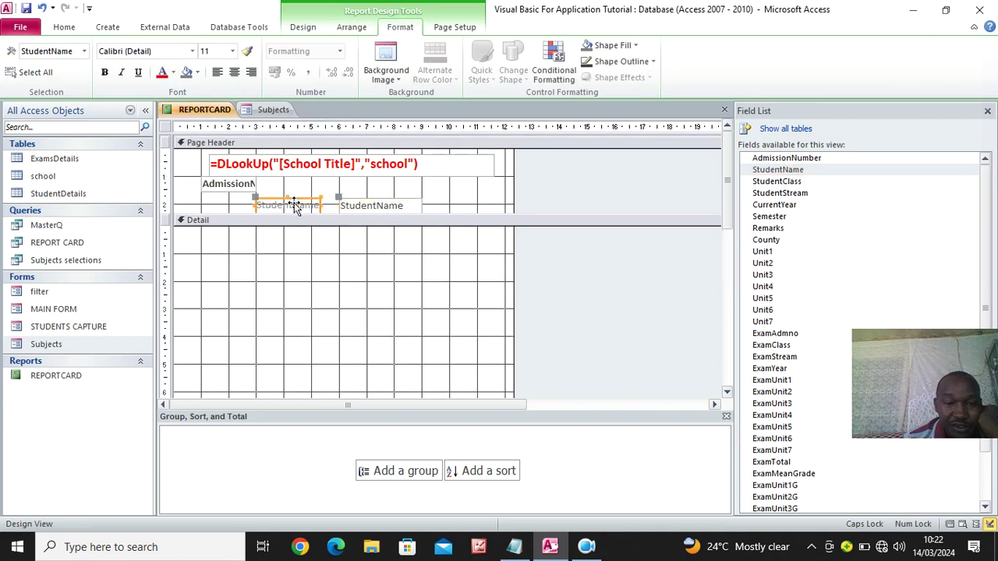
pyautogui.click(301, 209)
pyautogui.moveTo(370, 204); pyautogui.dragTo(406, 189)
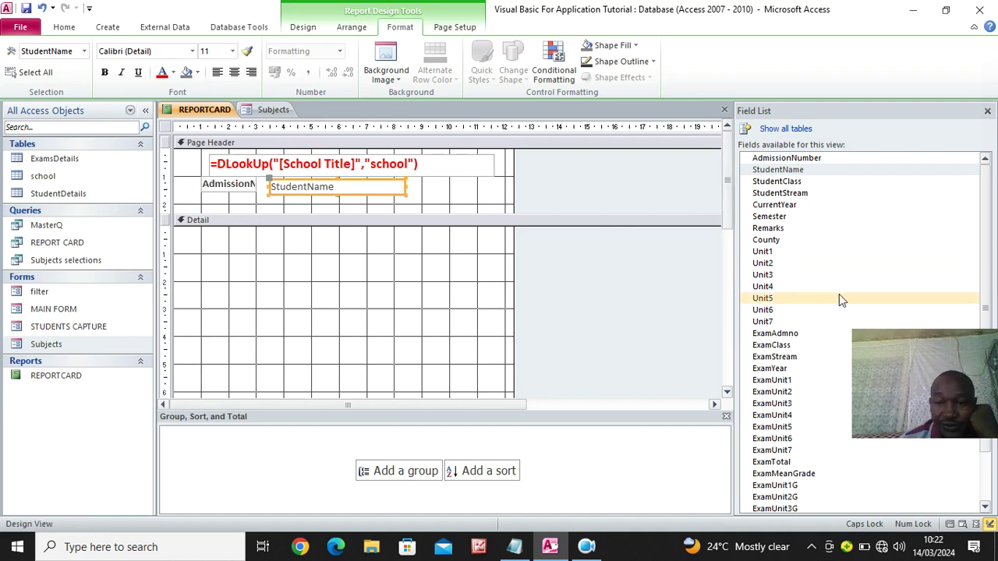
# Step: Place the ExamClass and ExamStream fields in the Detail section and delete their labels
pyautogui.moveTo(776, 351); pyautogui.dragTo(395, 295)
pyautogui.moveTo(774, 356); pyautogui.dragTo(380, 330)
pyautogui.click(343, 300)
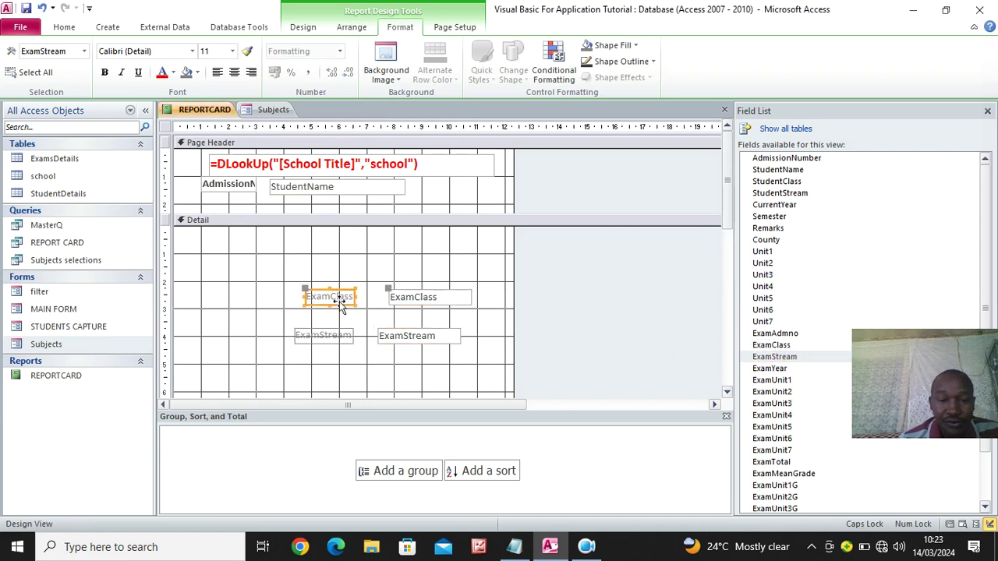
pyautogui.press('Delete')
pyautogui.click(324, 335)
pyautogui.press('Delete')
# Step: Move ExamClass and ExamStream into the Page Header after StudentName, narrowed and set side by side
pyautogui.moveTo(419, 302); pyautogui.dragTo(437, 196)
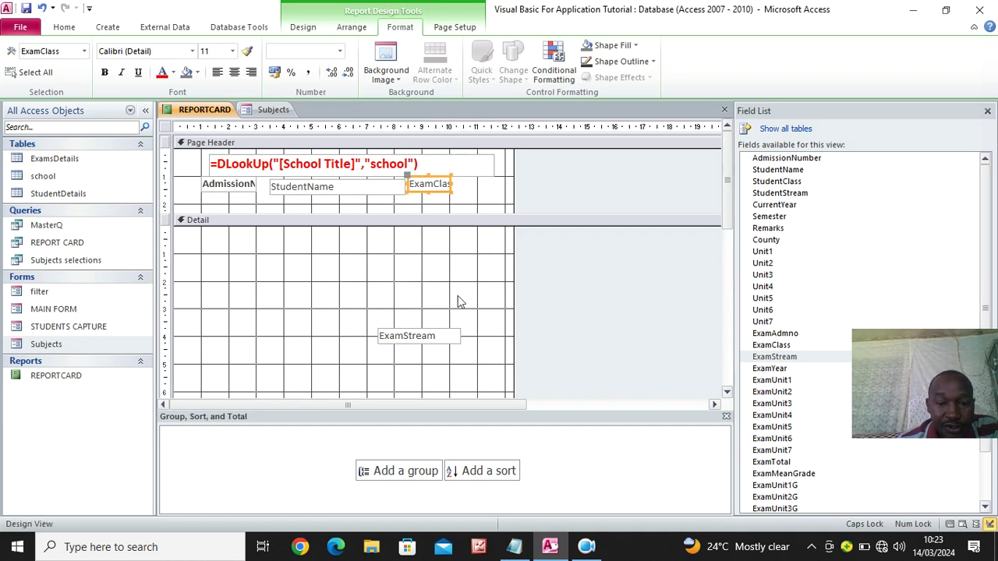
pyautogui.click(458, 340)
pyautogui.moveTo(460, 336); pyautogui.dragTo(480, 191)
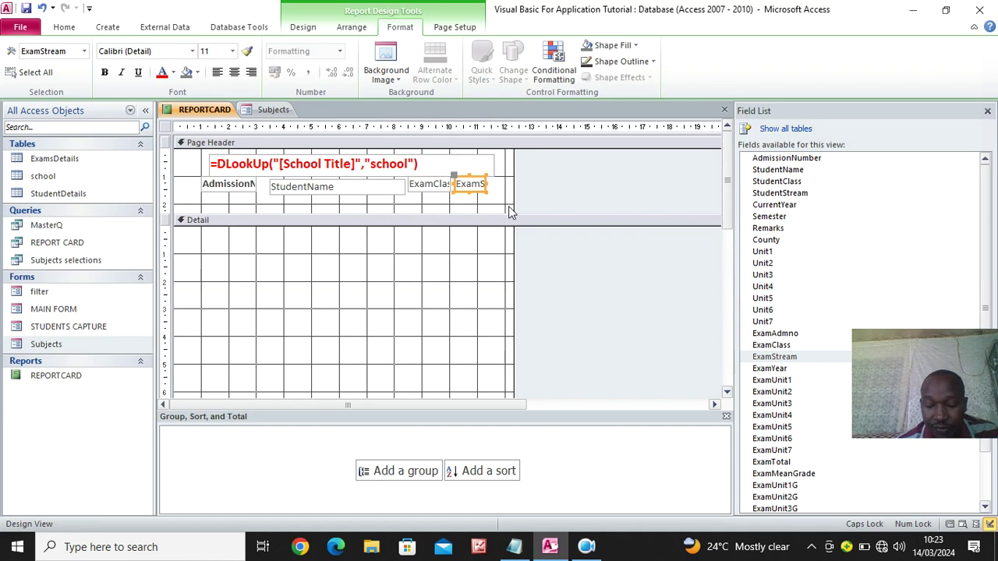
pyautogui.press('Left')
pyautogui.press('Left')
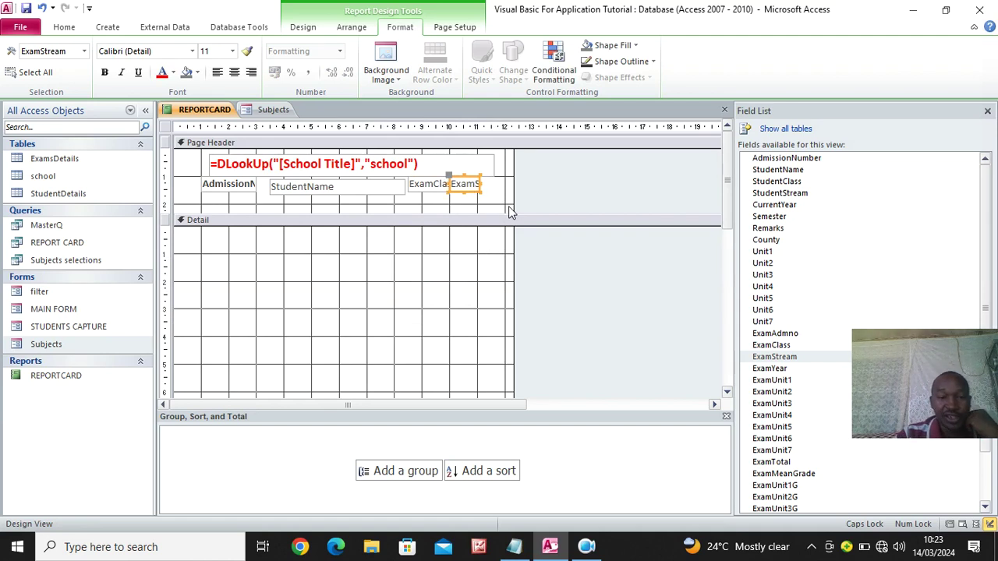
# Step: Add the ExamYear field without its label to the Page Header directly below StudentName
pyautogui.moveTo(770, 368); pyautogui.dragTo(345, 328)
pyautogui.click(316, 316)
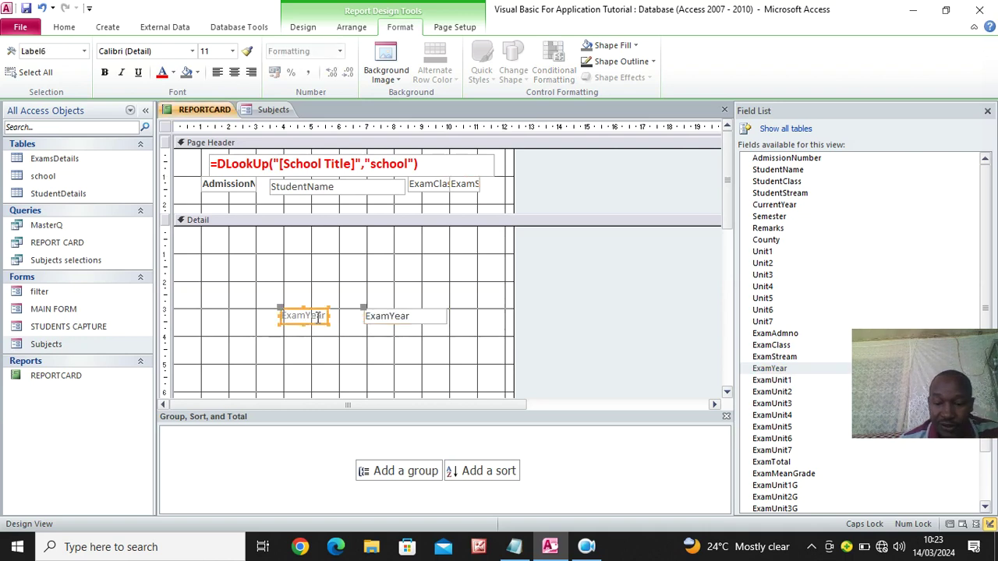
pyautogui.press('Delete')
pyautogui.moveTo(400, 319); pyautogui.dragTo(316, 210)
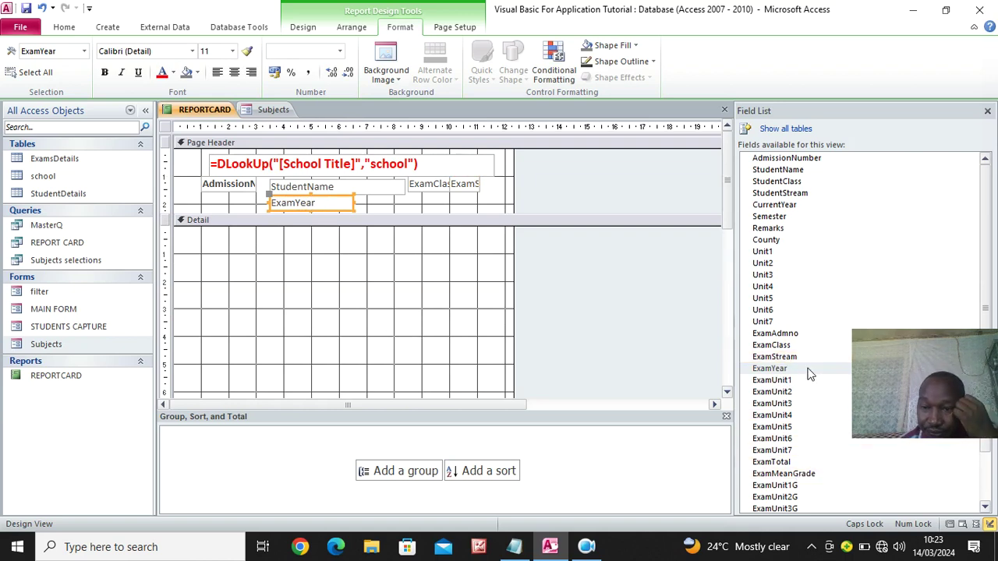
# Step: Add the ExamSemester field without its label to the Page Header beside ExamYear
pyautogui.scroll(-2, 809, 369)
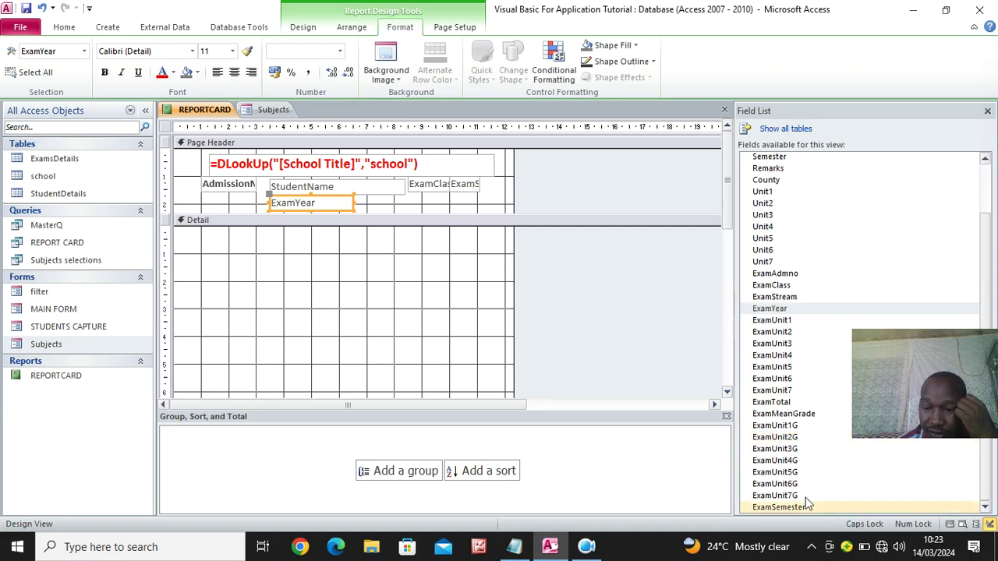
pyautogui.moveTo(780, 506); pyautogui.dragTo(327, 264)
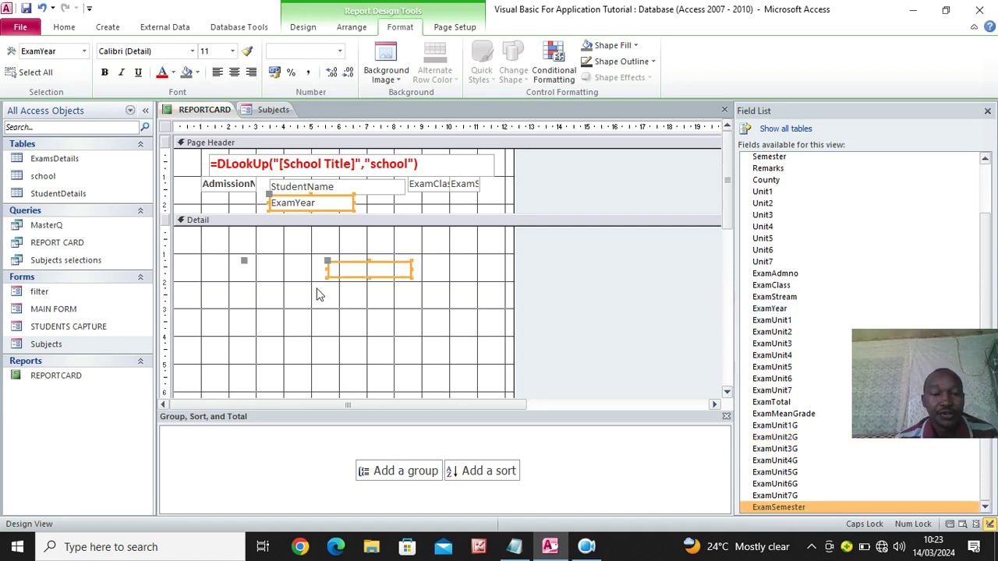
pyautogui.click(270, 271)
pyautogui.press('Delete')
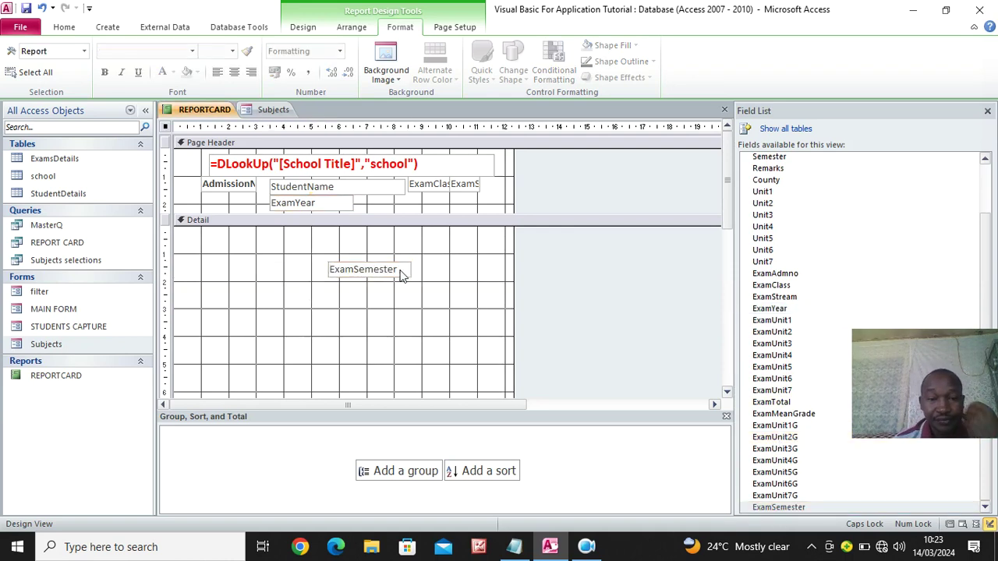
pyautogui.moveTo(396, 270); pyautogui.dragTo(430, 204)
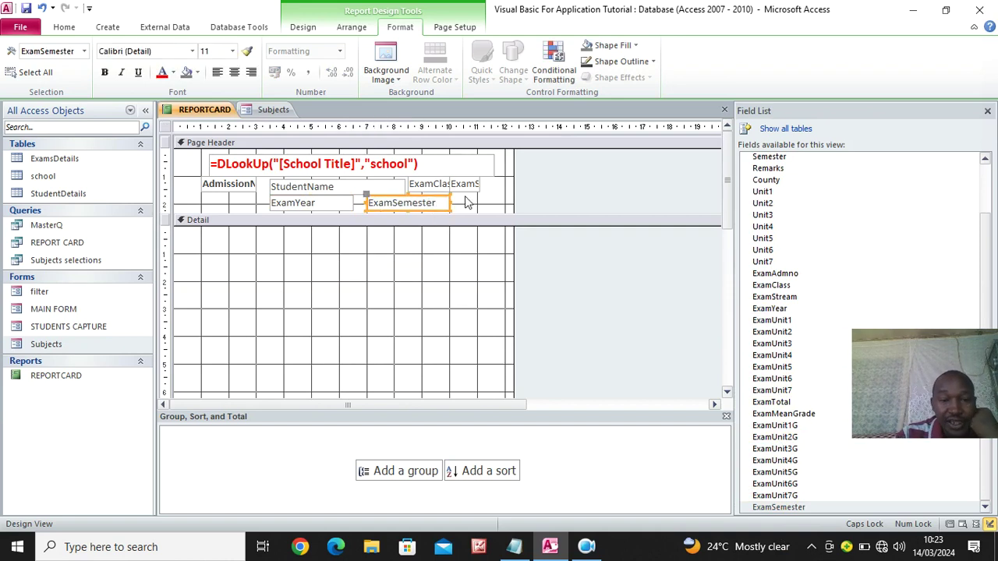
# Step: Make the StudentName, ExamClass, ExamStream, ExamYear and ExamSemester fields red and bold
pyautogui.moveTo(497, 191); pyautogui.dragTo(316, 214)
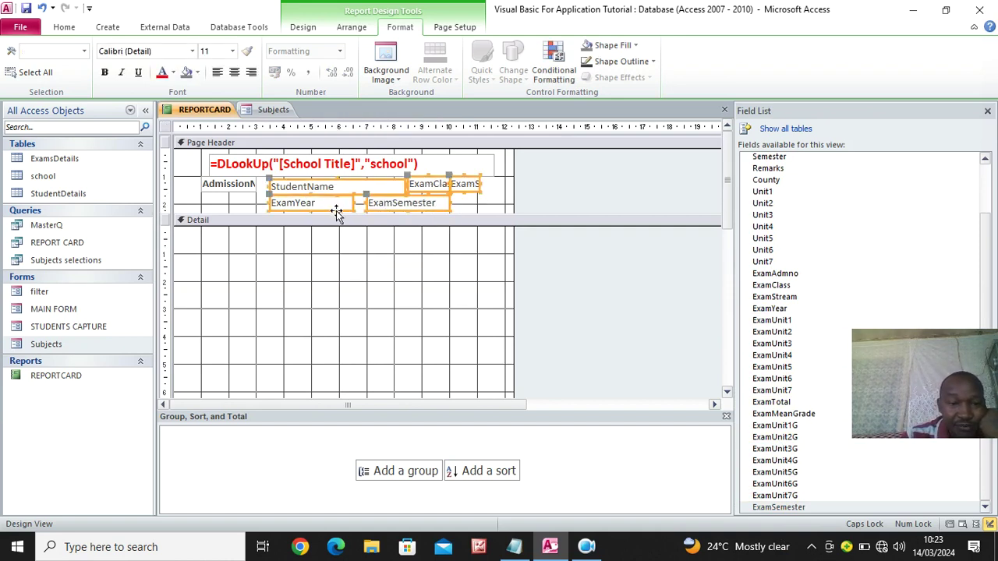
pyautogui.click(161, 73)
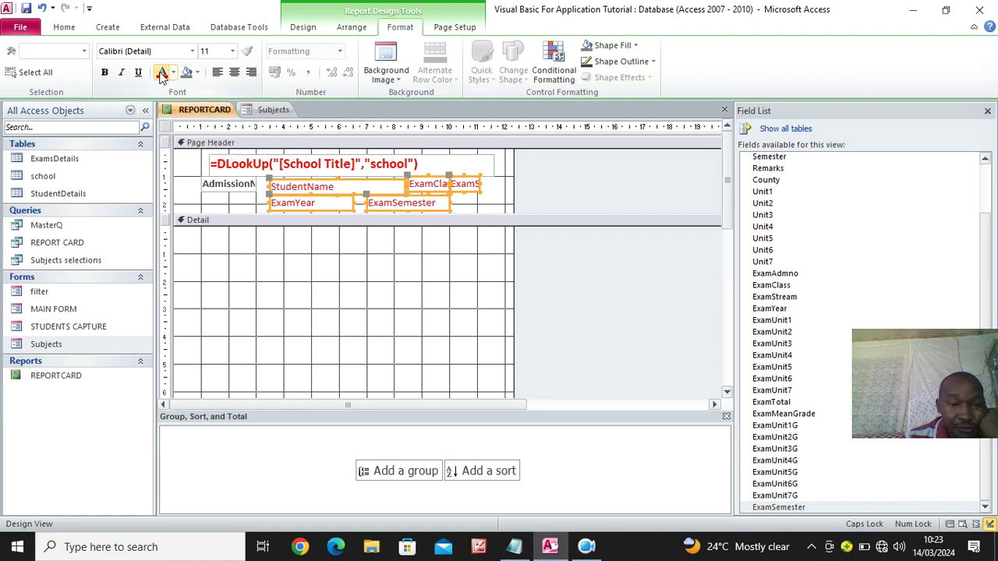
pyautogui.click(105, 73)
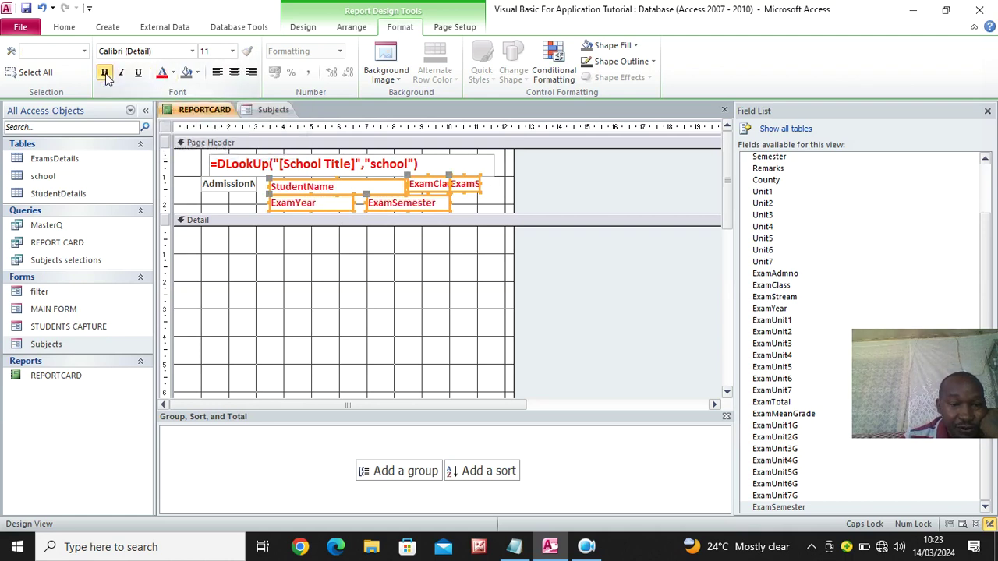
# Step: Make the AdmissionNumber field in the Page Header red and extend StudentName's left edge to meet it
pyautogui.click(228, 186)
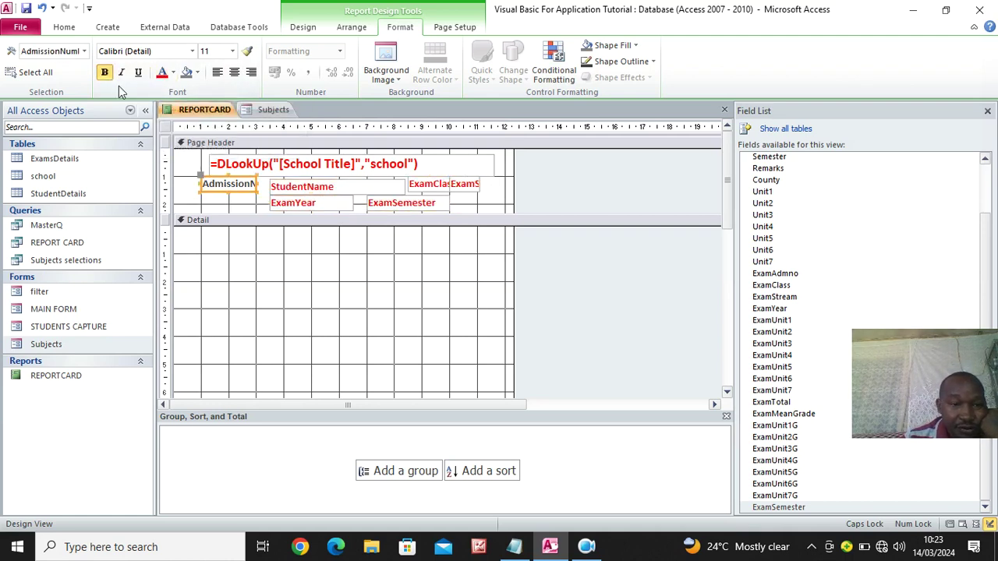
pyautogui.click(361, 279)
pyautogui.click(307, 186)
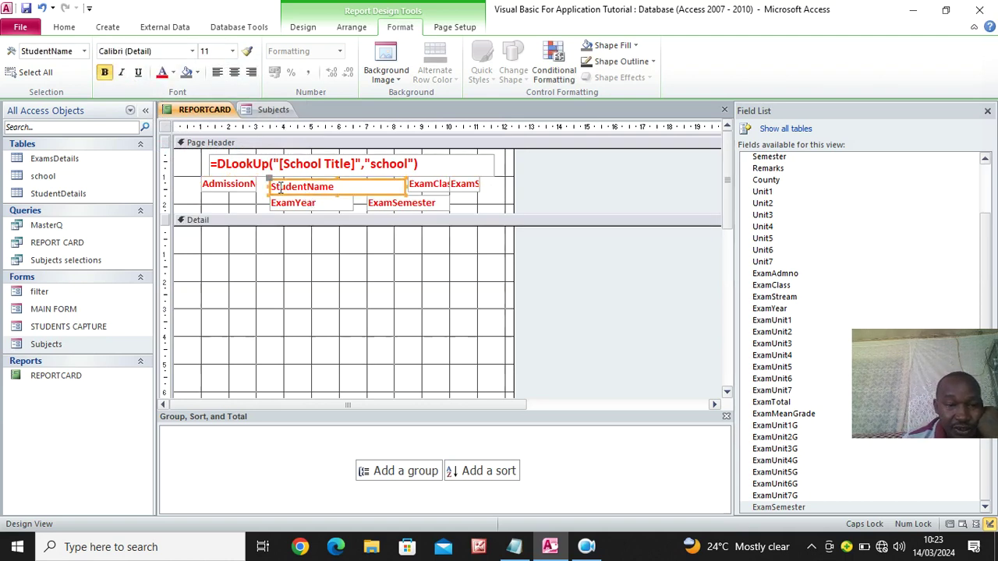
pyautogui.click(254, 187)
pyautogui.click(275, 188)
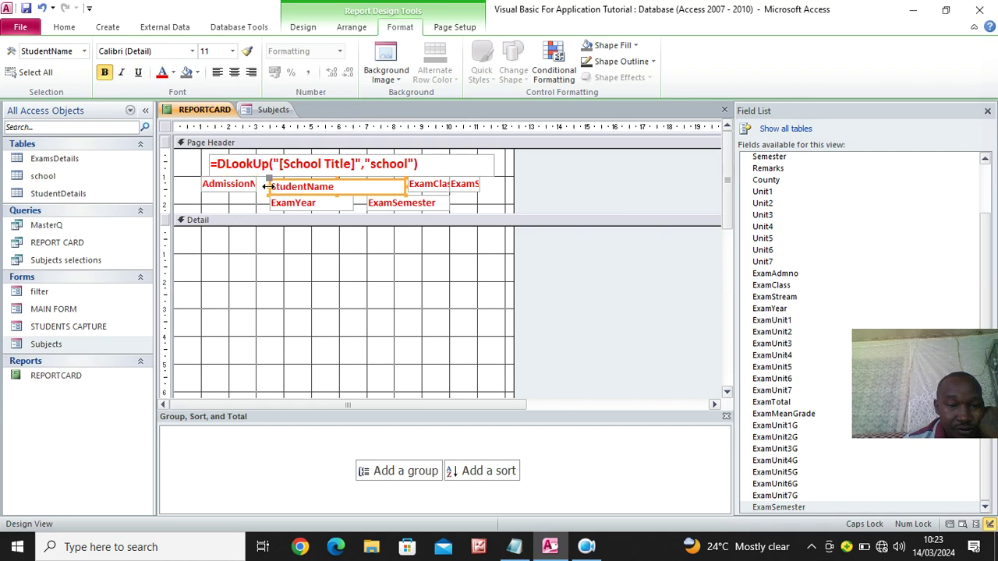
pyautogui.moveTo(255, 185)
pyautogui.mouseDown()
pyautogui.moveTo(242, 186)
pyautogui.moveTo(254, 185)
pyautogui.mouseUp()
pyautogui.click(387, 281)
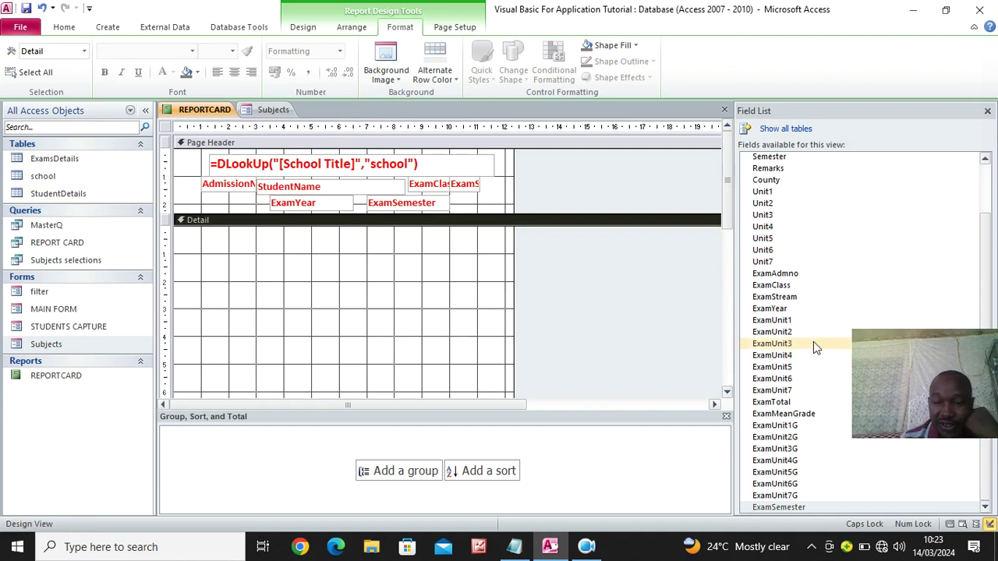
# Step: Add the fields ExamUnit1 through ExamUnit7 and ExamTotal with their labels to the Detail section
pyautogui.click(779, 320)
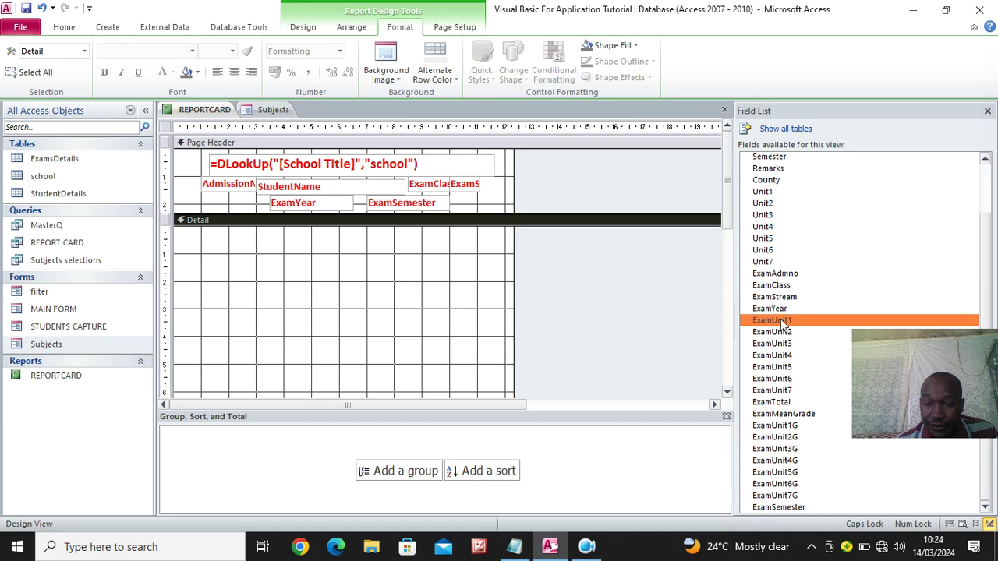
pyautogui.keyDown('shift'); pyautogui.click(782, 402); pyautogui.keyUp('shift')
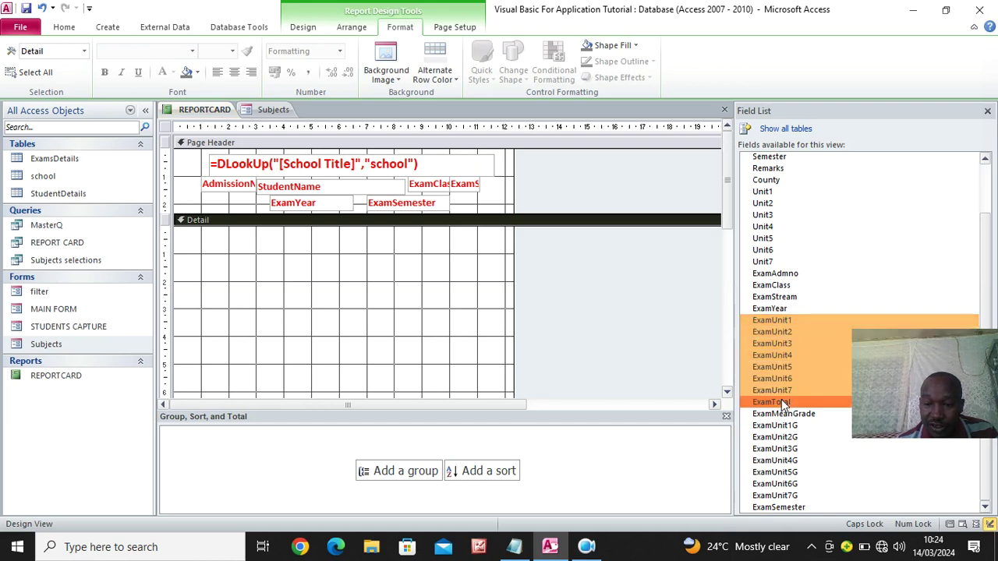
pyautogui.moveTo(768, 320); pyautogui.dragTo(343, 277)
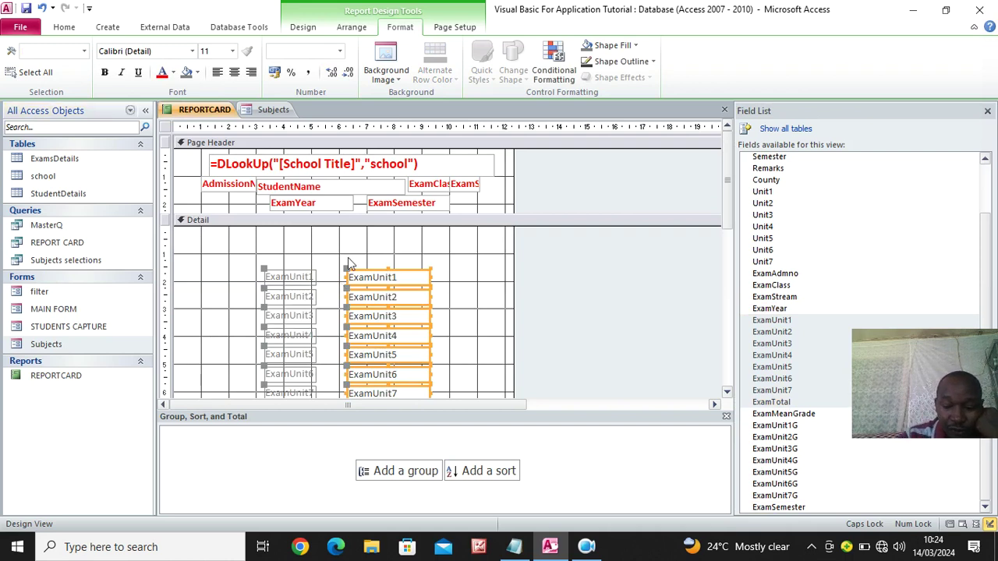
pyautogui.press('Up')
pyautogui.press('Up')
pyautogui.press('Up')
pyautogui.press('Up')
pyautogui.press('Up')
pyautogui.press('Up')
pyautogui.press('Up')
pyautogui.press('Up')
pyautogui.press('Up')
pyautogui.press('Up')
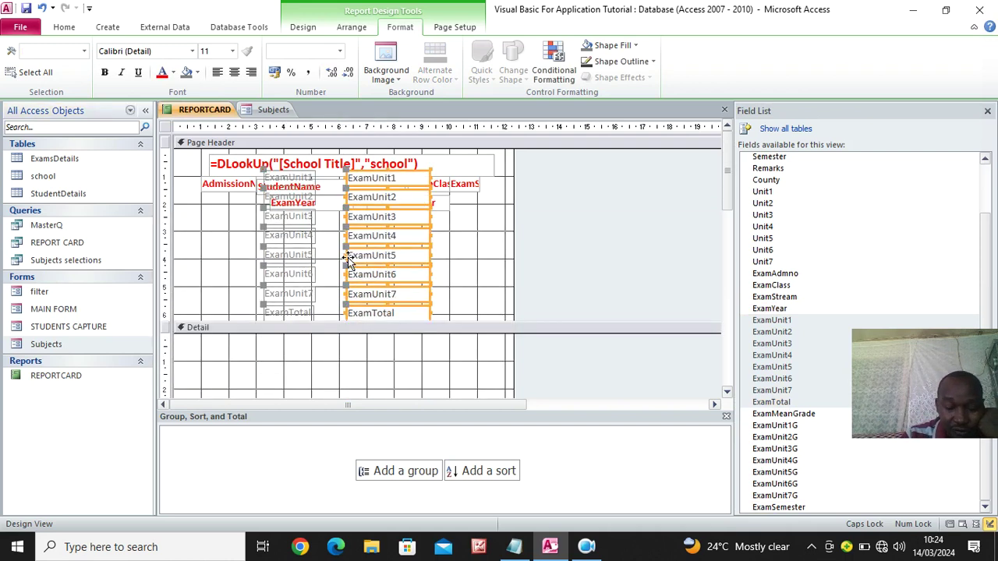
pyautogui.hotkey('ctrl', 'z')
# Step: Move the exam fields and labels to the upper-left corner of the Detail section and widen the labels to meet the fields
pyautogui.moveTo(353, 274); pyautogui.dragTo(263, 236)
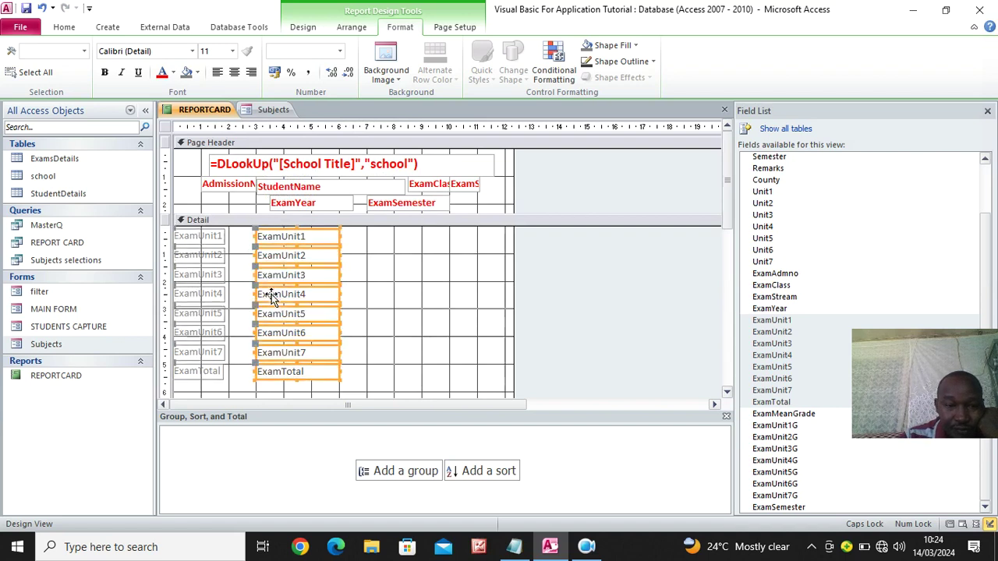
pyautogui.moveTo(238, 233)
pyautogui.mouseDown()
pyautogui.moveTo(195, 383)
pyautogui.moveTo(236, 378)
pyautogui.moveTo(251, 391)
pyautogui.moveTo(236, 225)
pyautogui.mouseUp()
pyautogui.click(407, 317)
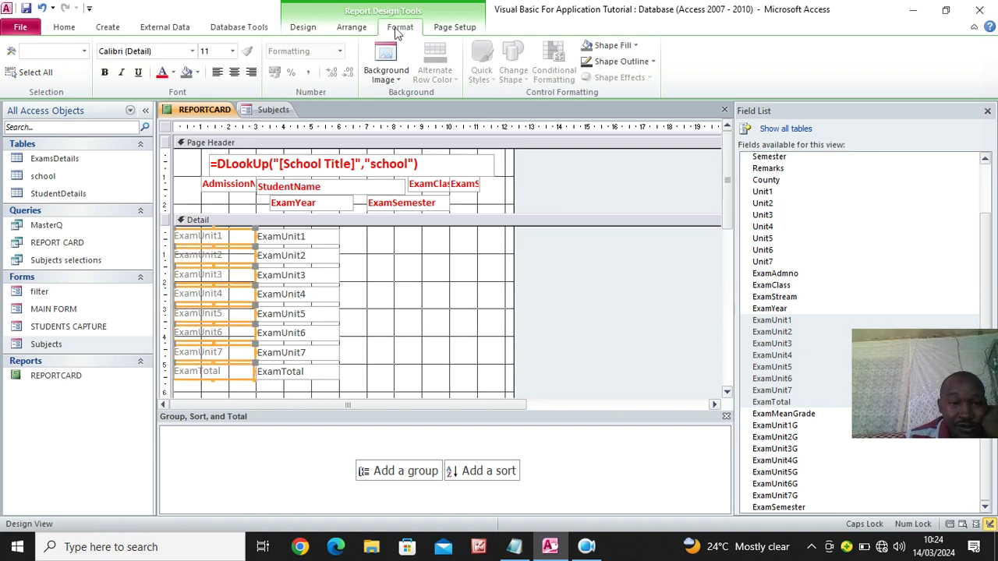
# Step: Format the ExamUnit1 to ExamTotal labels as right-aligned, bold and Automatic black
pyautogui.click(251, 72)
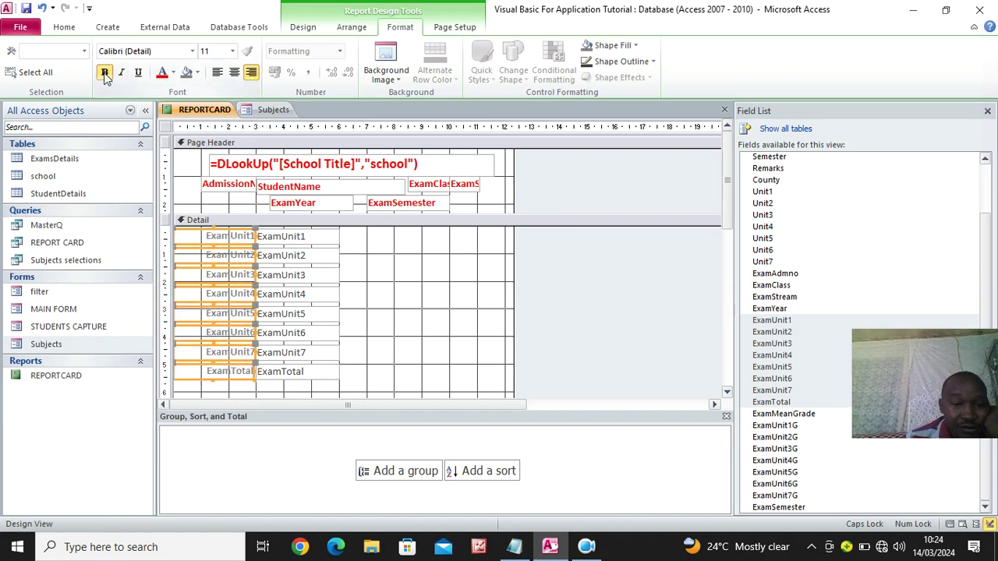
pyautogui.click(173, 73)
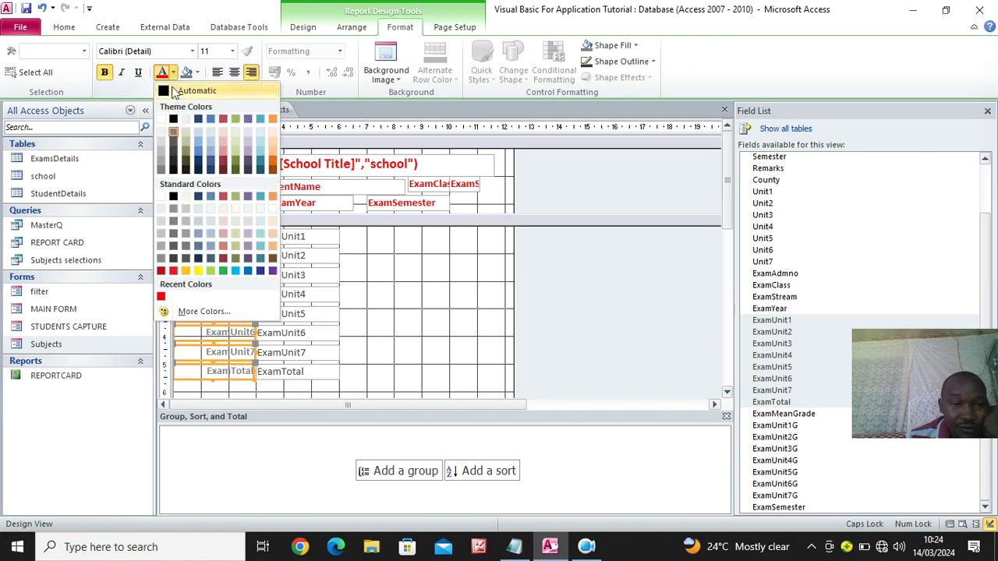
pyautogui.click(177, 92)
# Step: Make the ExamUnit1 to ExamTotal field boxes in the Detail section bold
pyautogui.click(353, 240)
pyautogui.moveTo(353, 240); pyautogui.dragTo(265, 394)
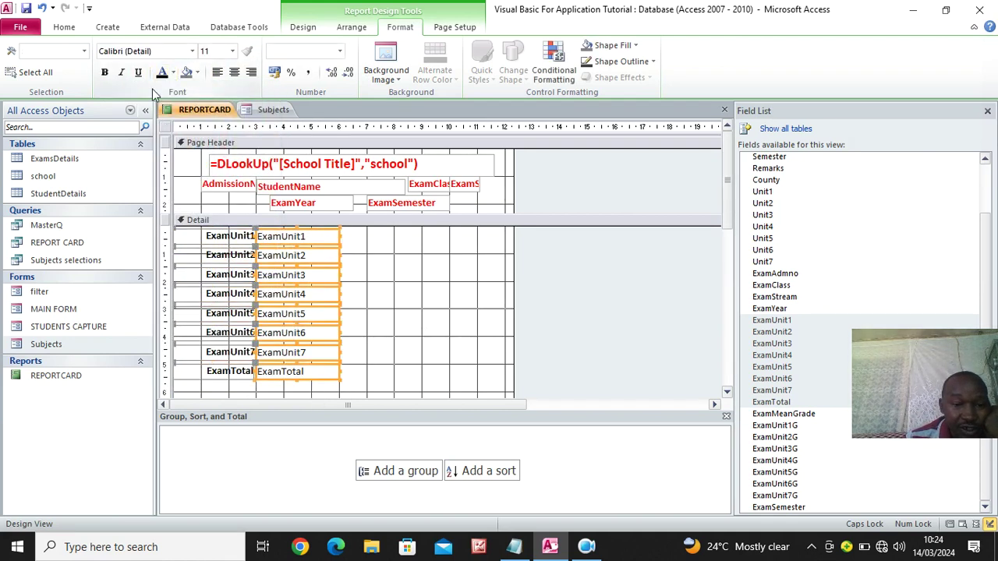
pyautogui.click(105, 72)
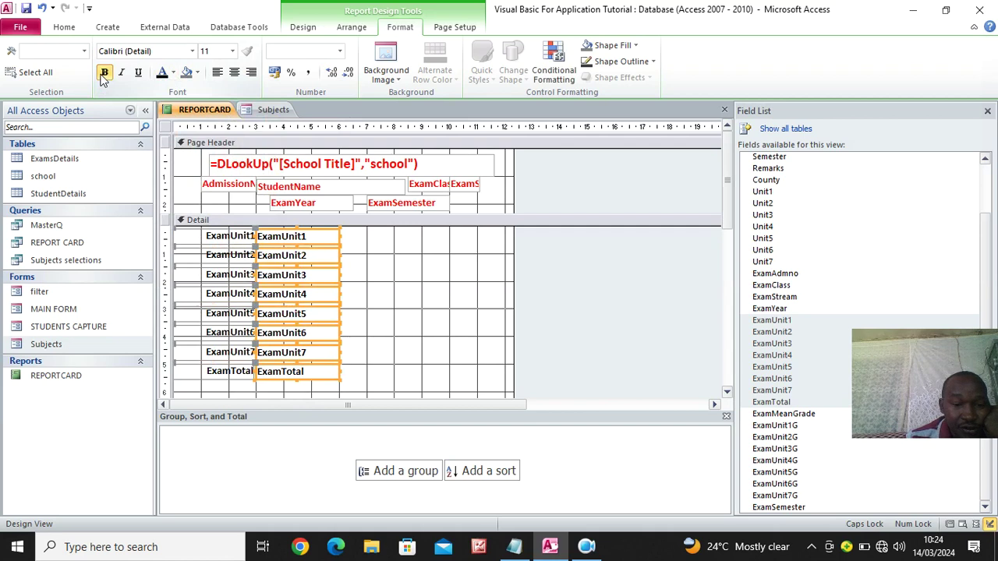
pyautogui.click(439, 324)
# Step: Copy the ExamUnit1 field name, switch to the equation file in Notepad and start a new line after Me.FilterOn = True
pyautogui.click(320, 235)
pyautogui.click(320, 234)
pyautogui.moveTo(320, 235); pyautogui.dragTo(244, 244)
pyautogui.hotkey('ctrl', 'c')
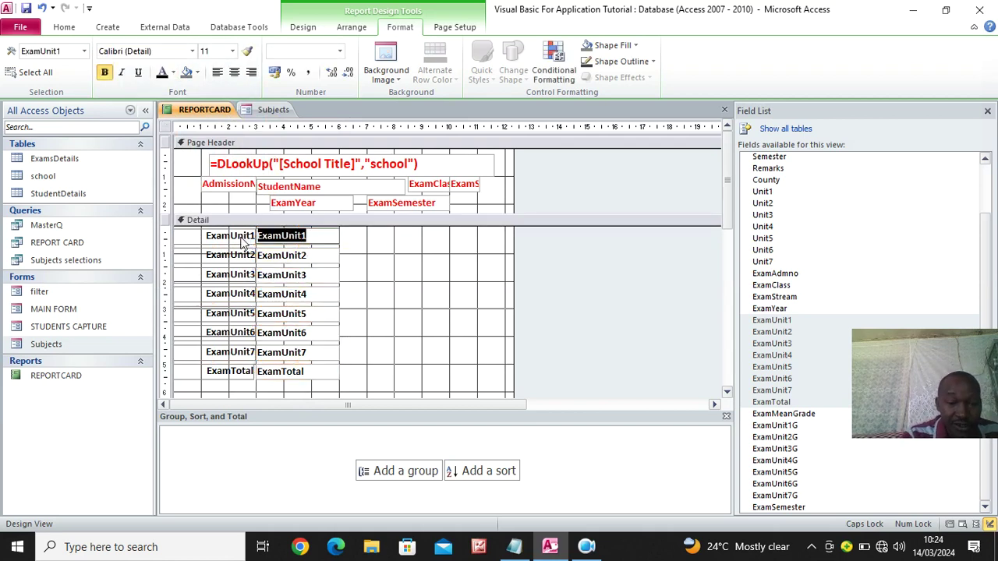
pyautogui.click(514, 546)
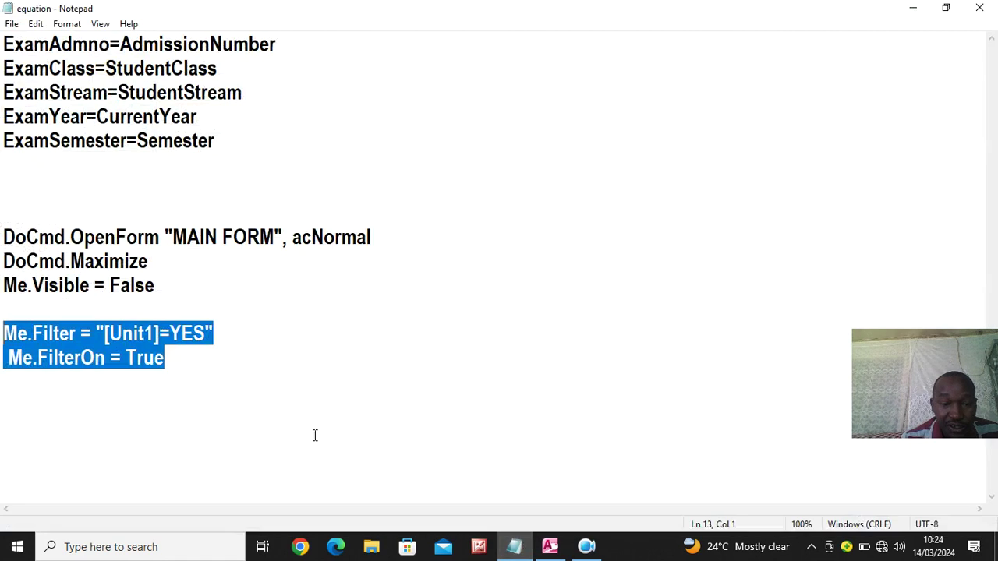
pyautogui.click(284, 382)
pyautogui.press('Return')
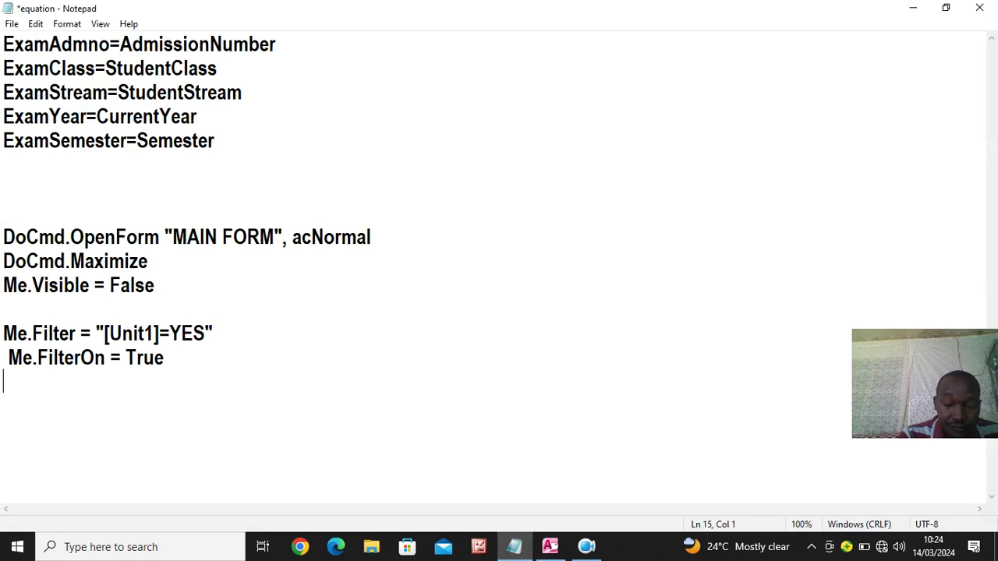
# Step: Write the first part of the sum on the new line: [ExamUnit1]+[ExamUnit2]+[ExamUnit3]+[ExamUnit4]
pyautogui.write('[')
pyautogui.hotkey('ctrl', 'v')
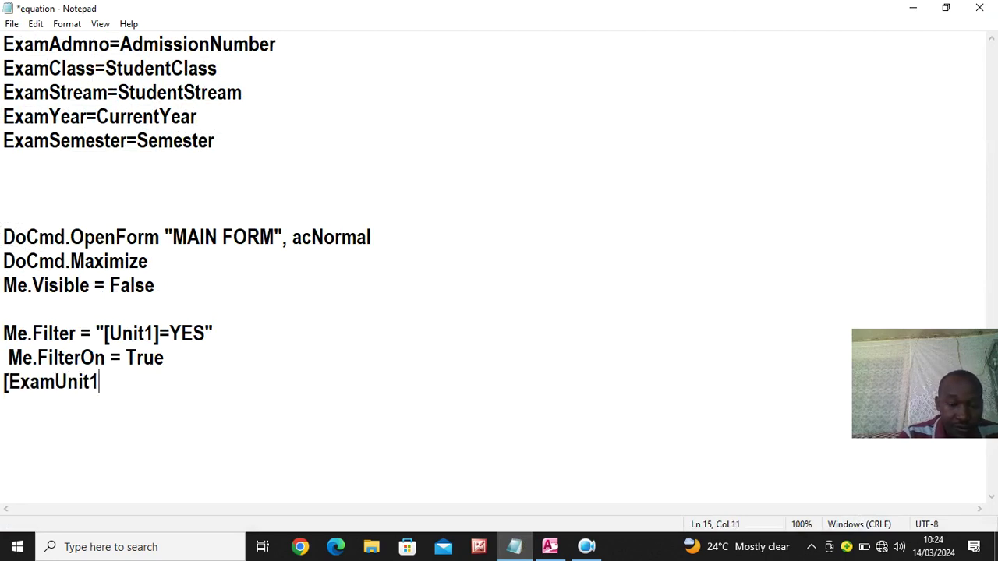
pyautogui.write(']')
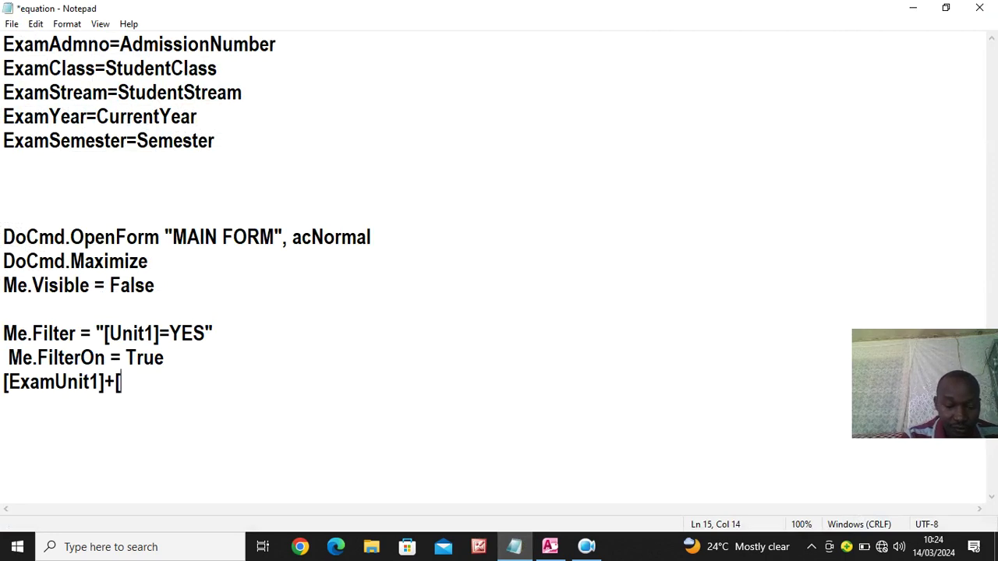
pyautogui.write('+[')
pyautogui.hotkey('ctrl', 'v')
pyautogui.press('BackSpace')
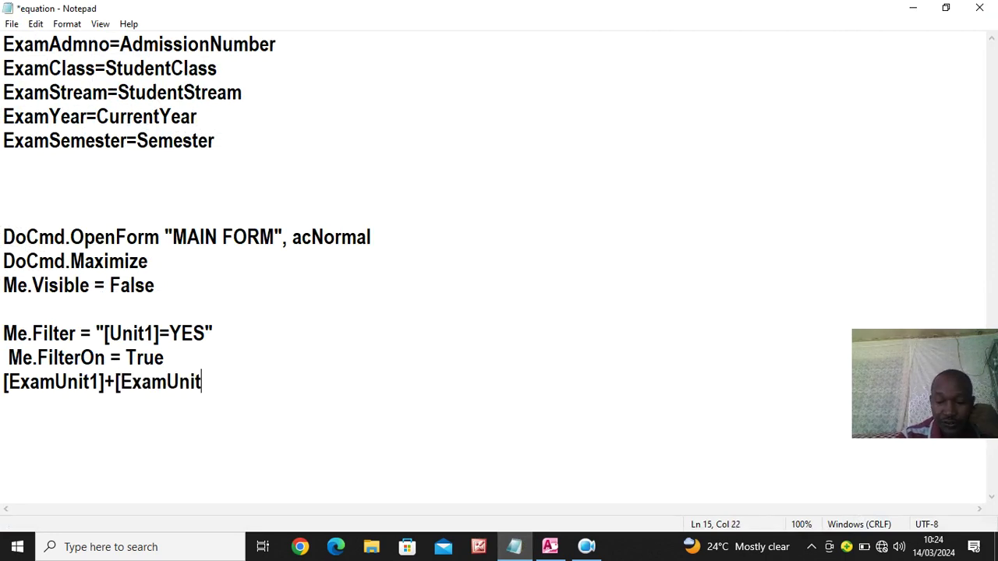
pyautogui.write('2]+')
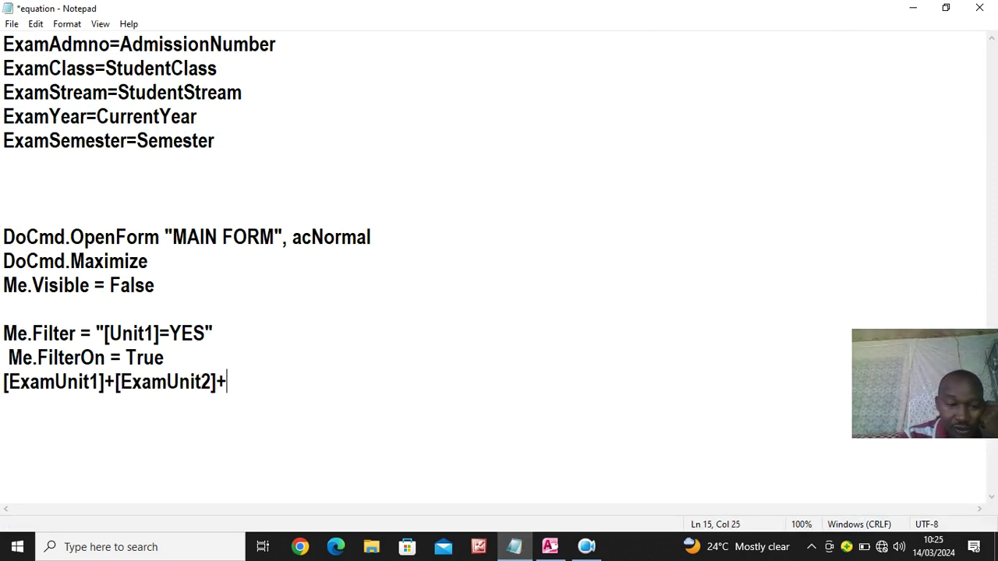
pyautogui.write('[')
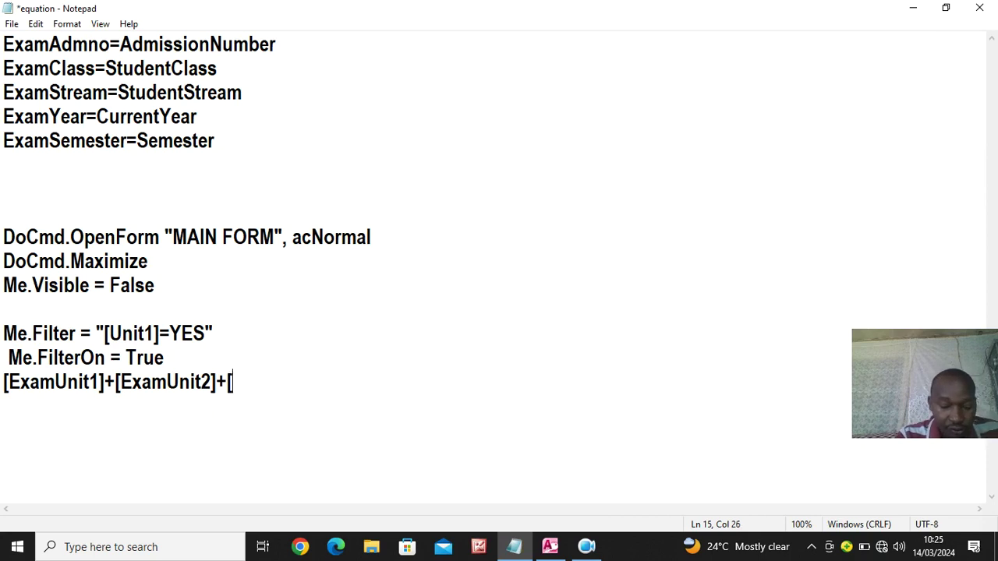
pyautogui.write('ExamUnit3]+[ExamUnit4')
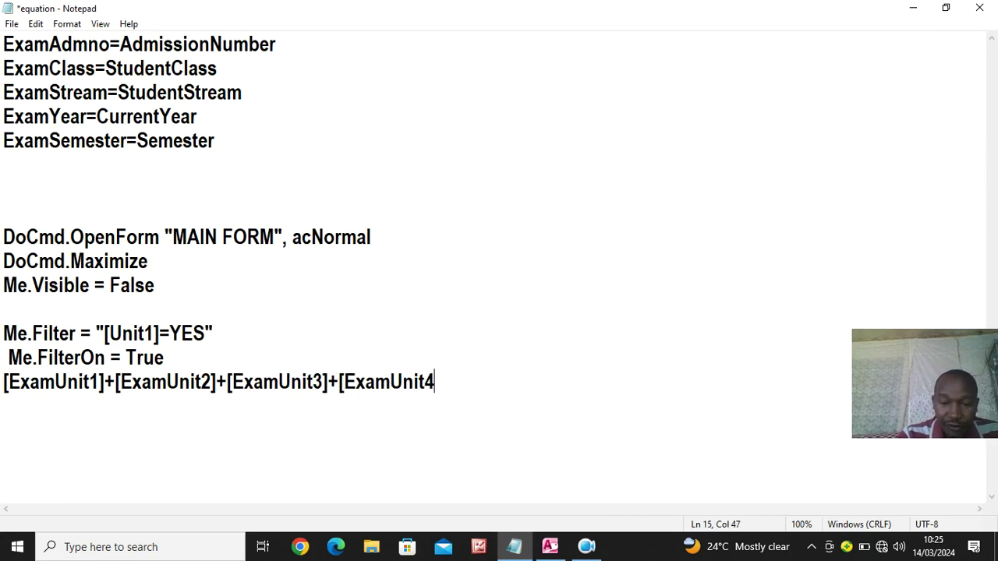
pyautogui.write(']')
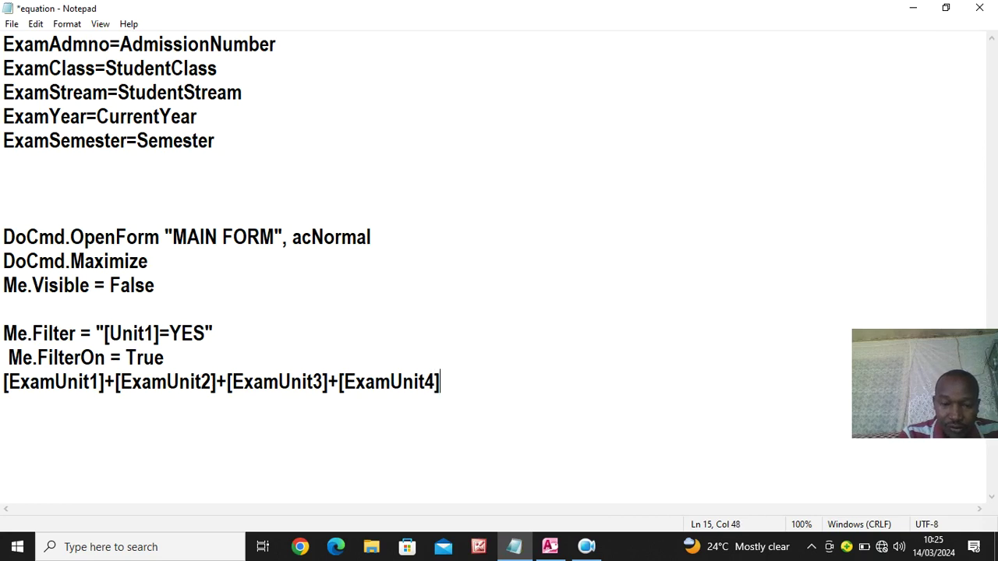
# Step: Complete the sum by appending +[ExamUnit5]+[ExamUnit6]+[ExamUnit7]
pyautogui.write('+[')
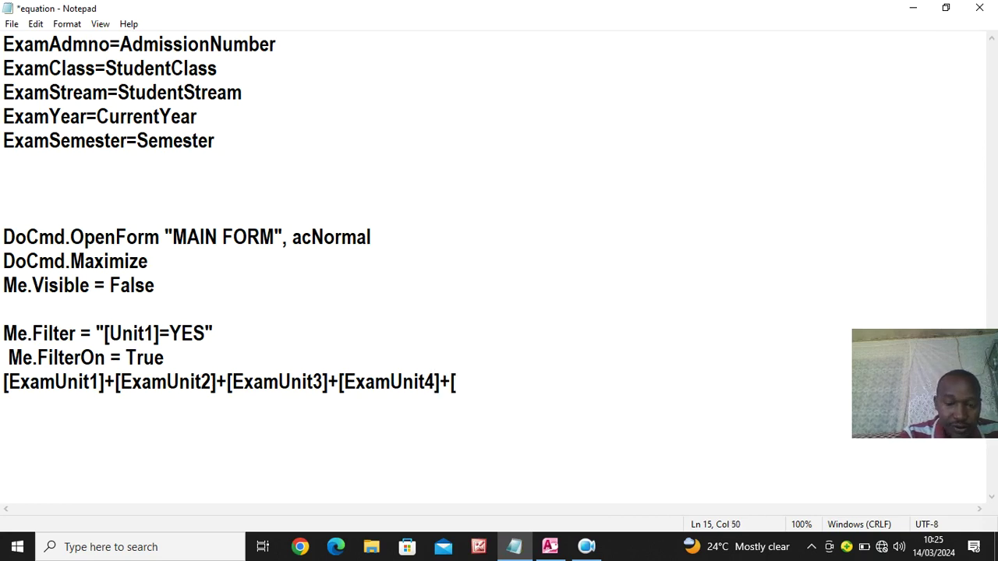
pyautogui.write('ExamUnit1')
pyautogui.press('BackSpace')
pyautogui.write('5')
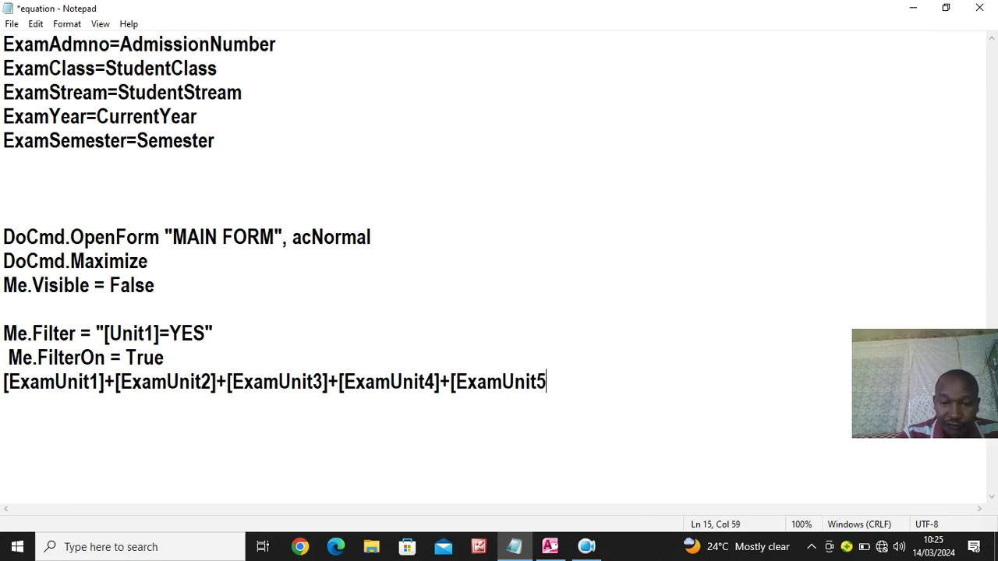
pyautogui.write(']+')
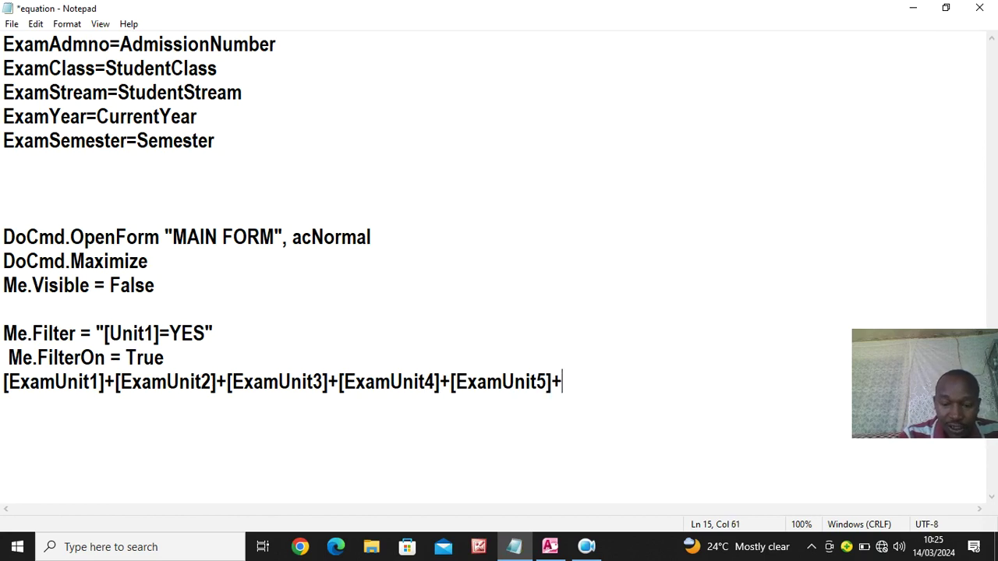
pyautogui.write('[ExamUnit1')
pyautogui.press('BackSpace')
pyautogui.write('6]+[ExamUnit1')
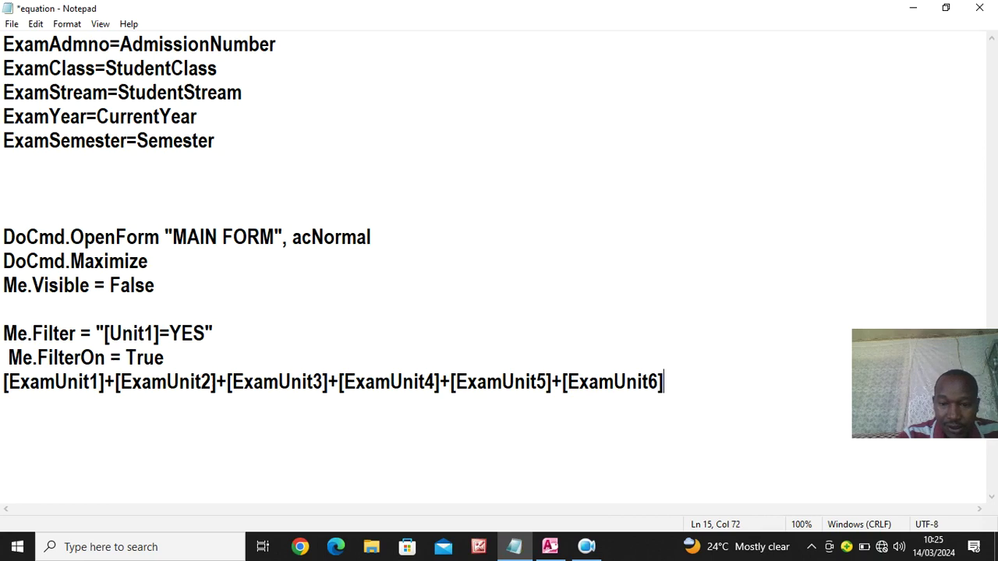
pyautogui.press('BackSpace')
pyautogui.write('7]')
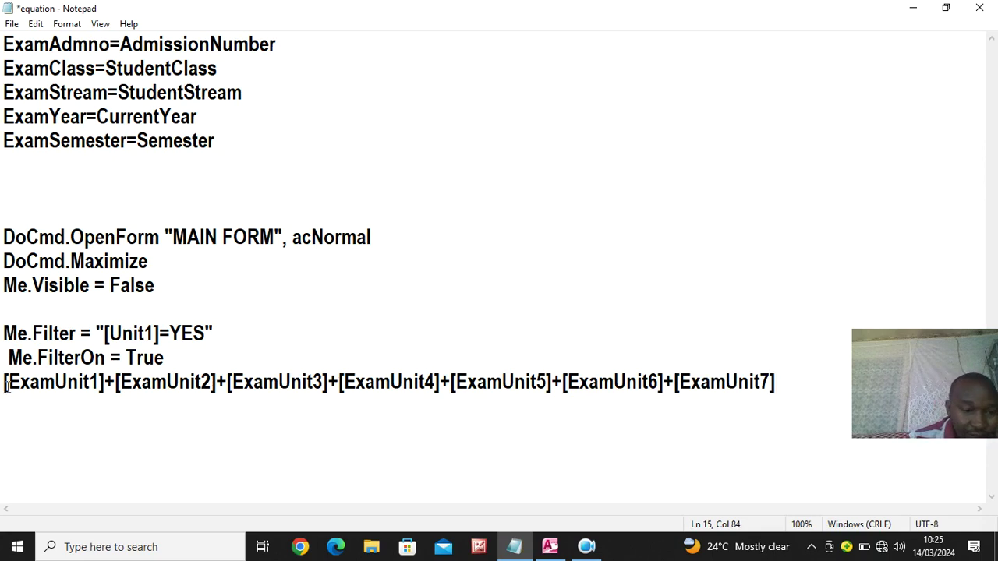
# Step: Copy the ExamUnit1 to ExamUnit7 sum, switch to Access and replace the ExamTotal box's content with = followed by that sum
pyautogui.moveTo(4, 384); pyautogui.dragTo(773, 406)
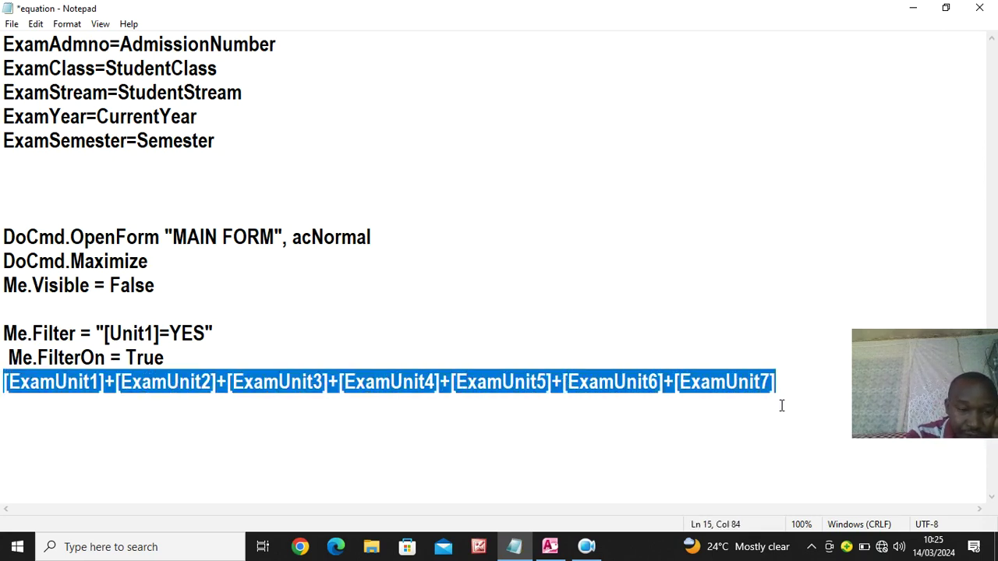
pyautogui.click(549, 546)
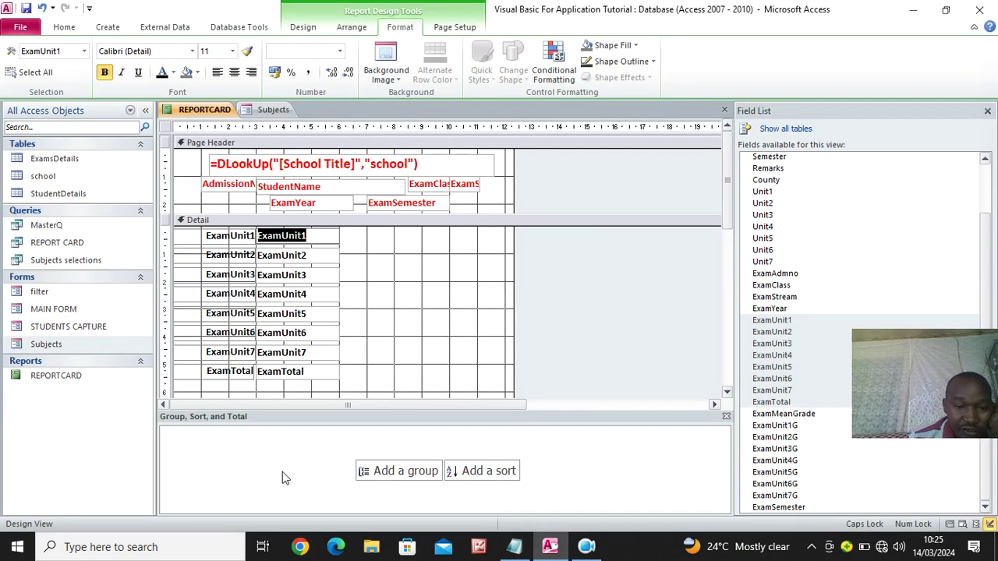
pyautogui.click(315, 369)
pyautogui.click(306, 373)
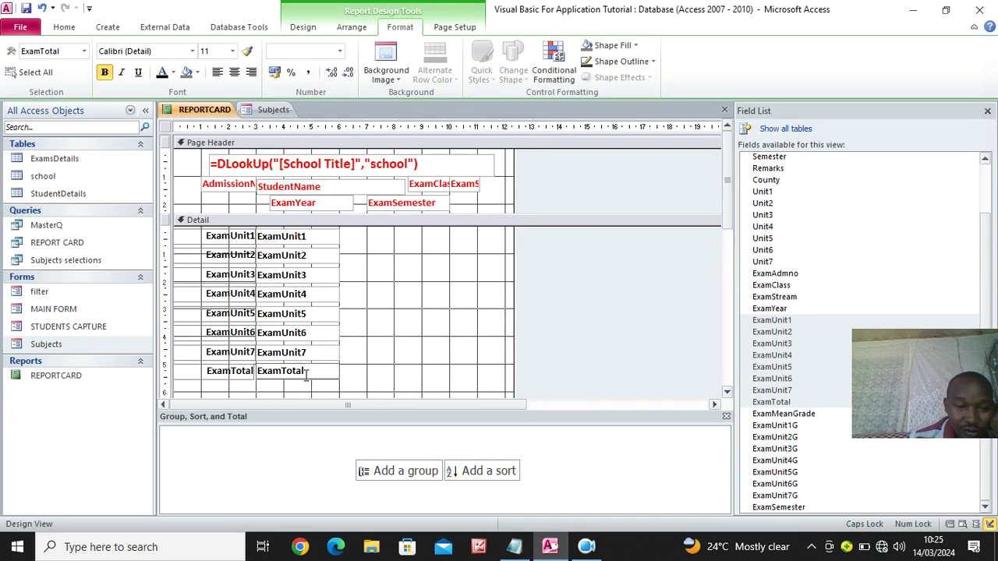
pyautogui.moveTo(306, 373); pyautogui.dragTo(261, 372)
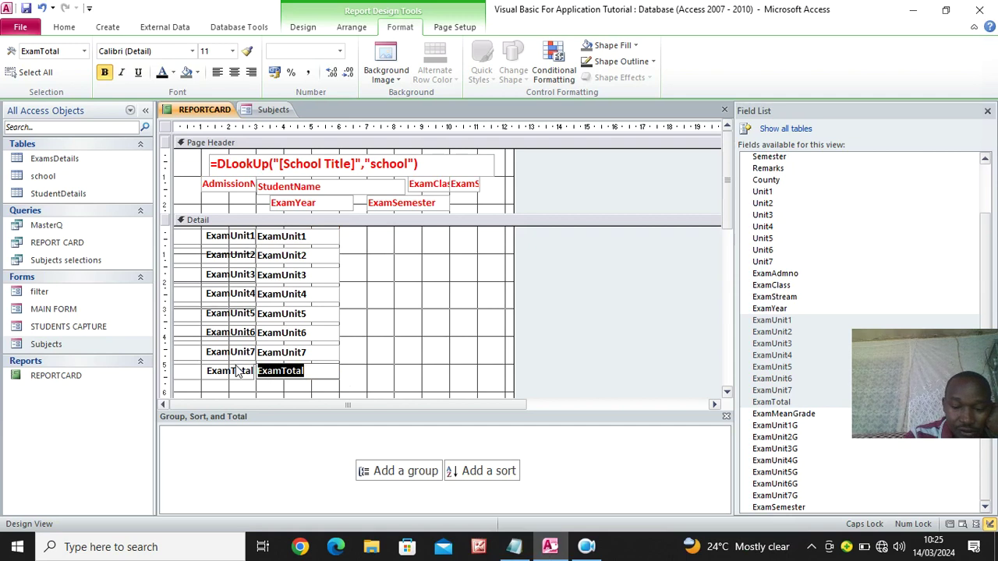
pyautogui.write('=')
pyautogui.hotkey('ctrl', 'v')
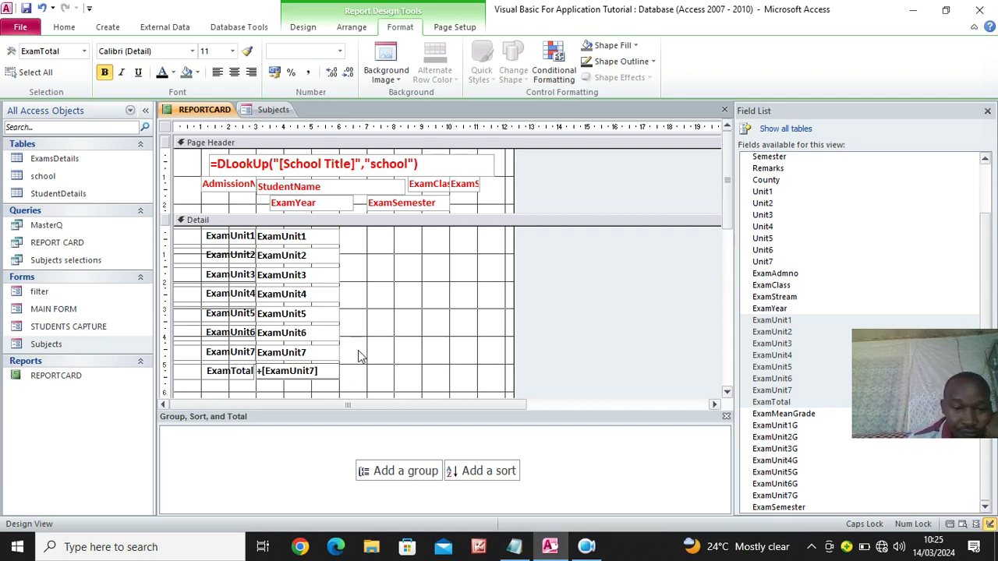
pyautogui.click(384, 359)
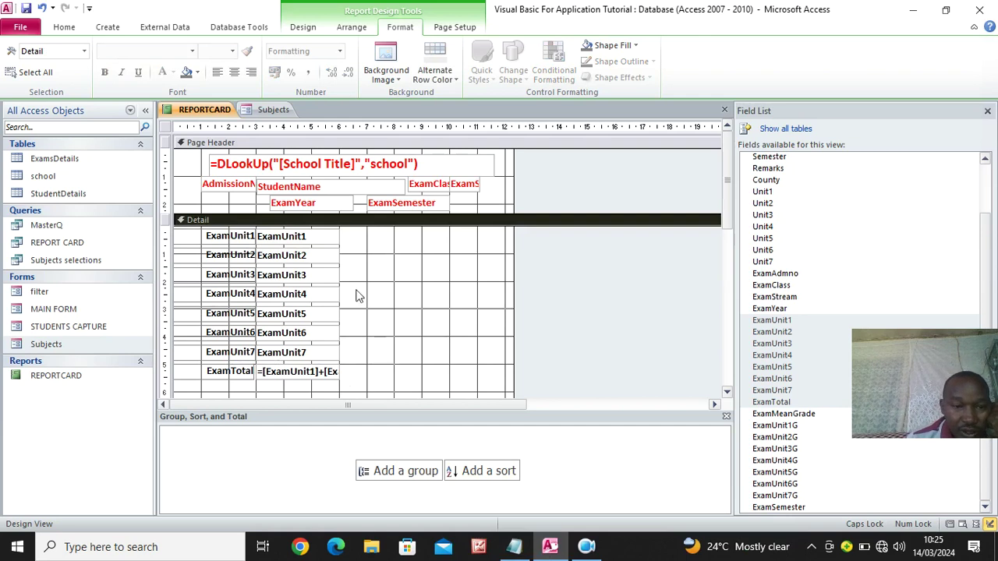
# Step: Save the report and set the Back Style of all ExamUnit1–ExamUnit7 and ExamTotal labels and text boxes to Transparent
pyautogui.click(25, 9)
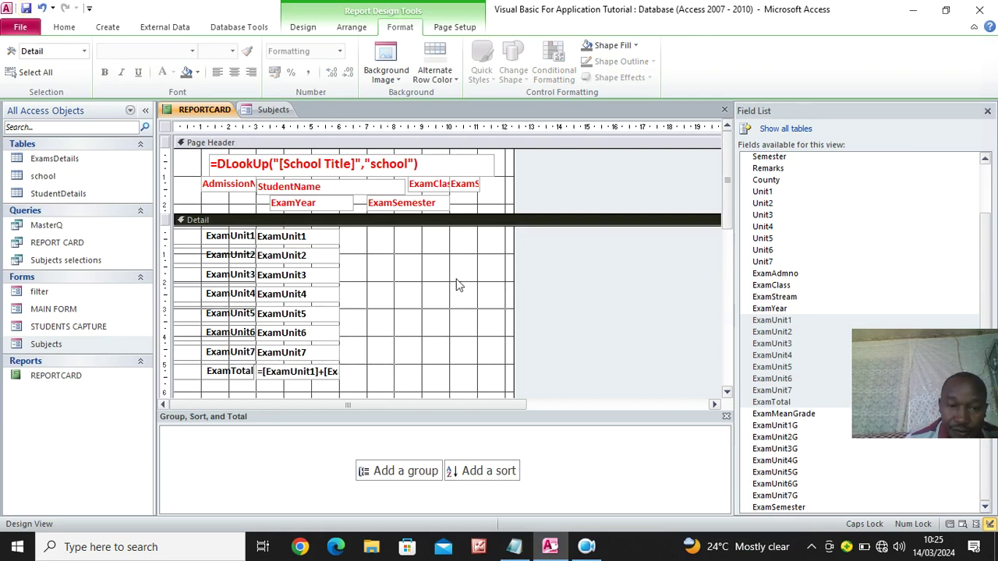
pyautogui.moveTo(359, 232); pyautogui.dragTo(198, 390)
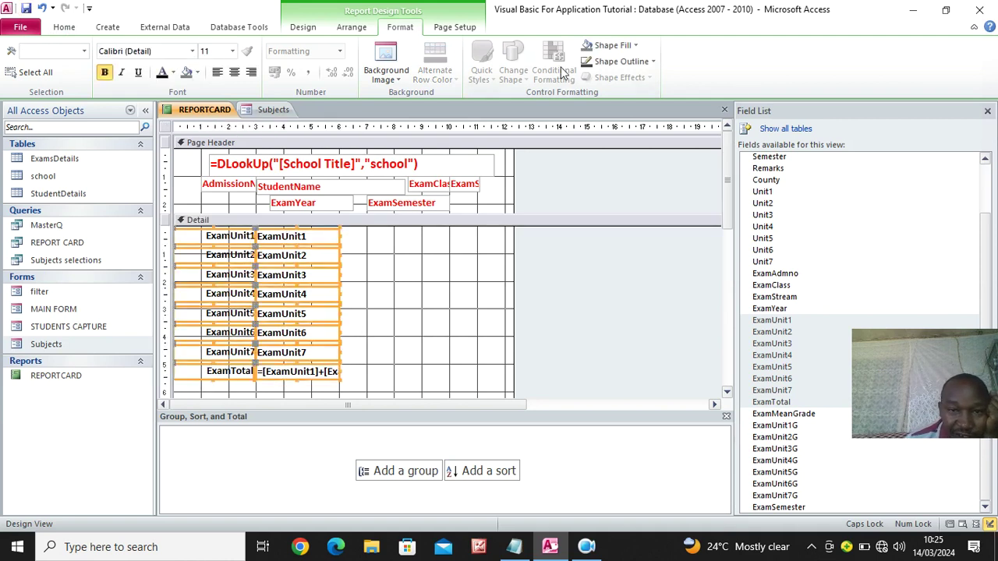
pyautogui.click(306, 28)
pyautogui.click(754, 78)
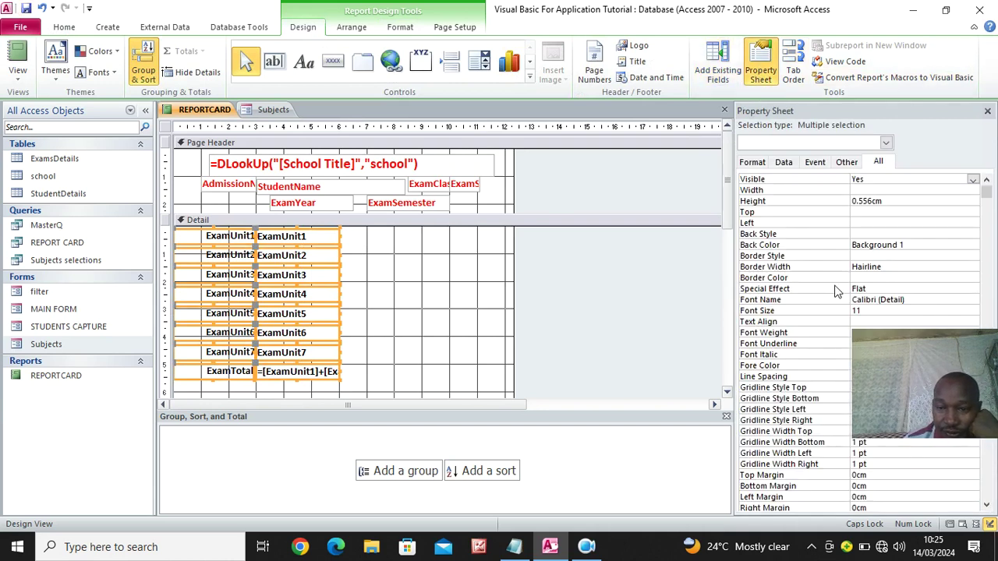
pyautogui.click(878, 233)
pyautogui.click(971, 234)
pyautogui.click(910, 242)
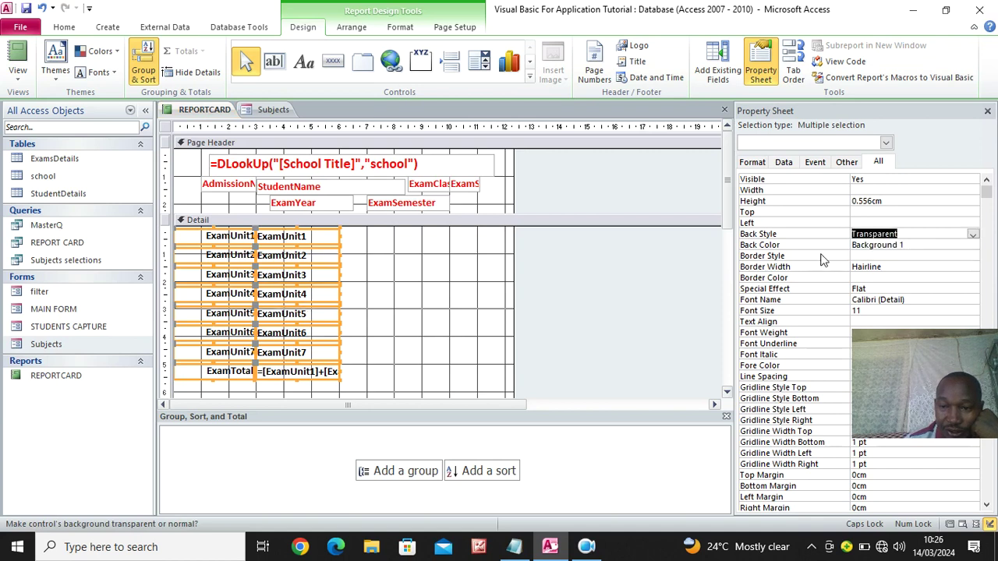
# Step: Set the Border Style of the selected exam labels and text boxes to Transparent and save the report
pyautogui.click(865, 255)
pyautogui.click(973, 257)
pyautogui.click(907, 266)
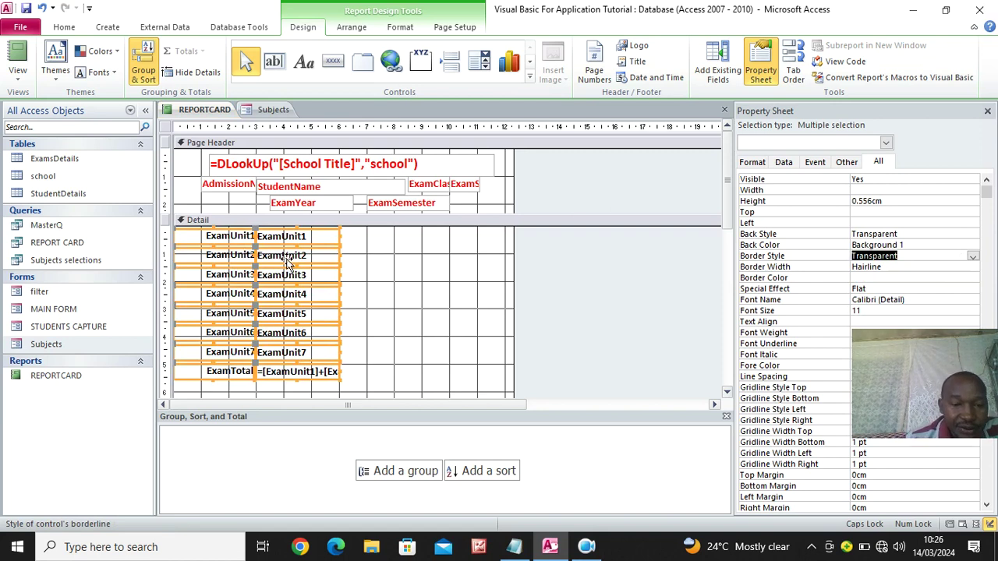
pyautogui.click(27, 9)
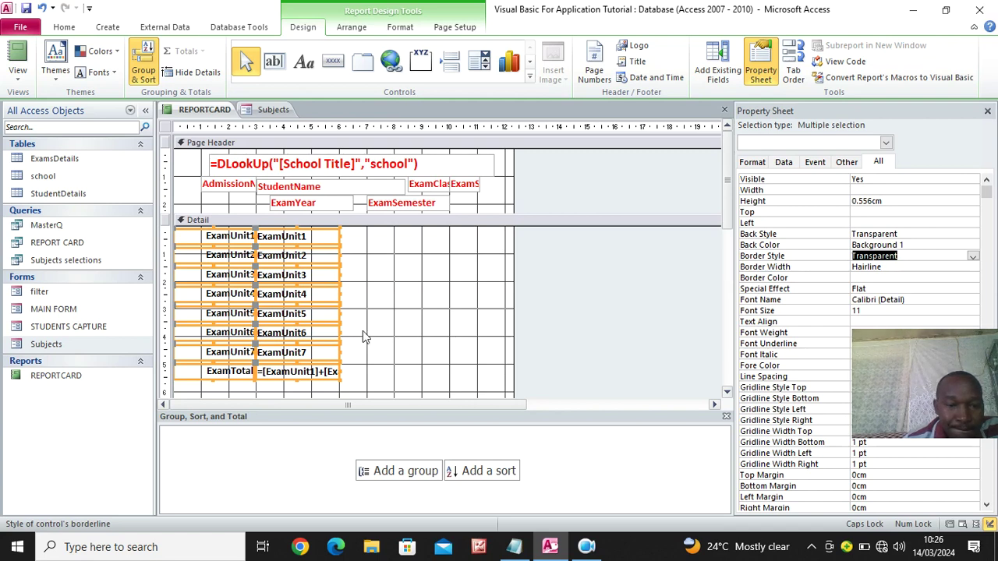
pyautogui.click(380, 290)
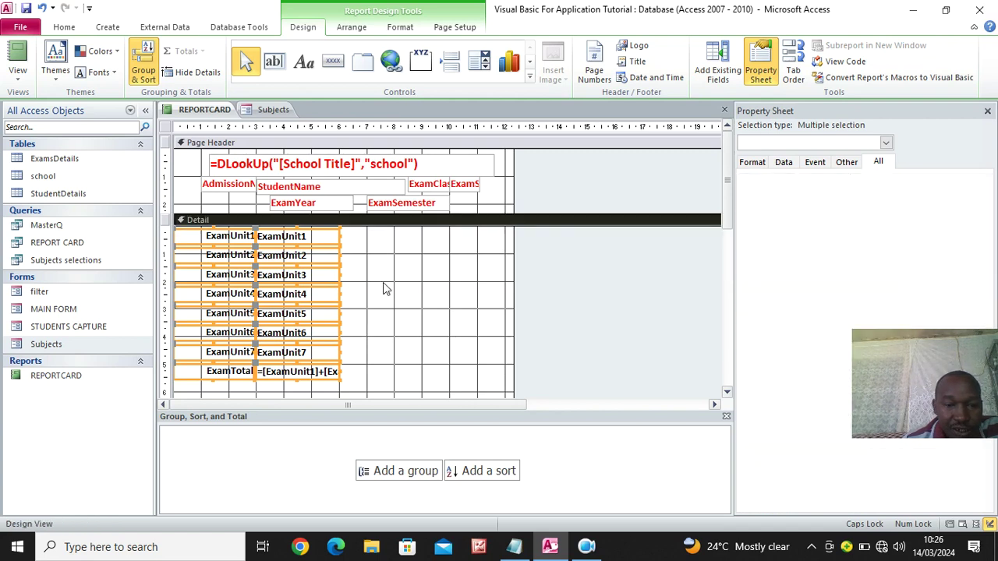
pyautogui.click(320, 239)
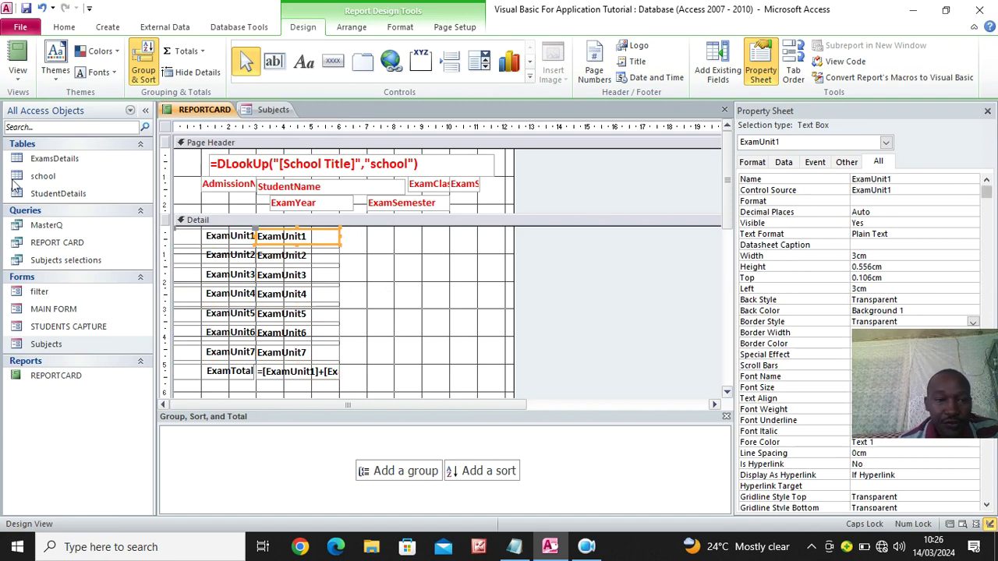
# Step: Close all open objects, saving the design changes to the Subjects form
pyautogui.rightClick(187, 115)
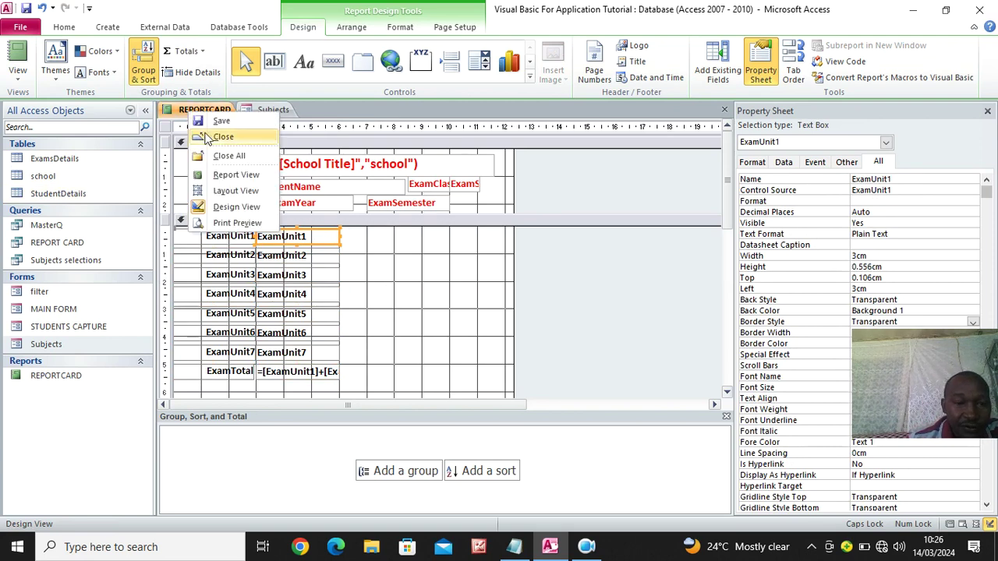
pyautogui.click(242, 156)
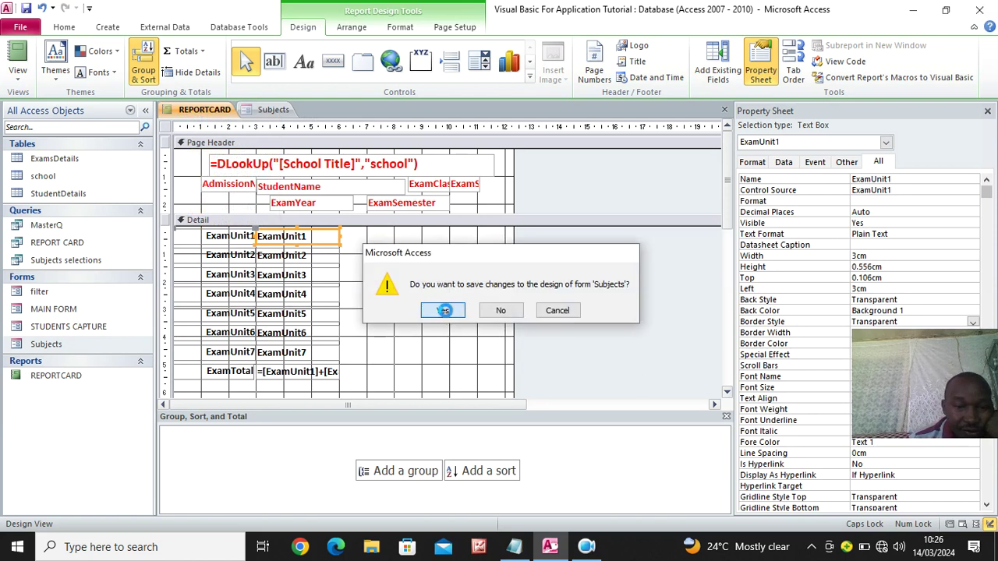
pyautogui.click(442, 310)
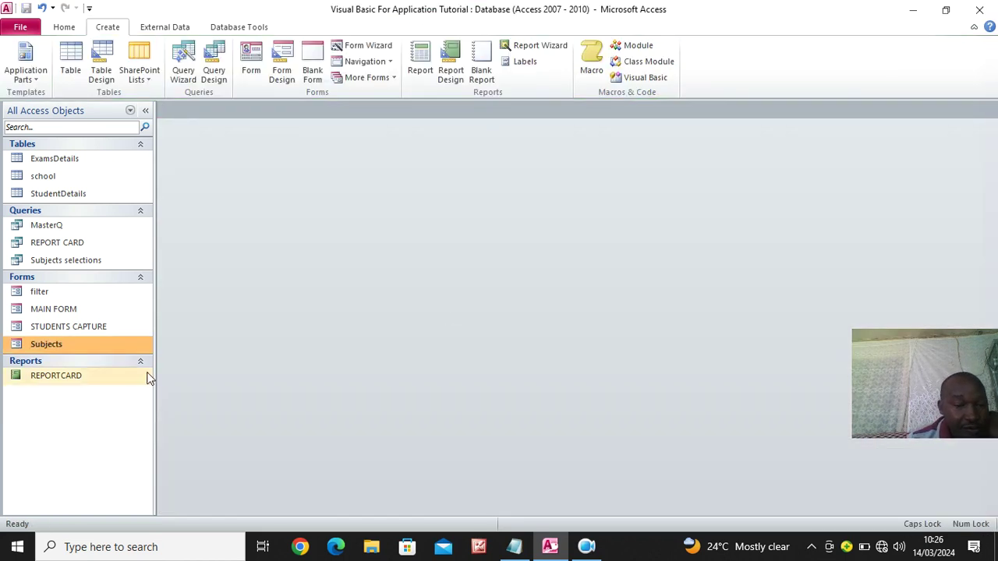
# Step: Open the ExamsDetails table in Design View
pyautogui.click(64, 160)
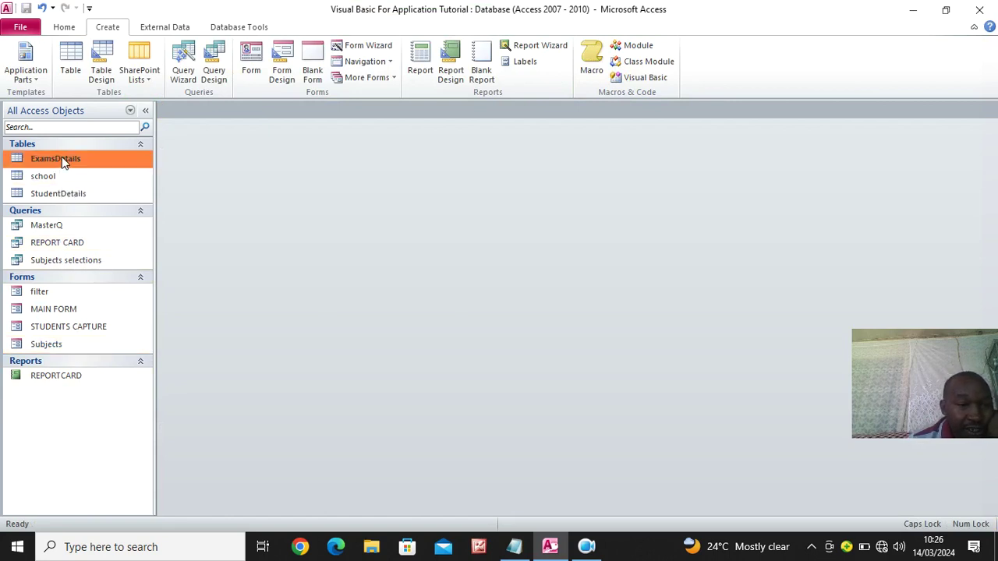
pyautogui.rightClick(64, 160)
pyautogui.click(154, 185)
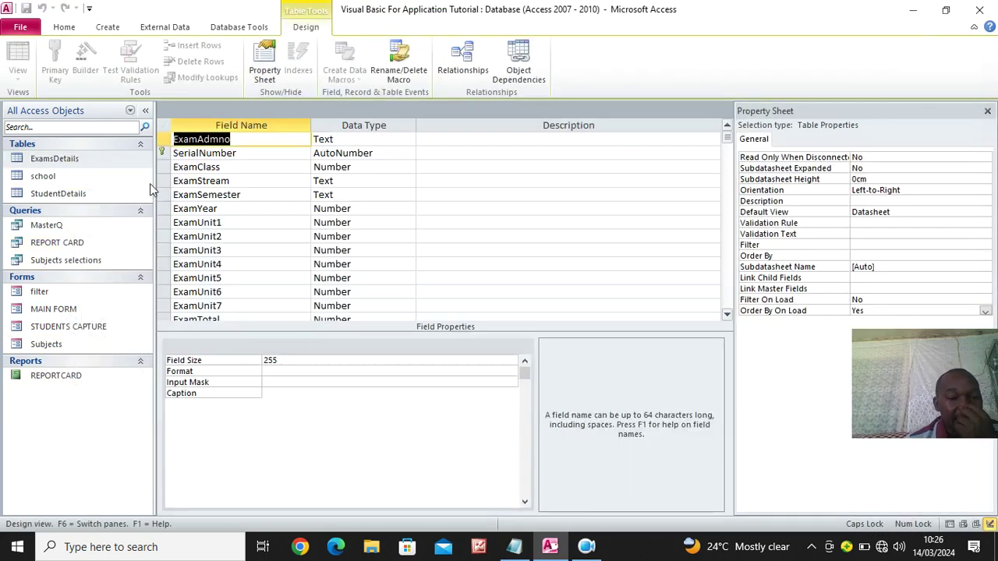
pyautogui.click(353, 210)
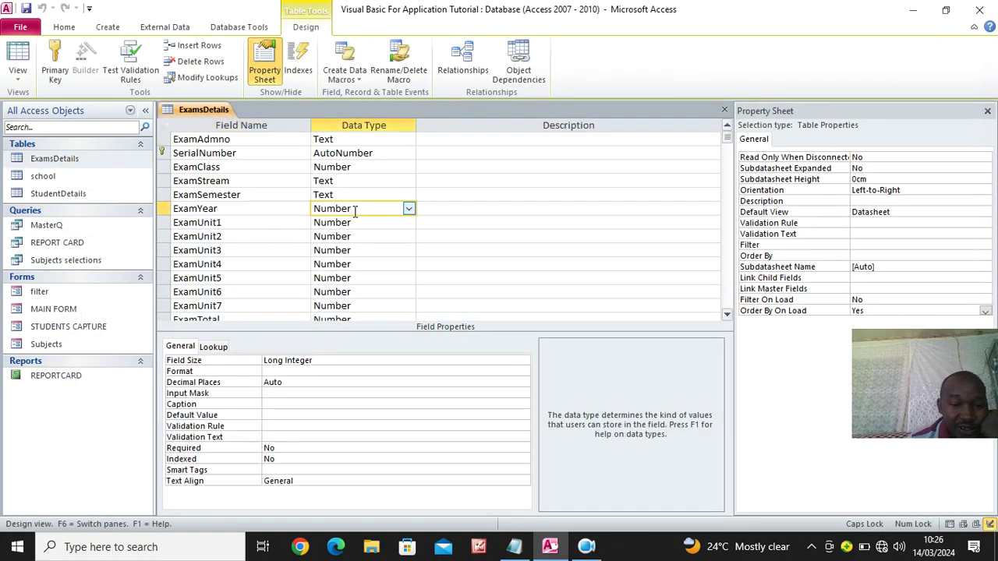
pyautogui.click(273, 415)
pyautogui.write('0')
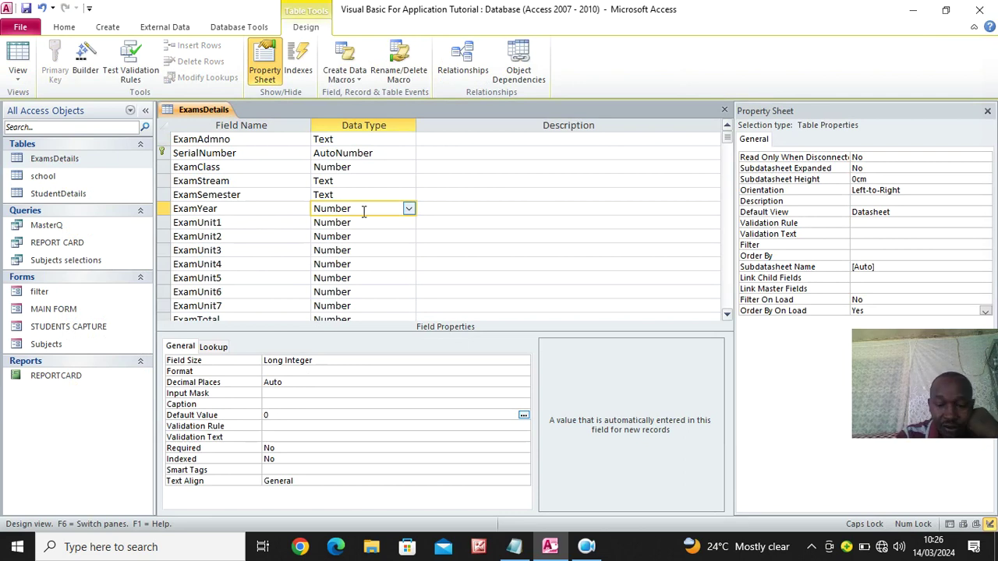
pyautogui.press('BackSpace')
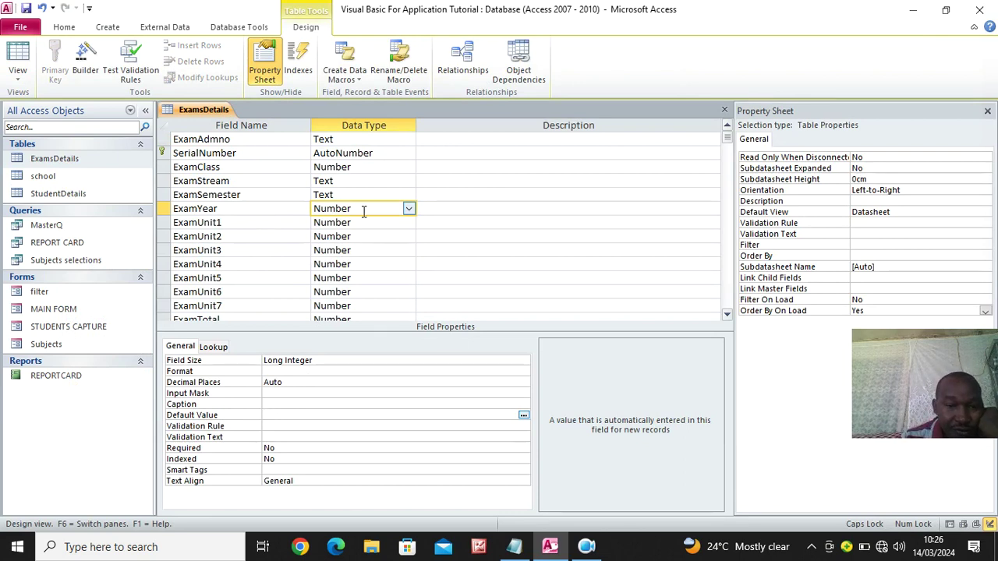
# Step: Go to ExamUnit1's Default Value property, and set the default value of the ExamUnit2 and ExamUnit3 fields to 0
pyautogui.click(348, 224)
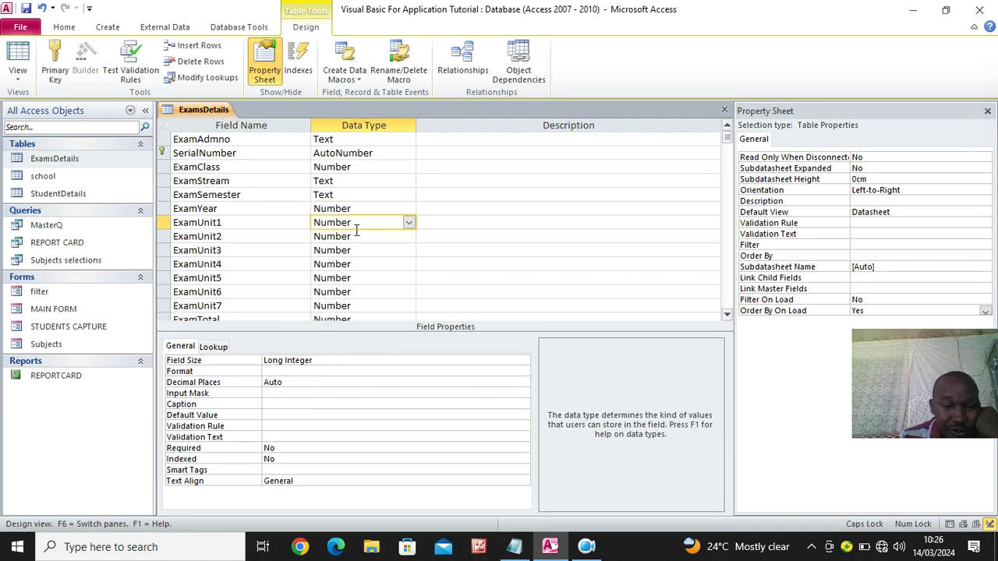
pyautogui.click(275, 411)
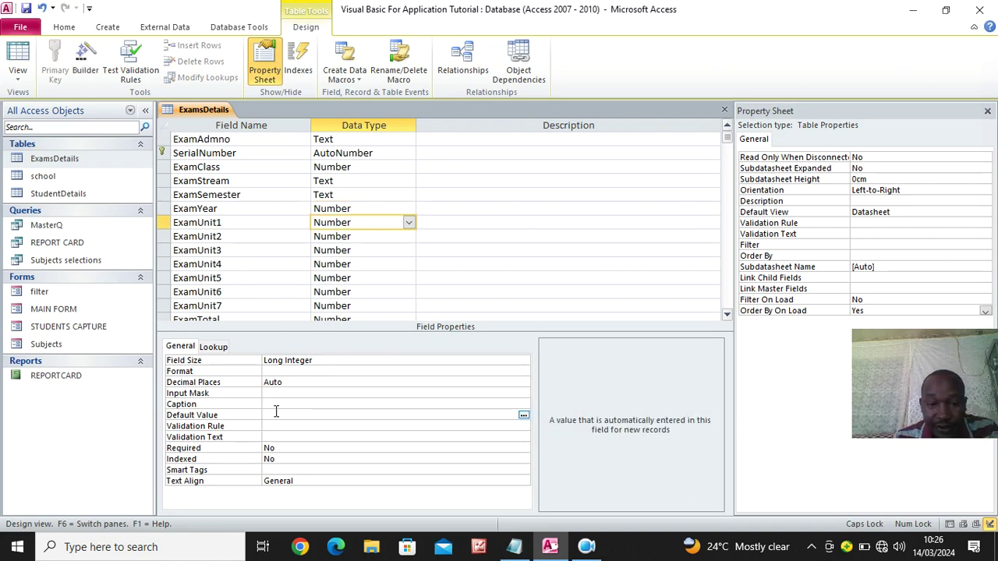
pyautogui.click(365, 237)
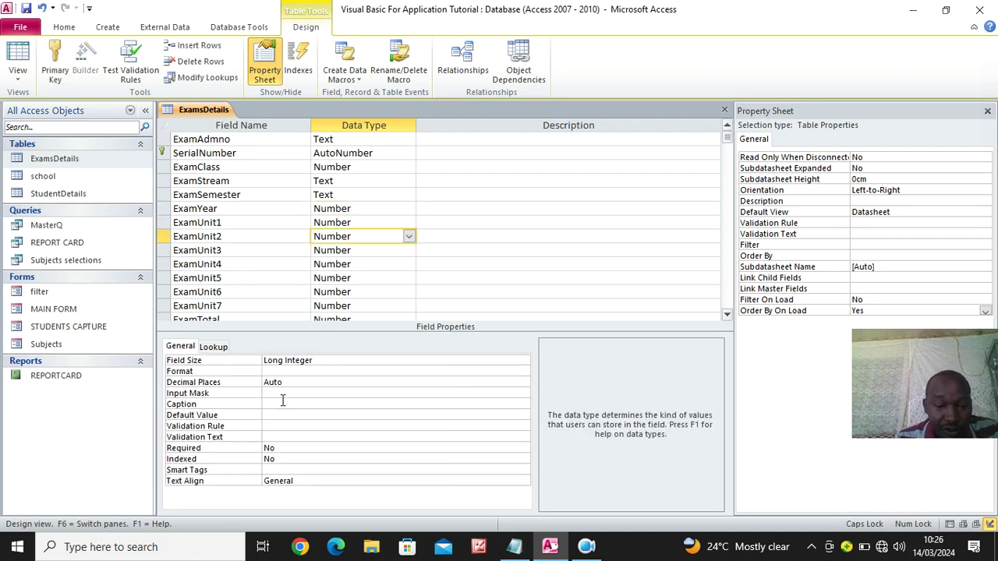
pyautogui.click(278, 412)
pyautogui.write('0')
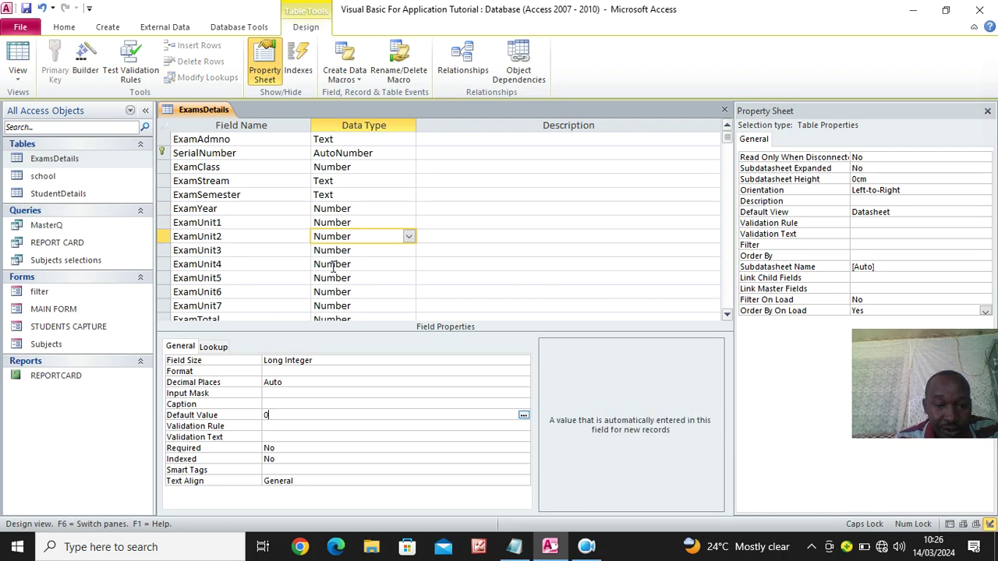
pyautogui.press('F6')
pyautogui.press('Down')
pyautogui.click(277, 415)
pyautogui.write('0')
pyautogui.press('F6')
# Step: Set the default value of the ExamUnit4, ExamUnit5 and ExamUnit6 fields to 0
pyautogui.click(354, 265)
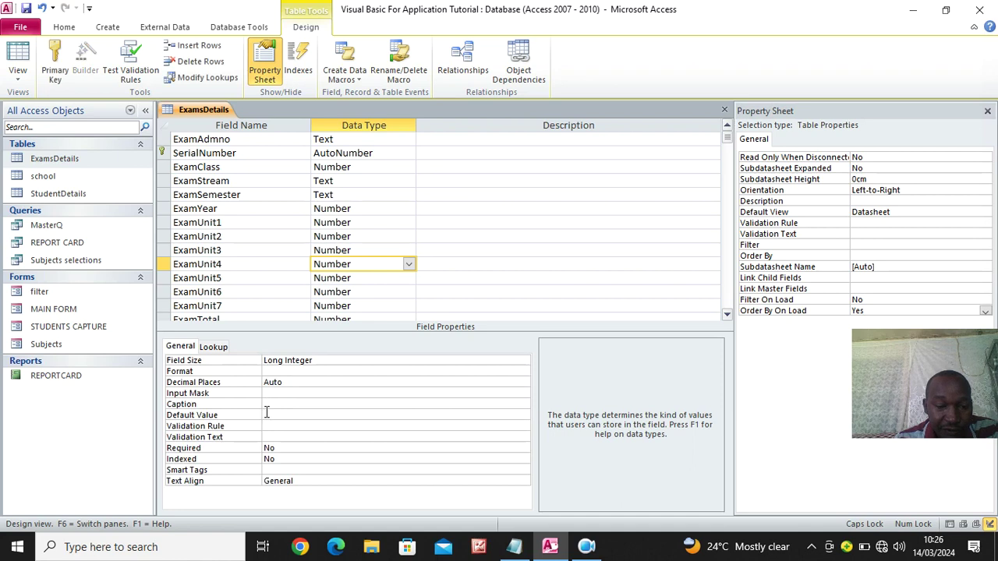
pyautogui.click(273, 415)
pyautogui.write('0')
pyautogui.click(349, 281)
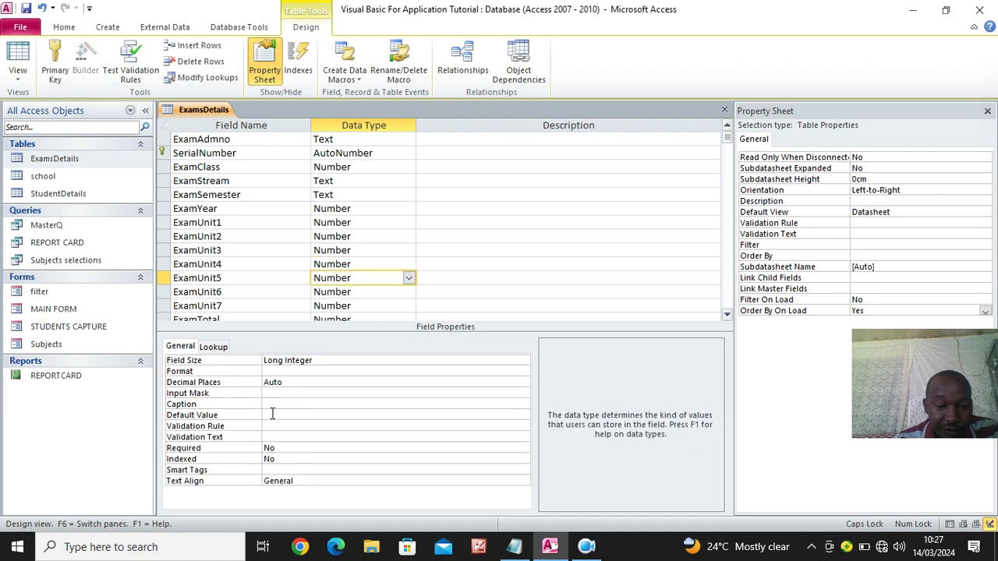
pyautogui.click(269, 415)
pyautogui.write('0')
pyautogui.click(354, 292)
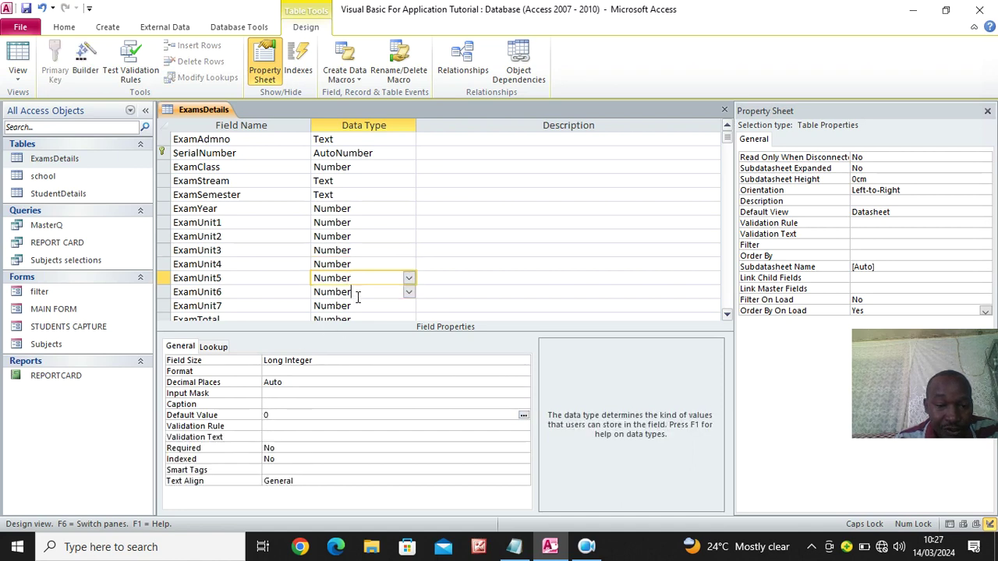
pyautogui.click(272, 414)
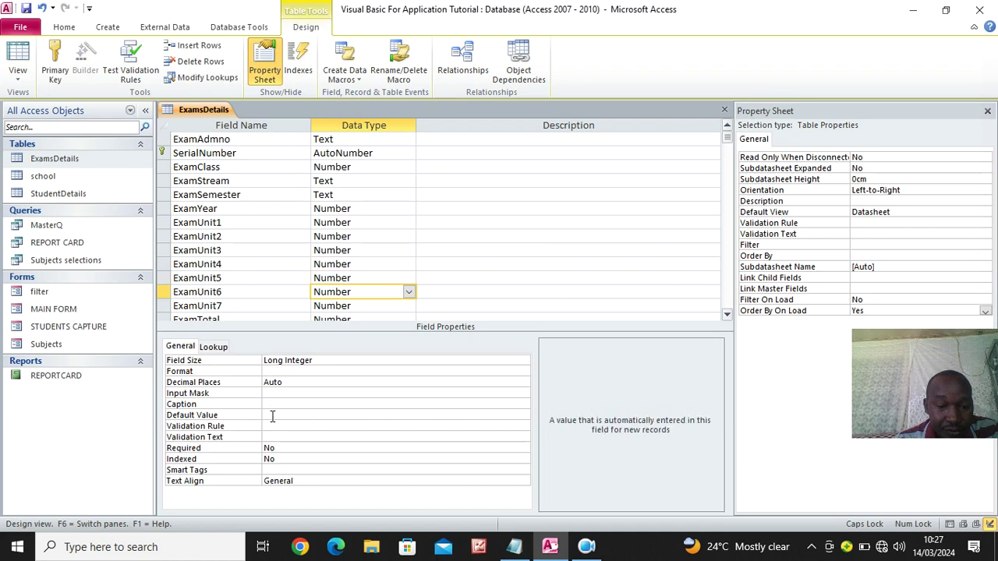
pyautogui.write('0')
# Step: Set the default value of the ExamUnit7 and ExamTotal fields to 0
pyautogui.scroll(-1, 513, 259)
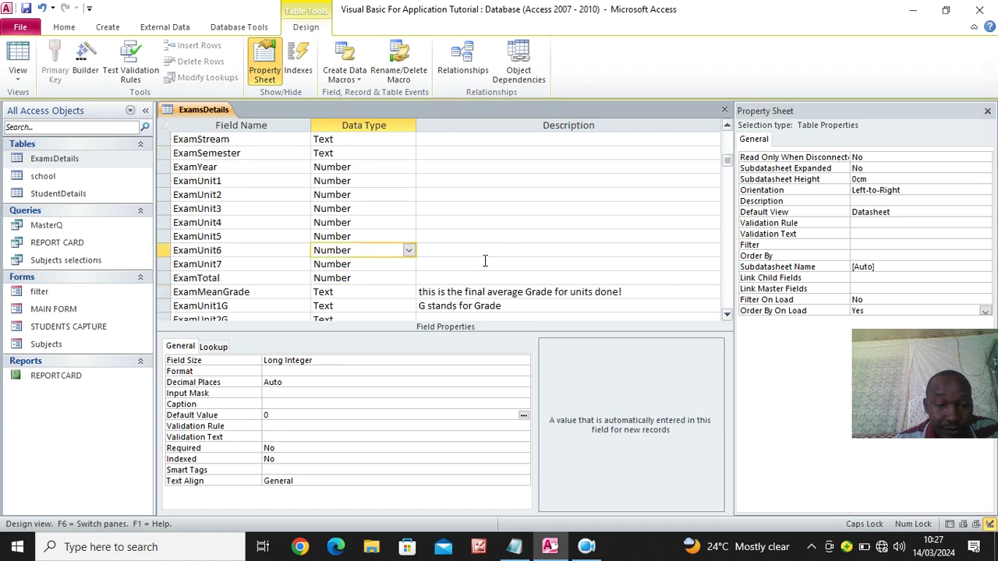
pyautogui.click(372, 265)
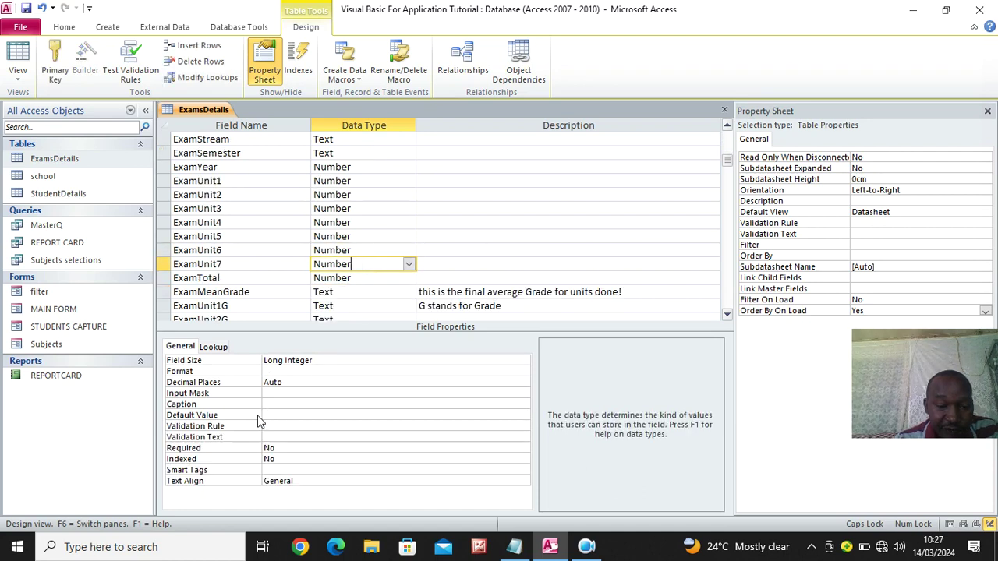
pyautogui.click(267, 415)
pyautogui.write('0')
pyautogui.click(368, 274)
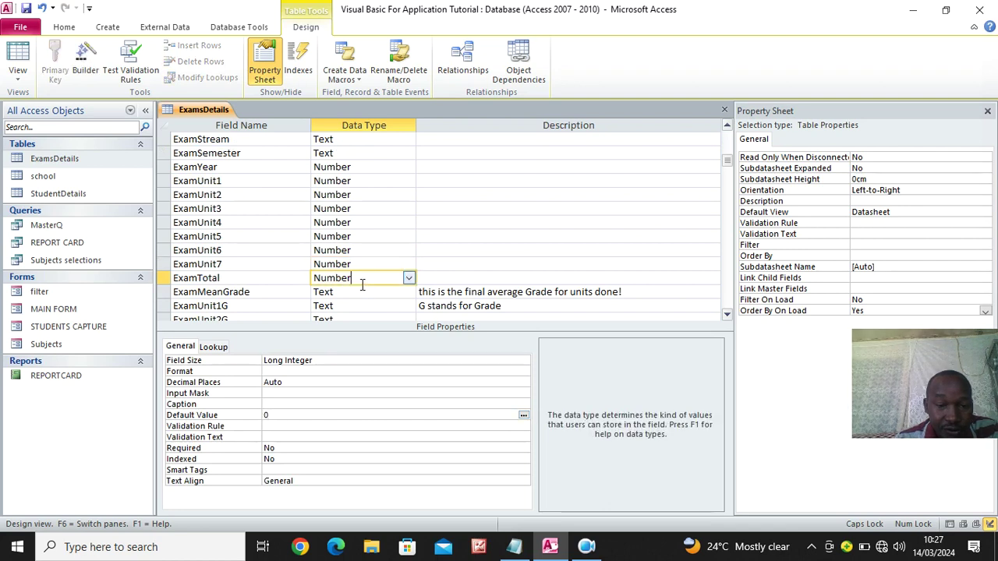
pyautogui.click(267, 415)
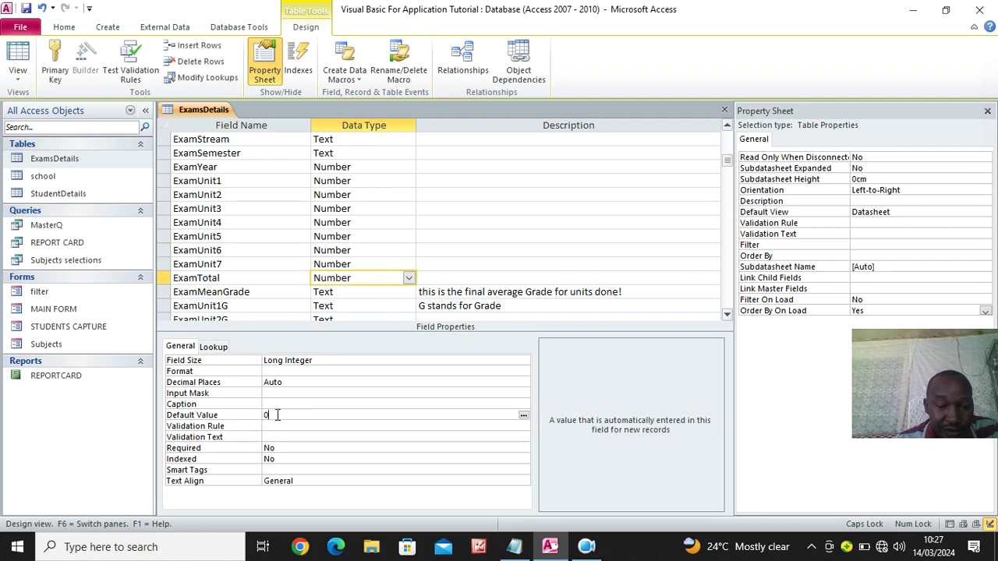
pyautogui.write('0')
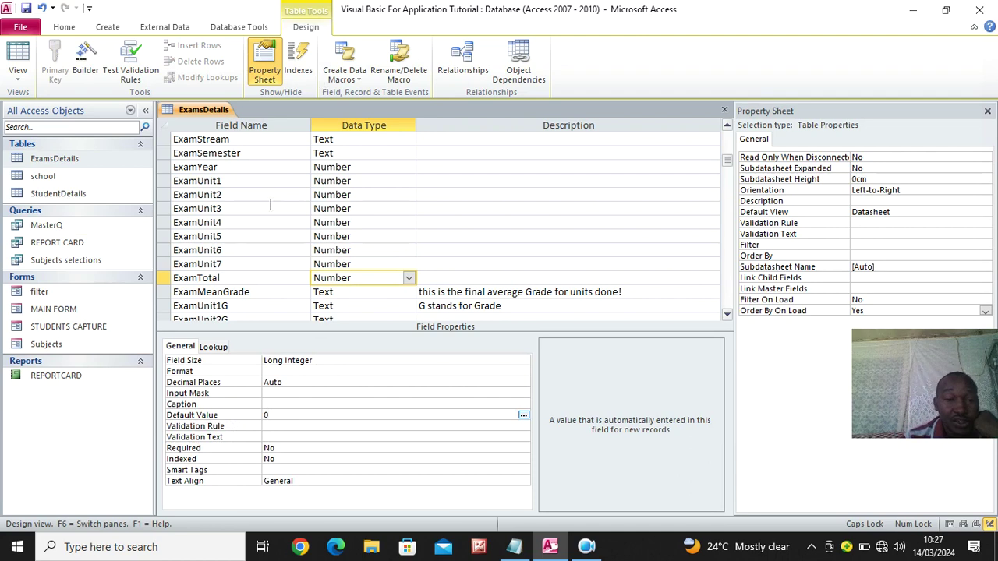
# Step: Save the ExamsDetails table design and close it
pyautogui.click(28, 11)
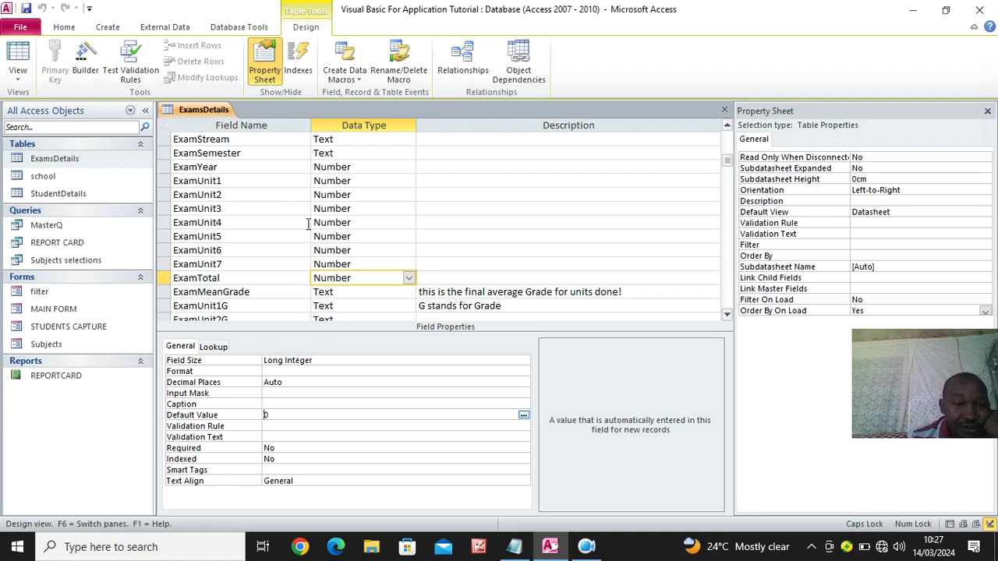
pyautogui.rightClick(201, 110)
pyautogui.click(259, 152)
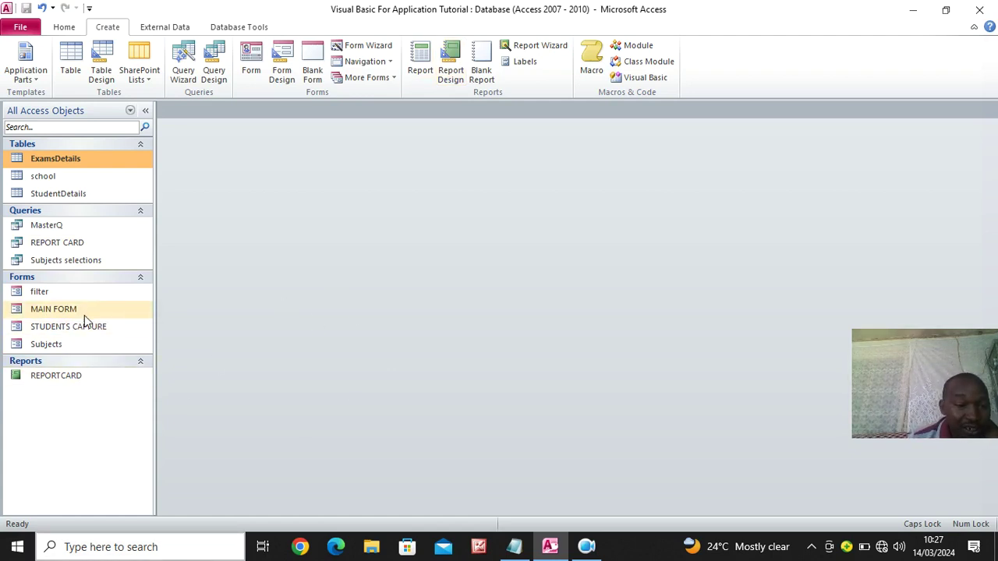
# Step: Duplicate the filter form as a new form named Report
pyautogui.rightClick(45, 291)
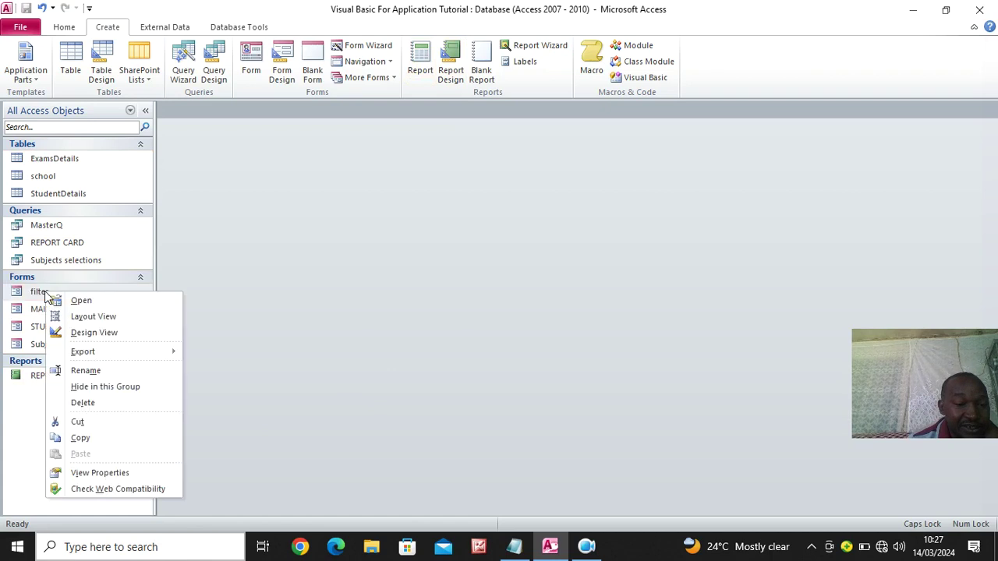
pyautogui.click(112, 441)
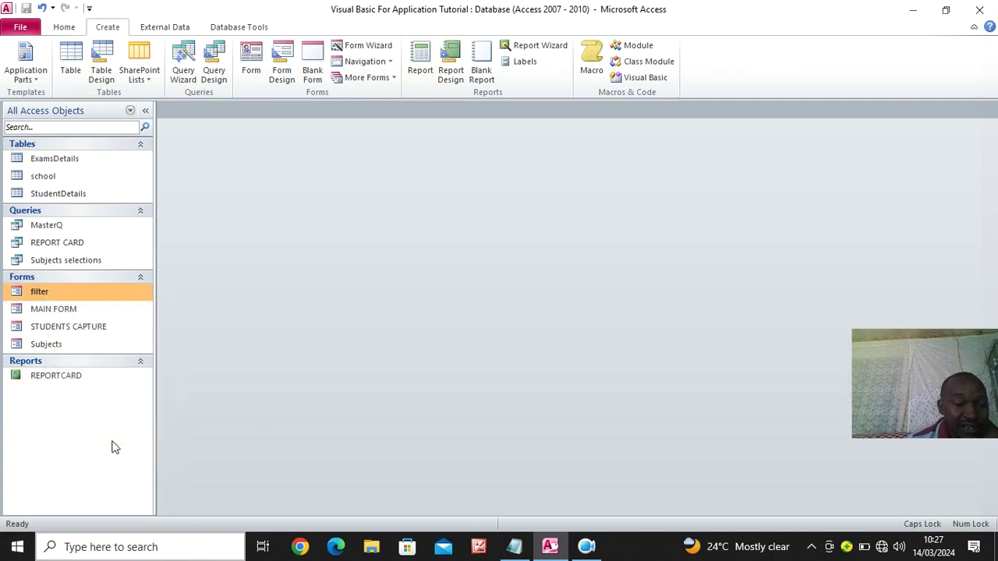
pyautogui.click(116, 327)
pyautogui.rightClick(116, 326)
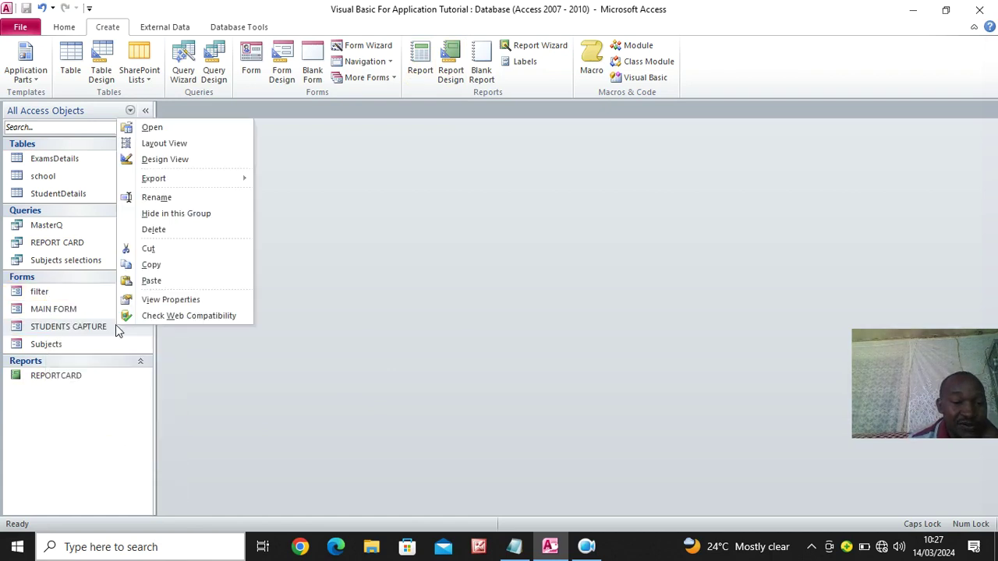
pyautogui.click(178, 277)
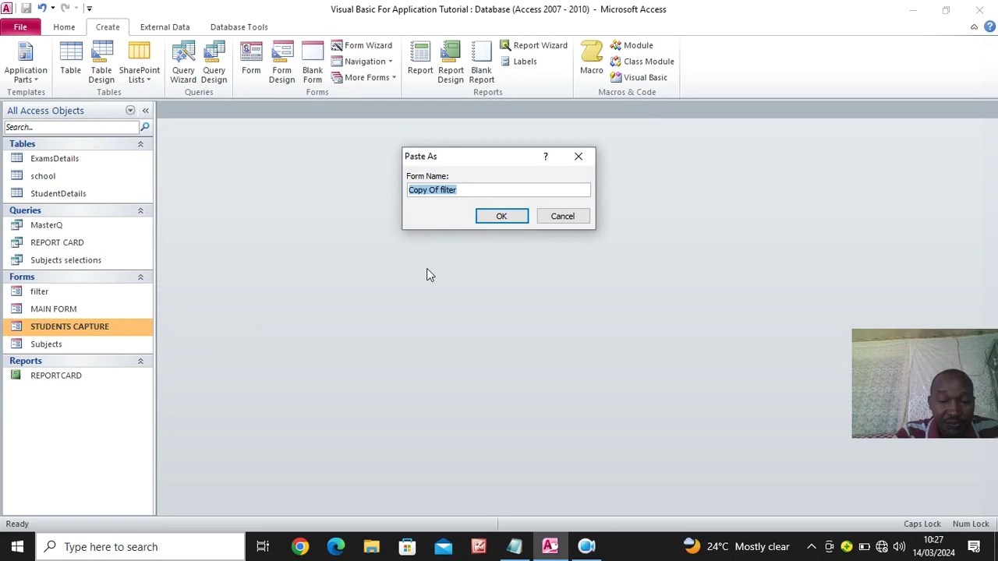
pyautogui.write('RE')
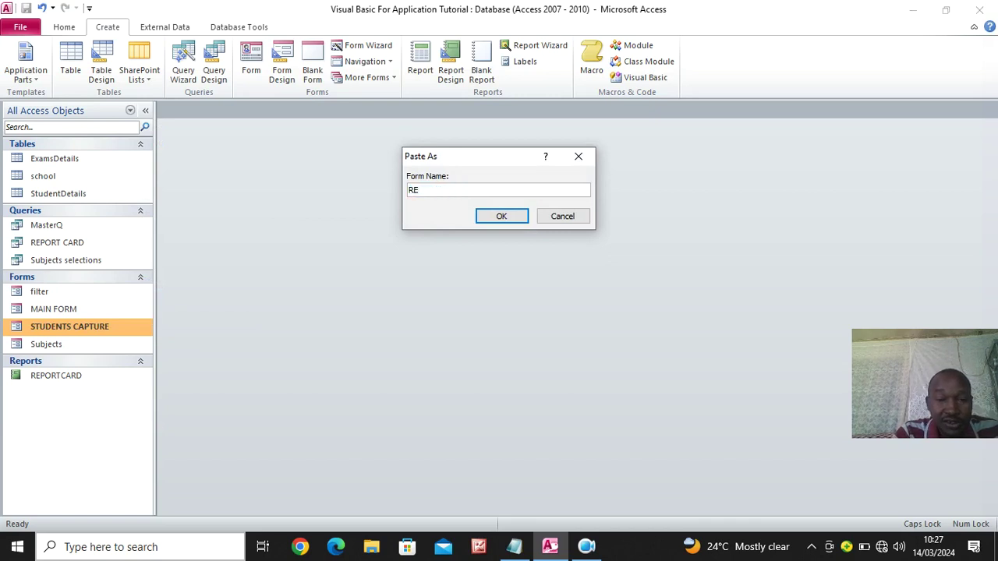
pyautogui.press('capslock')
pyautogui.write('eport')
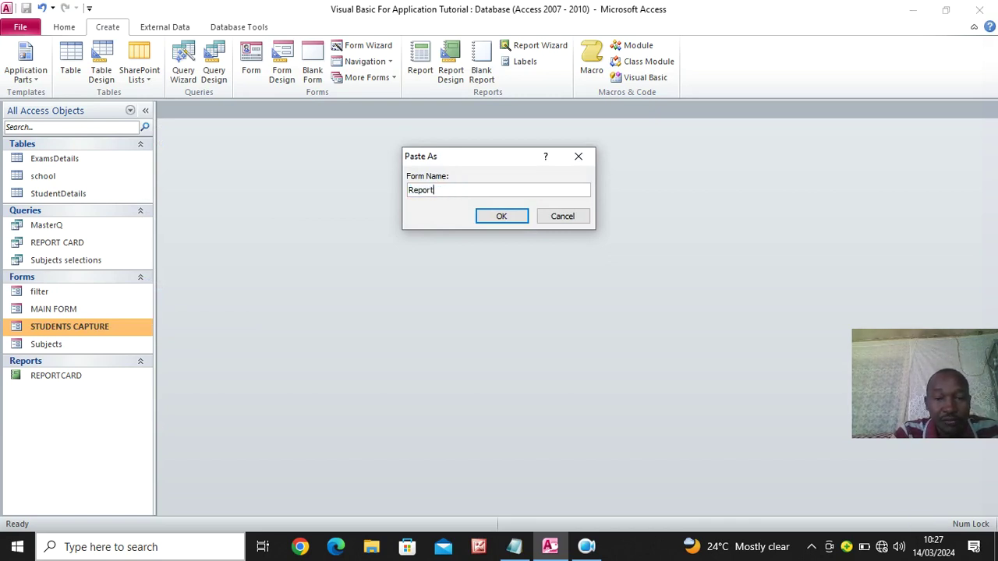
pyautogui.press('Return')
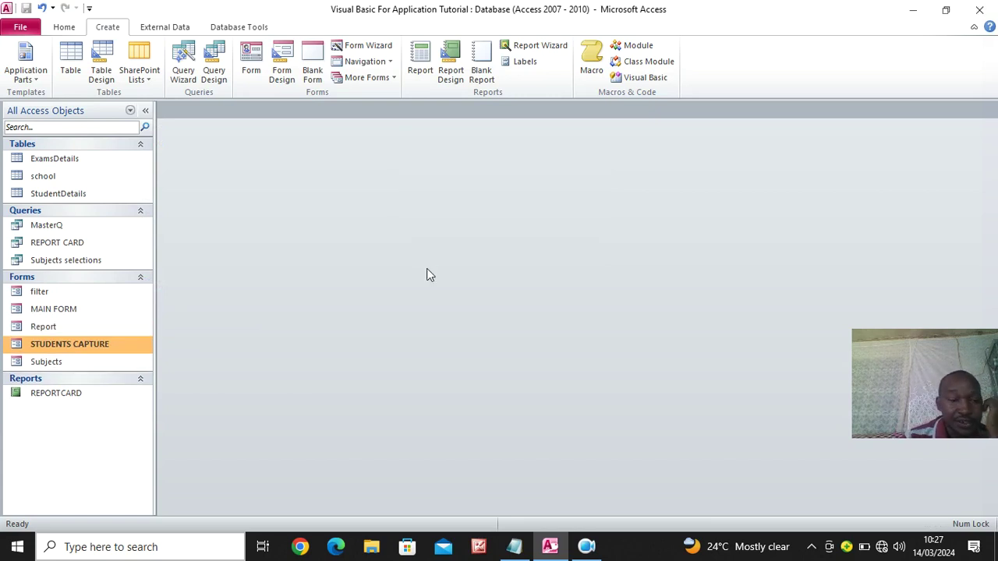
# Step: Open the REPORT CARD query's design and point the StudentClass criterion to the Report form instead of filter
pyautogui.click(71, 400)
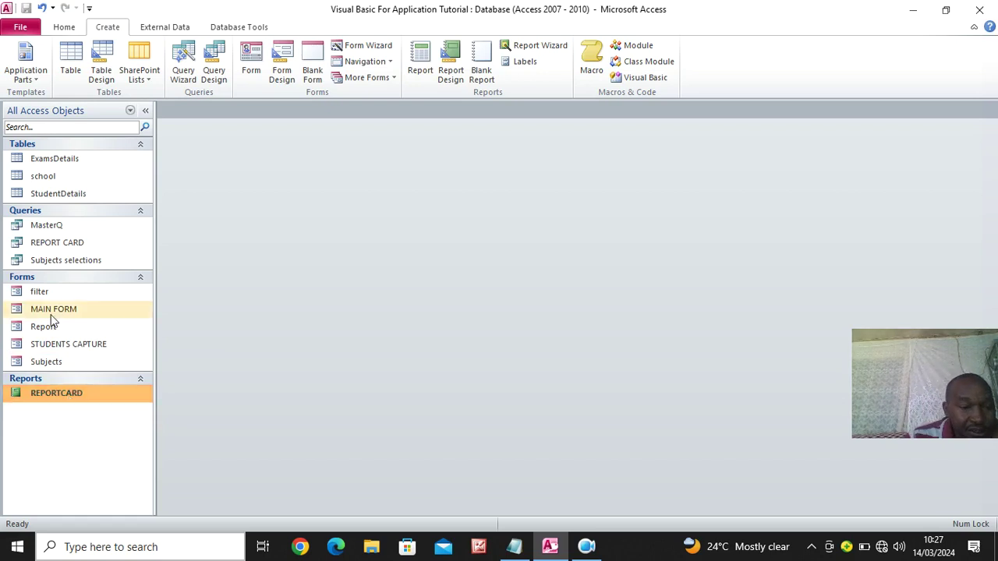
pyautogui.rightClick(71, 245)
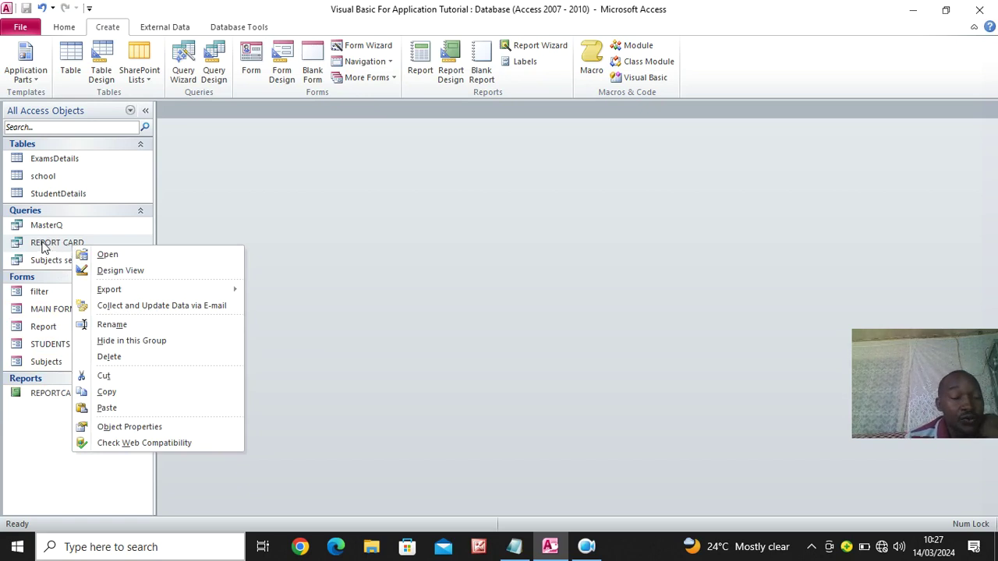
pyautogui.click(128, 272)
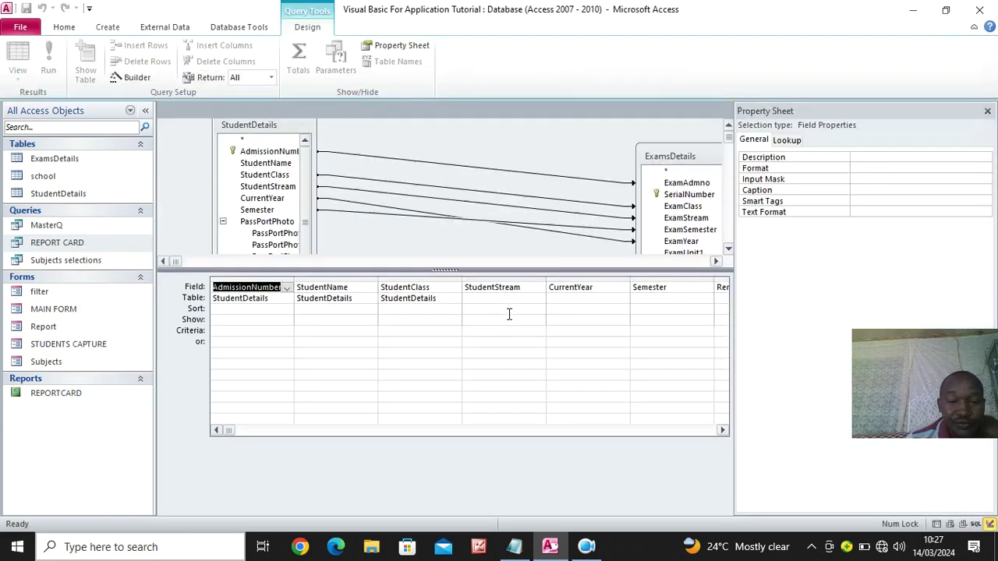
pyautogui.click(428, 330)
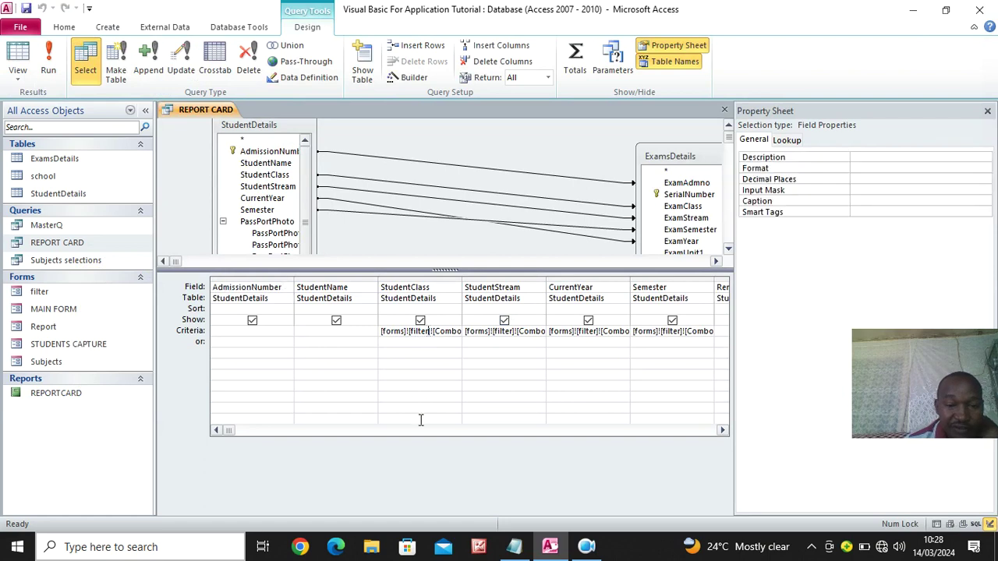
pyautogui.press('BackSpace')
pyautogui.press('BackSpace')
pyautogui.press('BackSpace')
pyautogui.press('BackSpace')
pyautogui.press('BackSpace')
pyautogui.press('BackSpace')
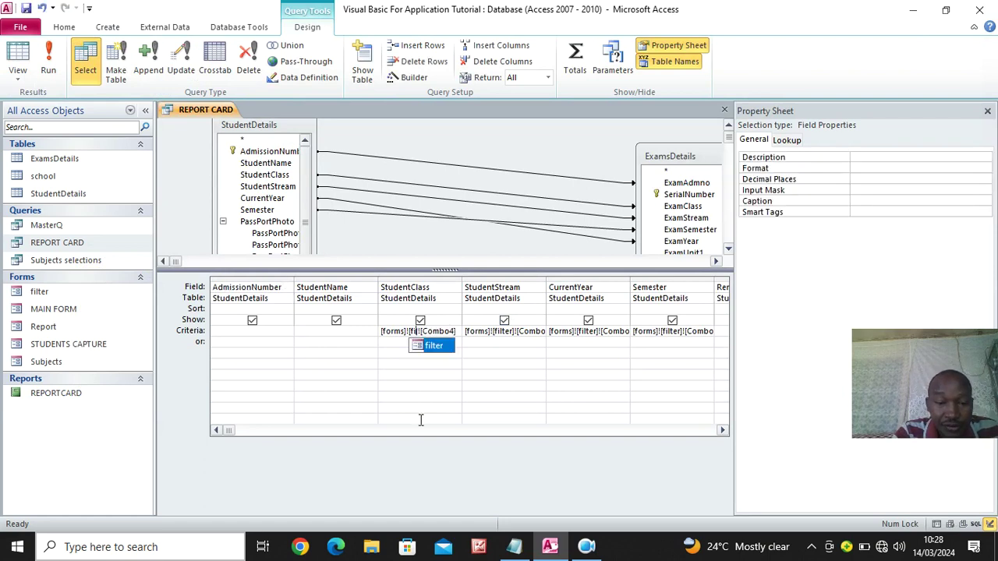
pyautogui.write('r')
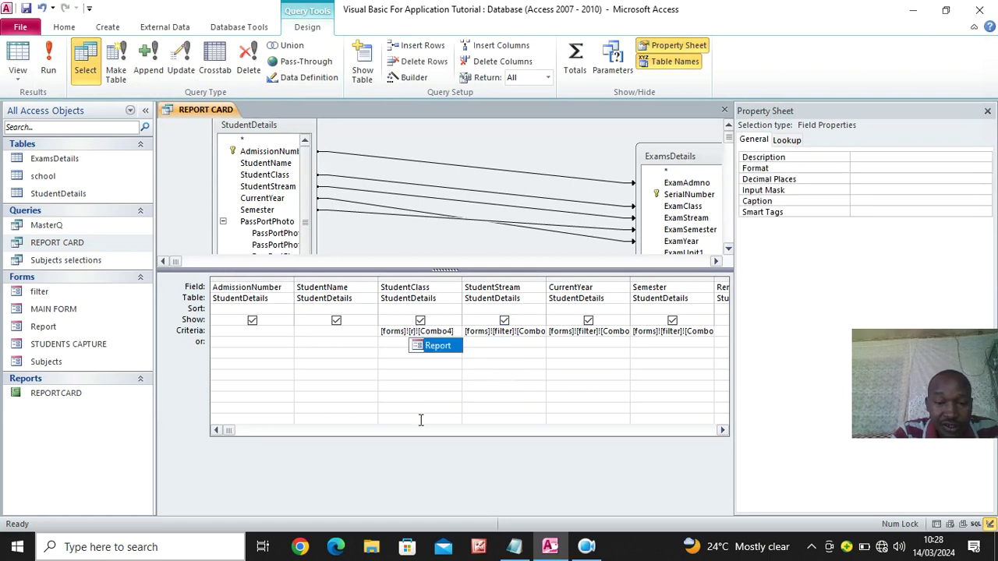
pyautogui.press('Tab')
# Step: Change the form reference in the StudentStream criterion to Report
pyautogui.click(510, 332)
pyautogui.press('BackSpace')
pyautogui.press('BackSpace')
pyautogui.press('BackSpace')
pyautogui.press('BackSpace')
pyautogui.press('BackSpace')
pyautogui.press('BackSpace')
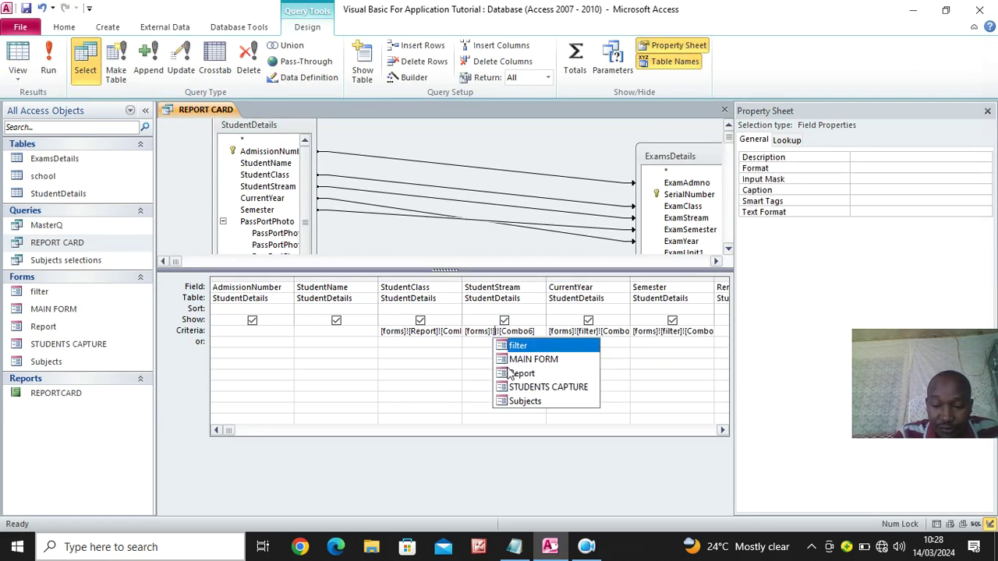
pyautogui.click(515, 372)
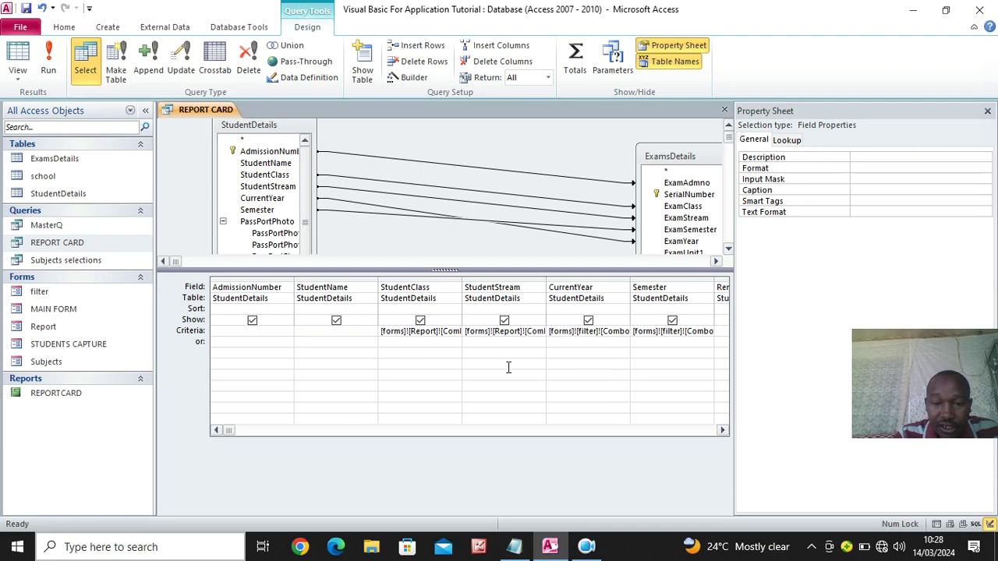
# Step: Hide the property sheet and change the form reference in the CurrentYear criterion to Report
pyautogui.click(987, 111)
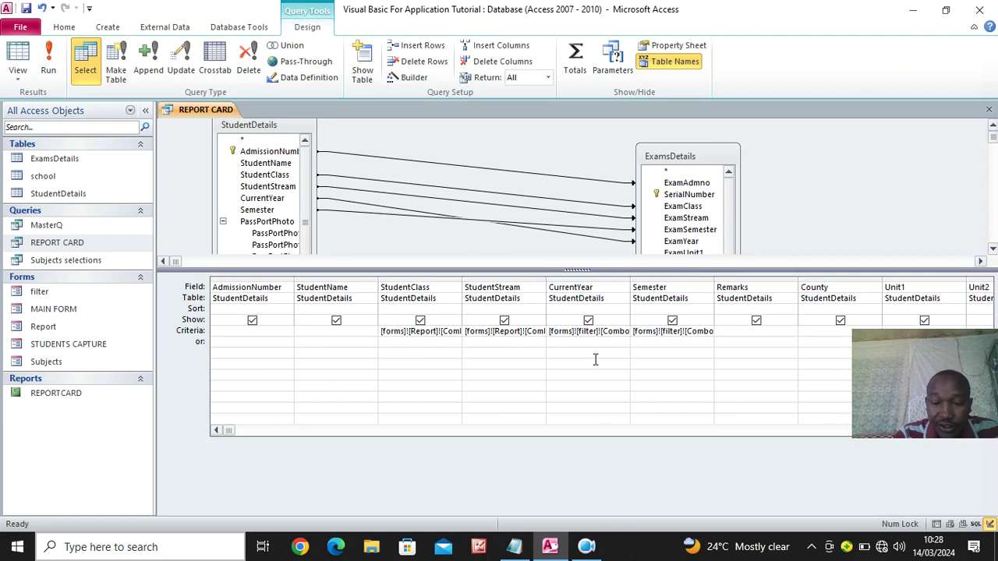
pyautogui.press('BackSpace')
pyautogui.press('BackSpace')
pyautogui.press('BackSpace')
pyautogui.press('BackSpace')
pyautogui.press('BackSpace')
pyautogui.press('BackSpace')
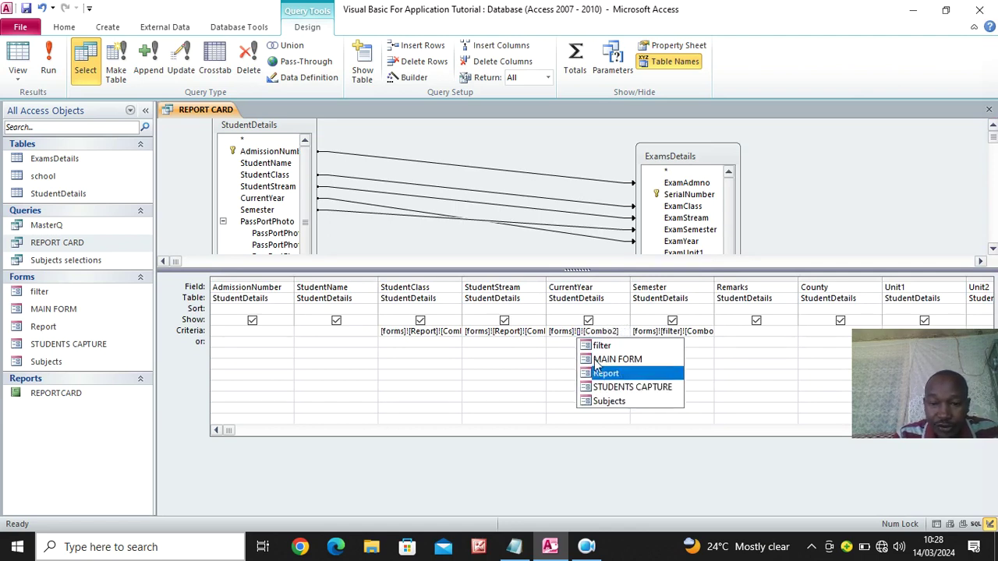
pyautogui.click(604, 373)
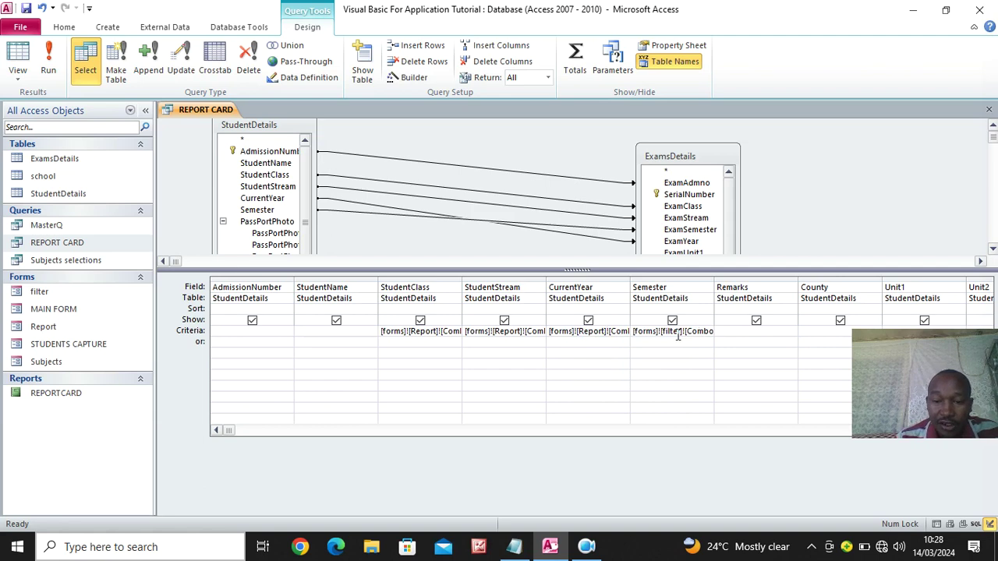
# Step: Change the form reference in the Semester criterion to Report
pyautogui.press('BackSpace')
pyautogui.press('BackSpace')
pyautogui.press('BackSpace')
pyautogui.press('BackSpace')
pyautogui.press('BackSpace')
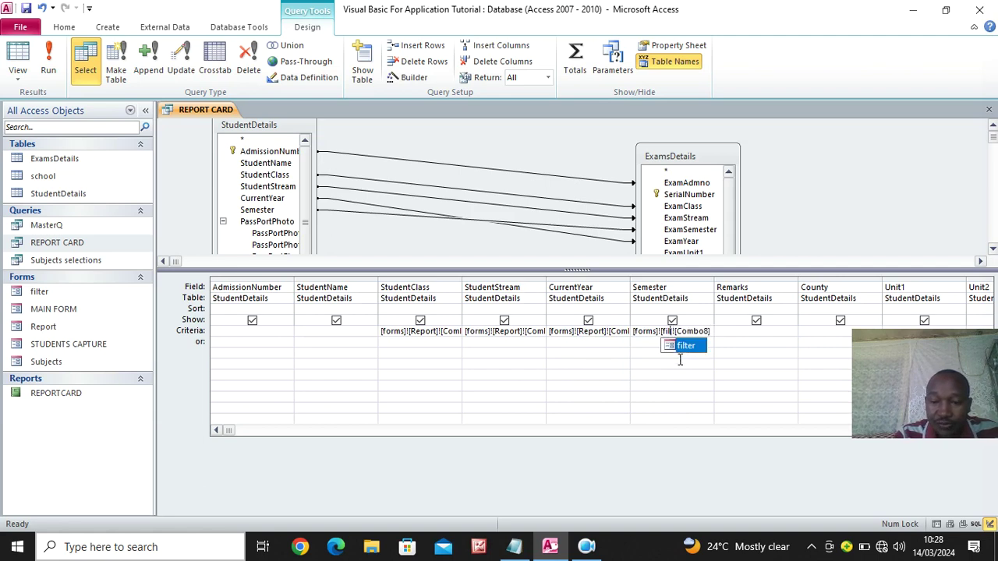
pyautogui.press('BackSpace')
pyautogui.press('BackSpace')
pyautogui.write('r')
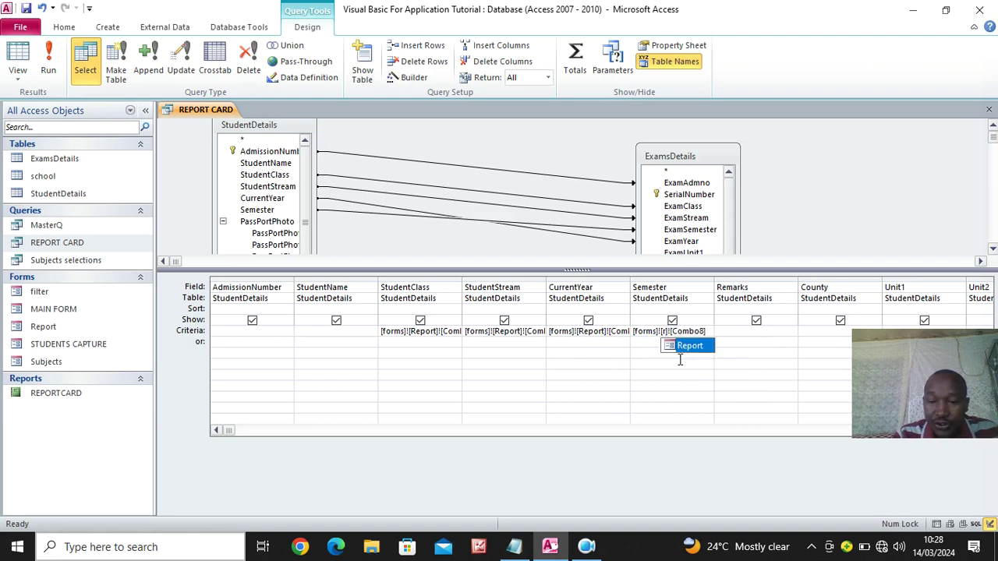
pyautogui.press('Tab')
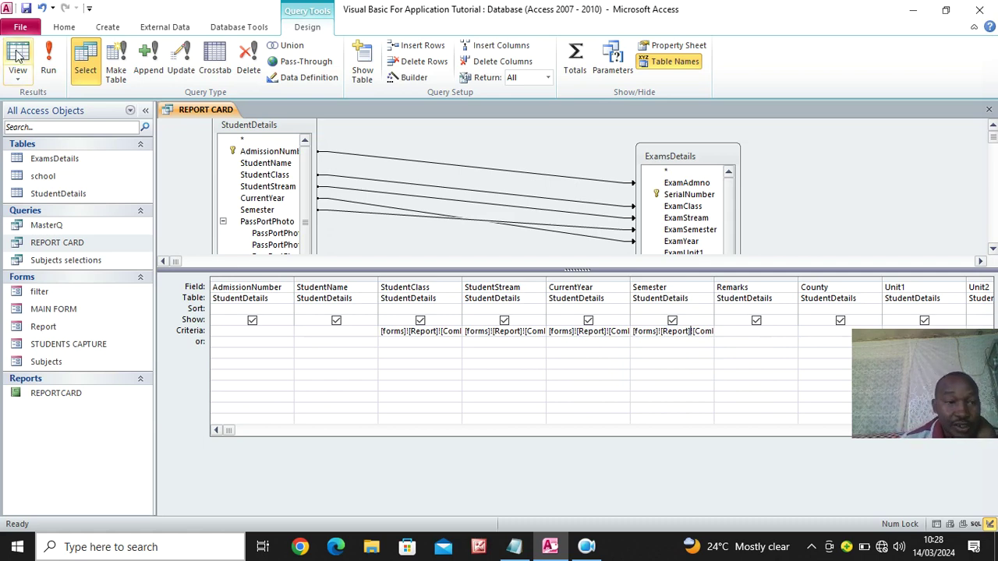
# Step: Close the REPORT CARD query design
pyautogui.click(43, 329)
pyautogui.click(187, 107)
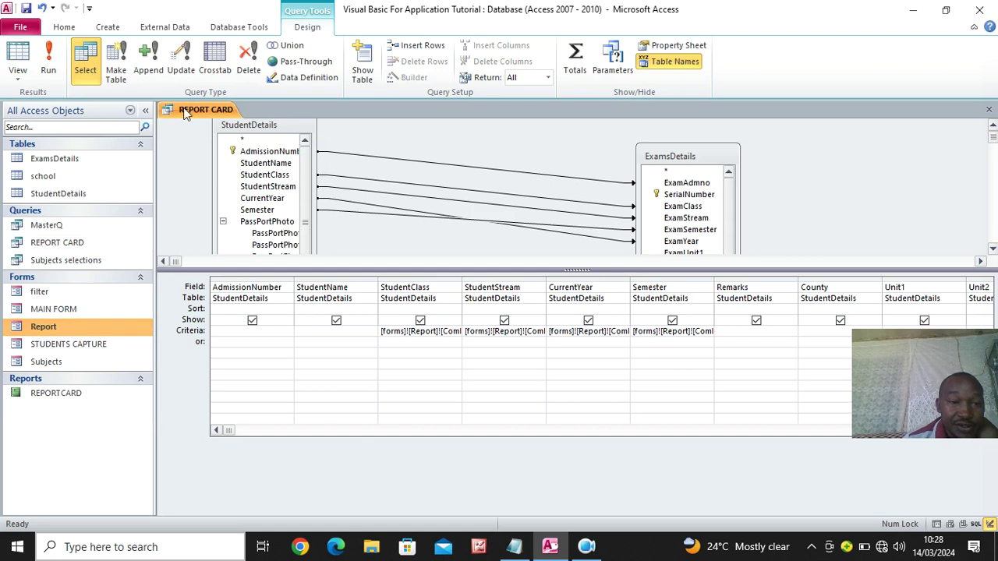
pyautogui.rightClick(187, 113)
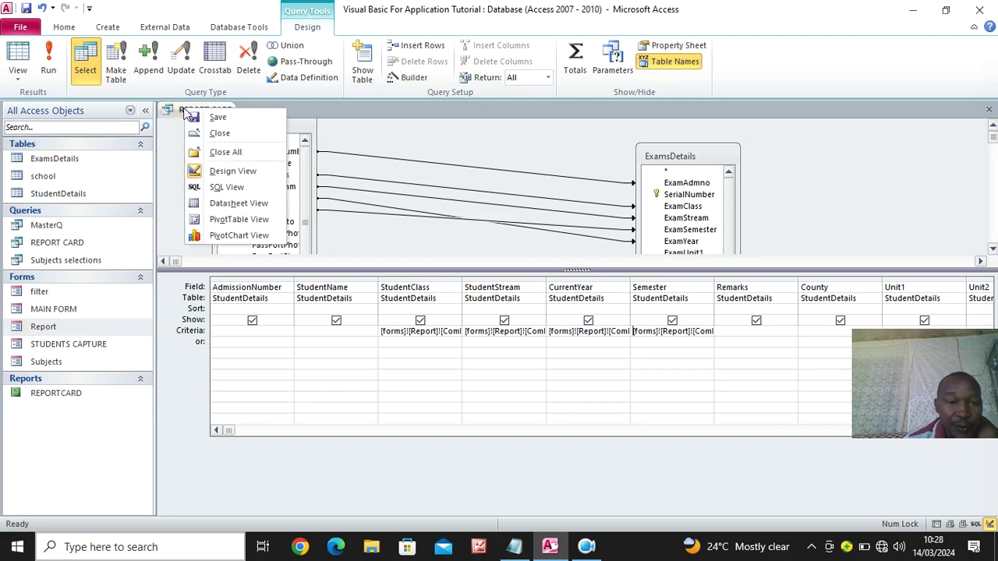
pyautogui.click(233, 136)
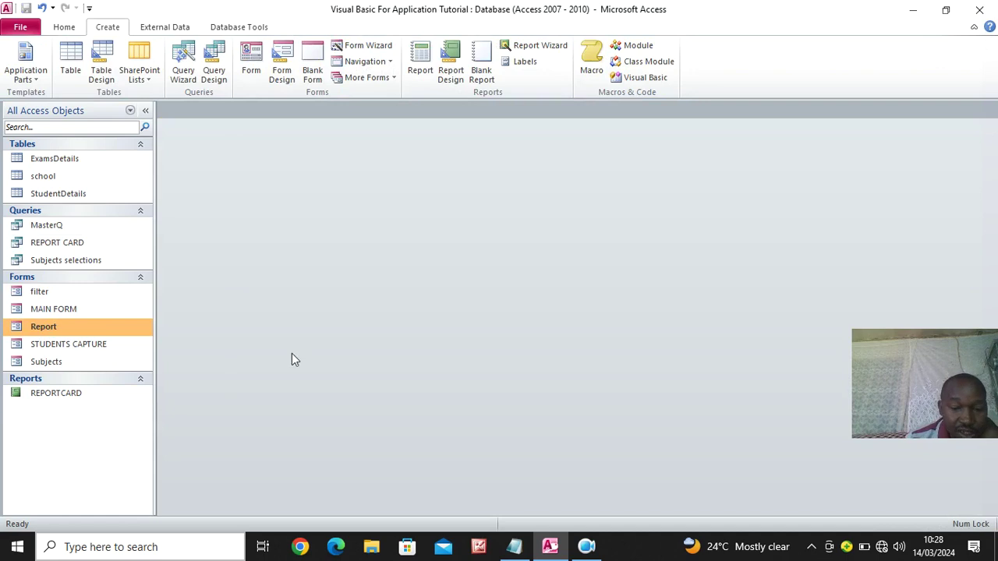
# Step: Open the Report form and switch it to Design View
pyautogui.click(55, 330)
pyautogui.doubleClick(57, 330)
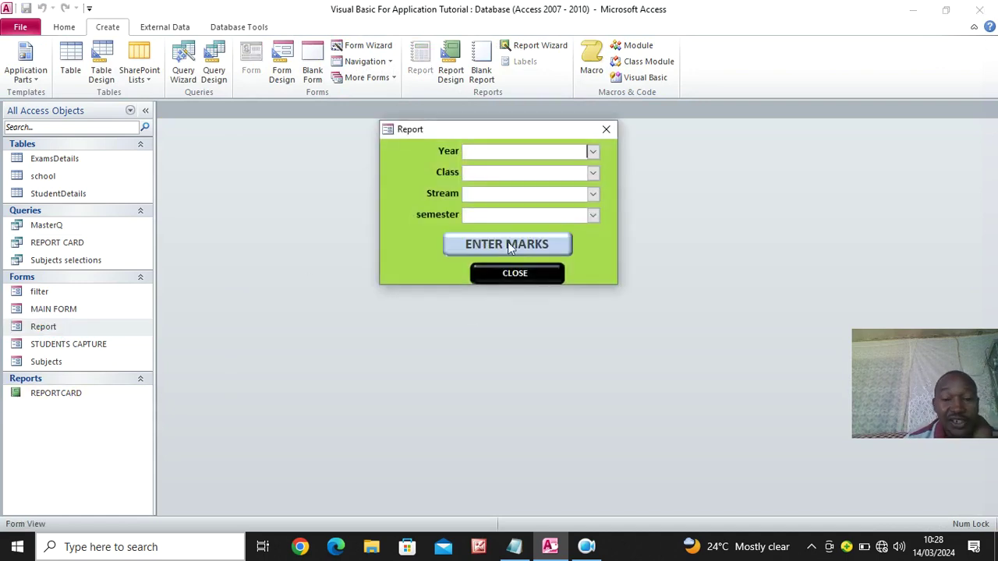
pyautogui.rightClick(419, 151)
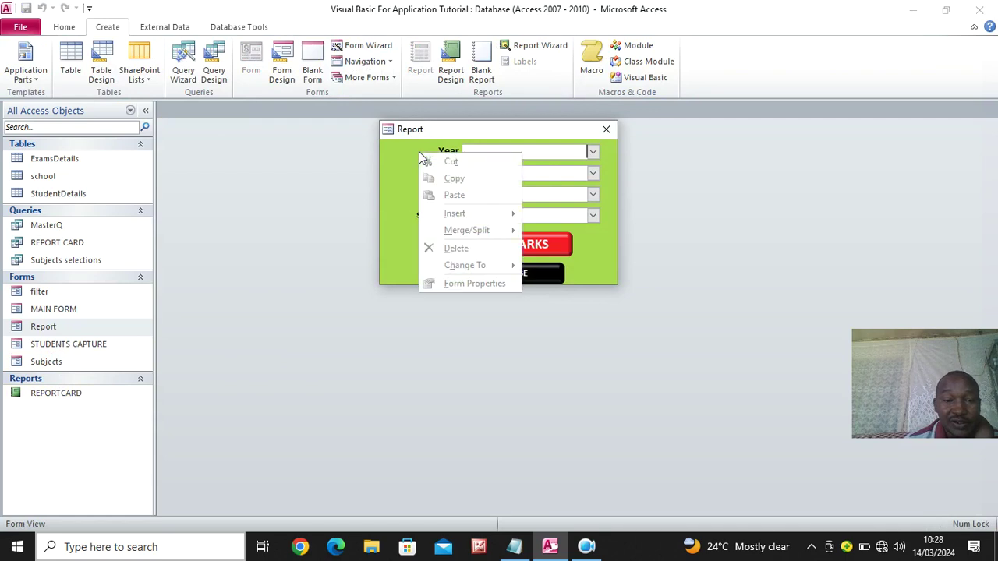
pyautogui.rightClick(452, 127)
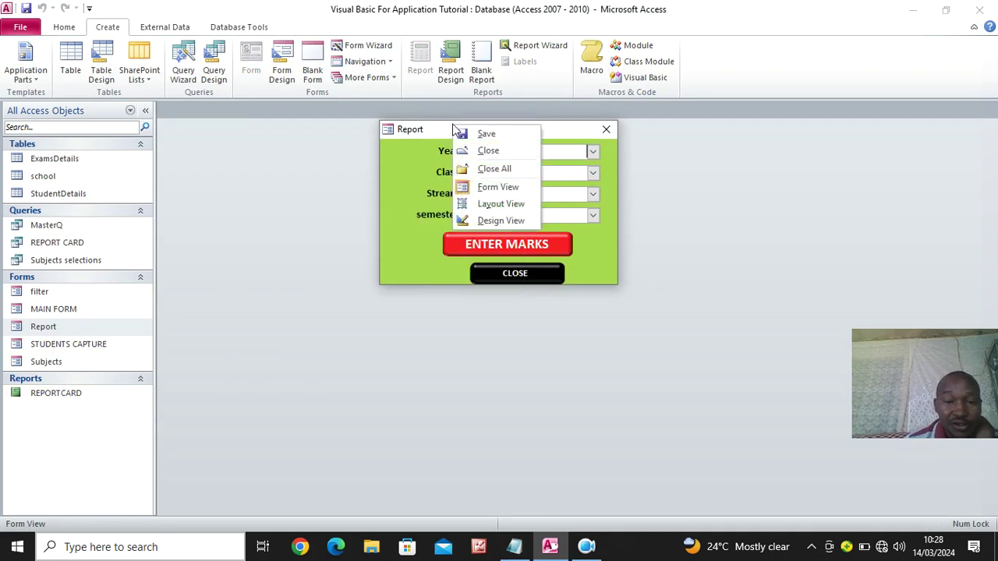
pyautogui.click(515, 220)
# Step: Change the caption of the ENTER MARKS button to VIEW REPORT CARD
pyautogui.click(322, 269)
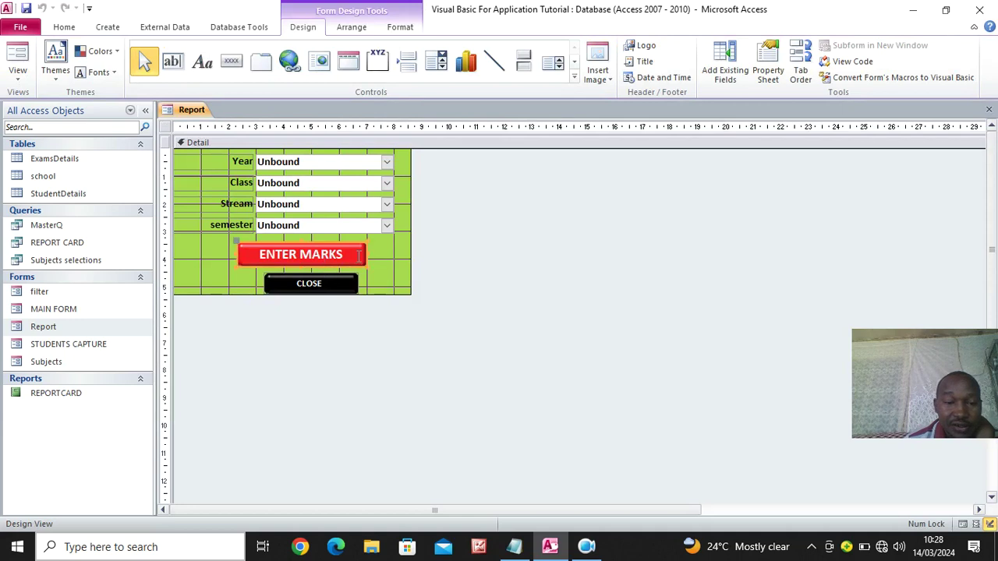
pyautogui.moveTo(343, 254); pyautogui.dragTo(262, 251)
pyautogui.write('r')
pyautogui.press('BackSpace')
pyautogui.press('capslock')
pyautogui.write('VI')
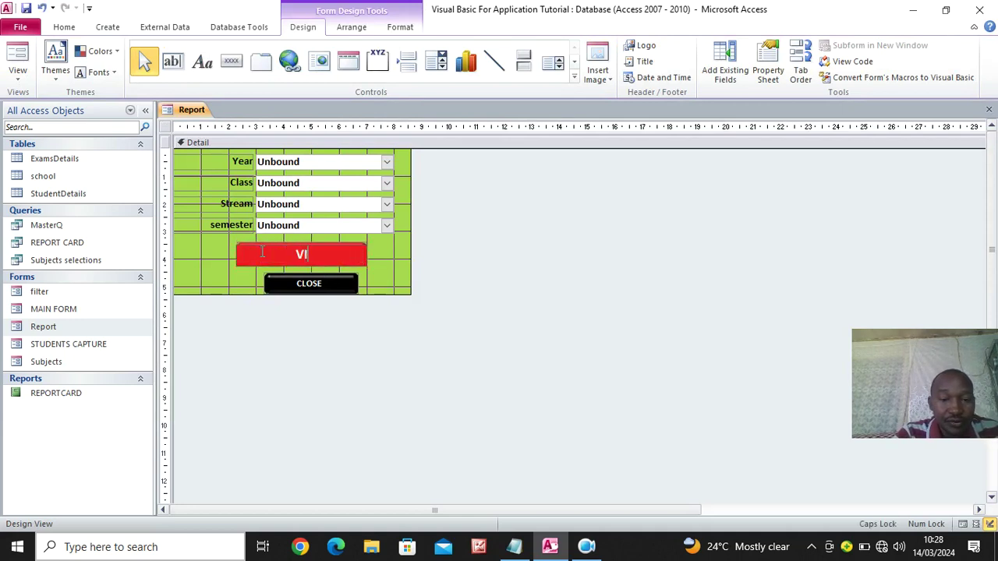
pyautogui.write('EW REPORT CARD')
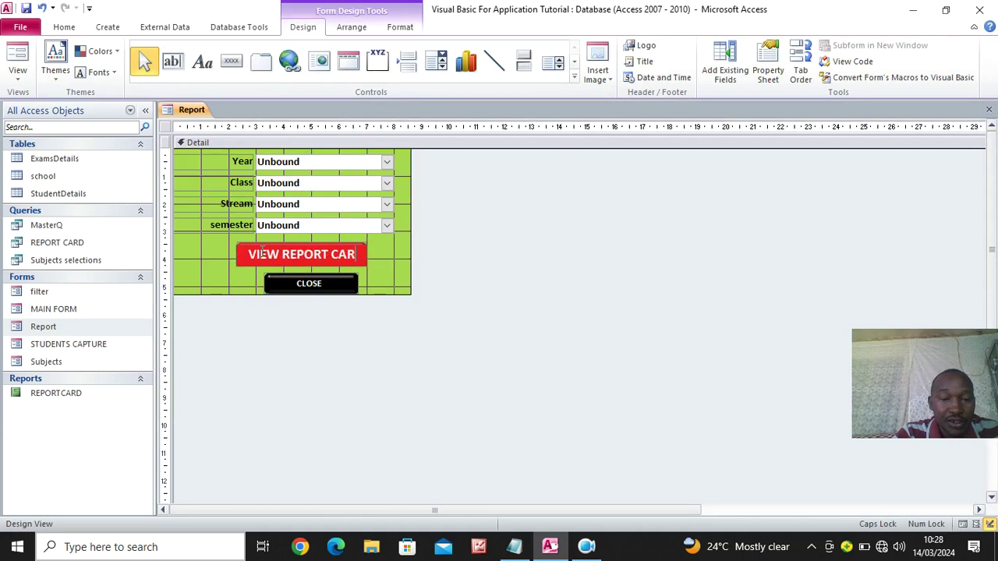
pyautogui.click(500, 261)
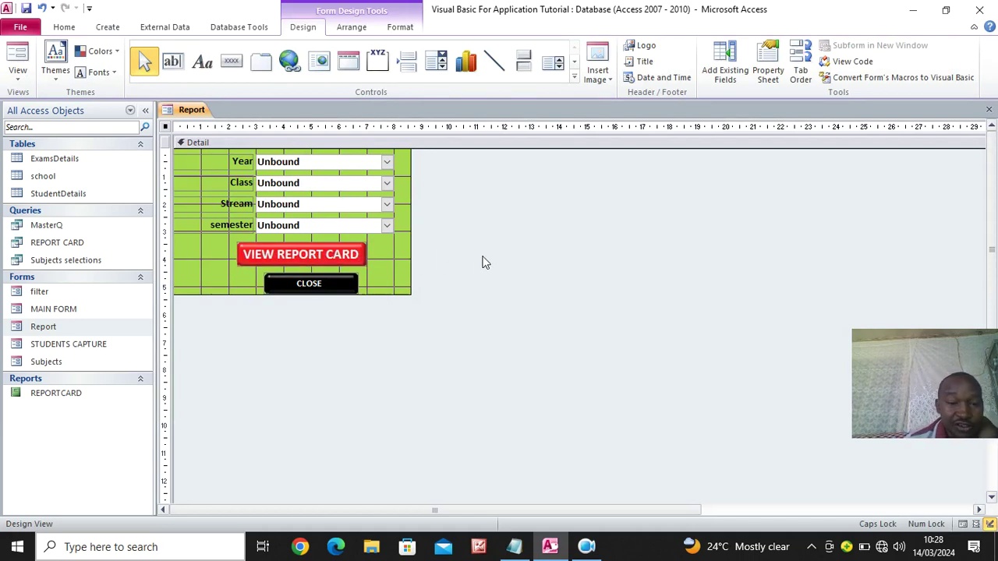
# Step: Fill the Report form's Detail section background with a medium aqua blue
pyautogui.rightClick(393, 251)
pyautogui.moveTo(493, 313)
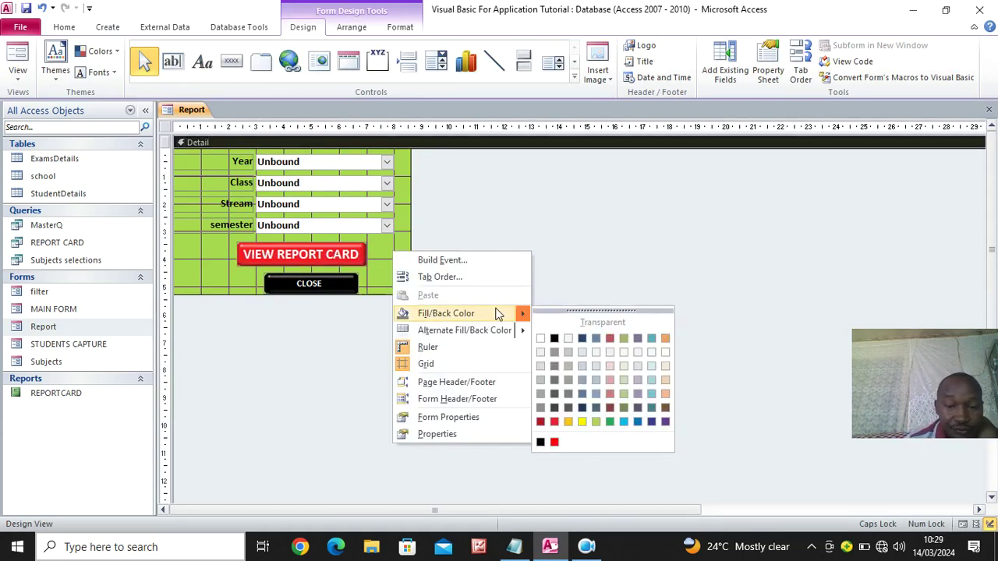
pyautogui.click(650, 396)
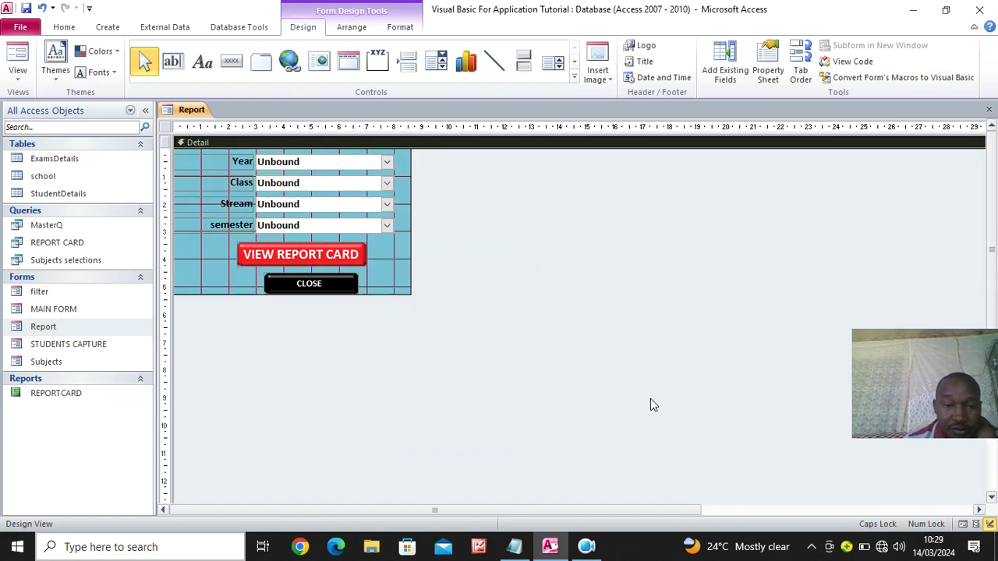
# Step: Fill the VIEW REPORT CARD button with black, then save and close the Report form
pyautogui.click(314, 266)
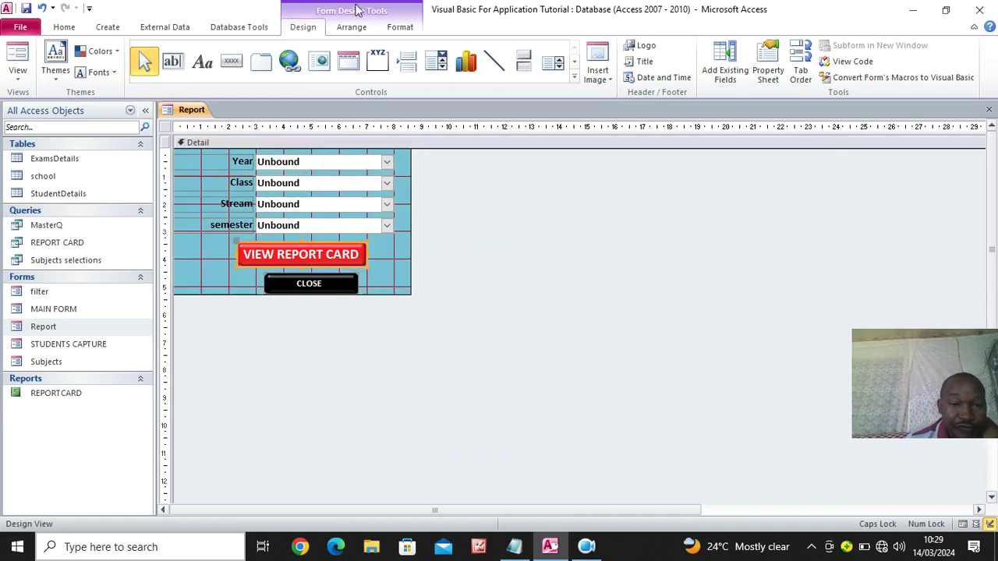
pyautogui.click(400, 26)
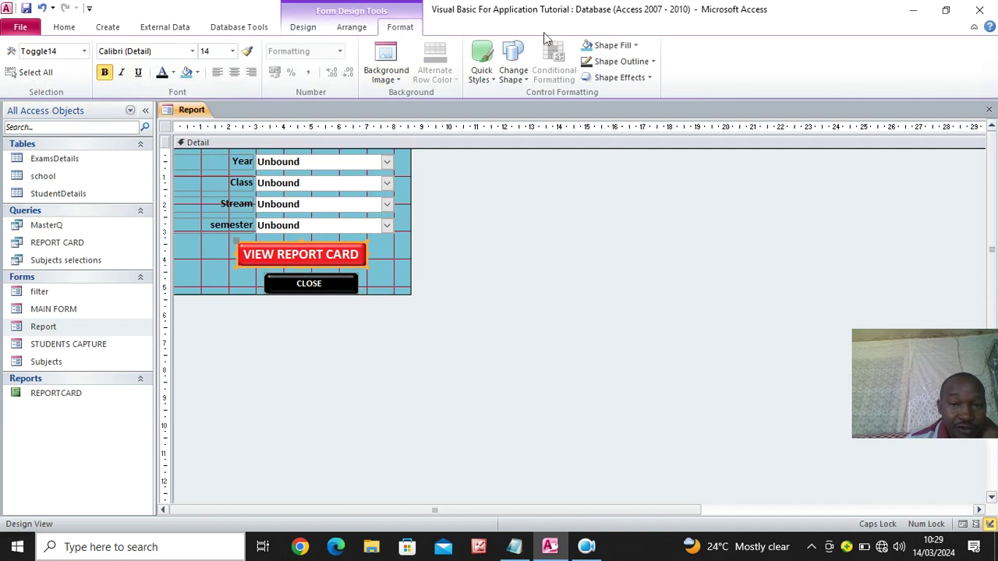
pyautogui.click(612, 45)
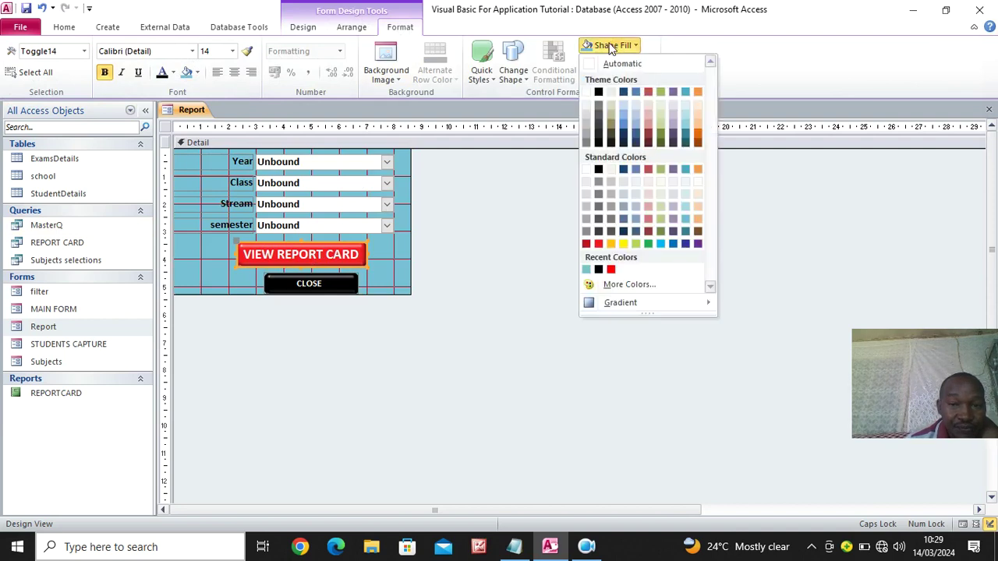
pyautogui.click(597, 269)
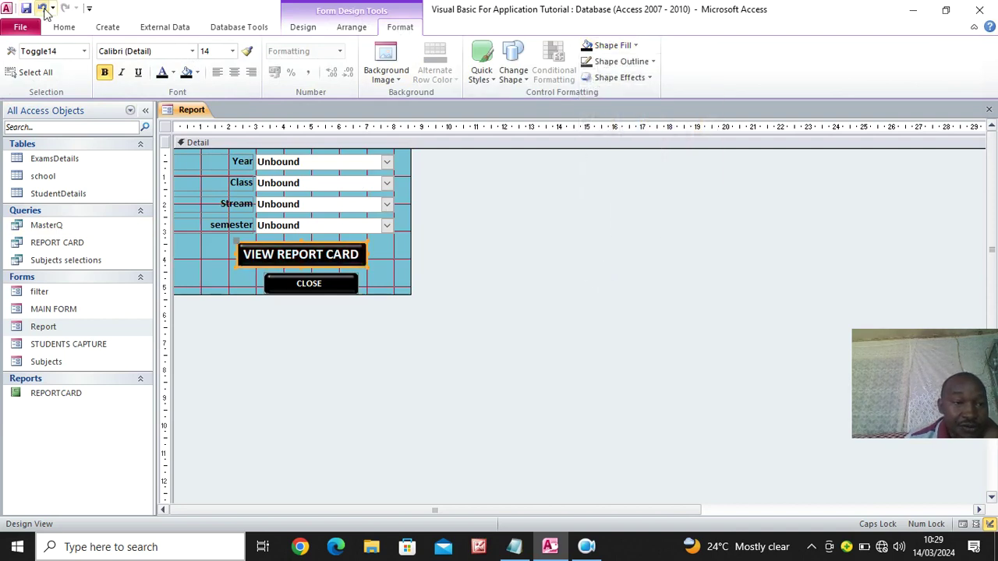
pyautogui.click(988, 109)
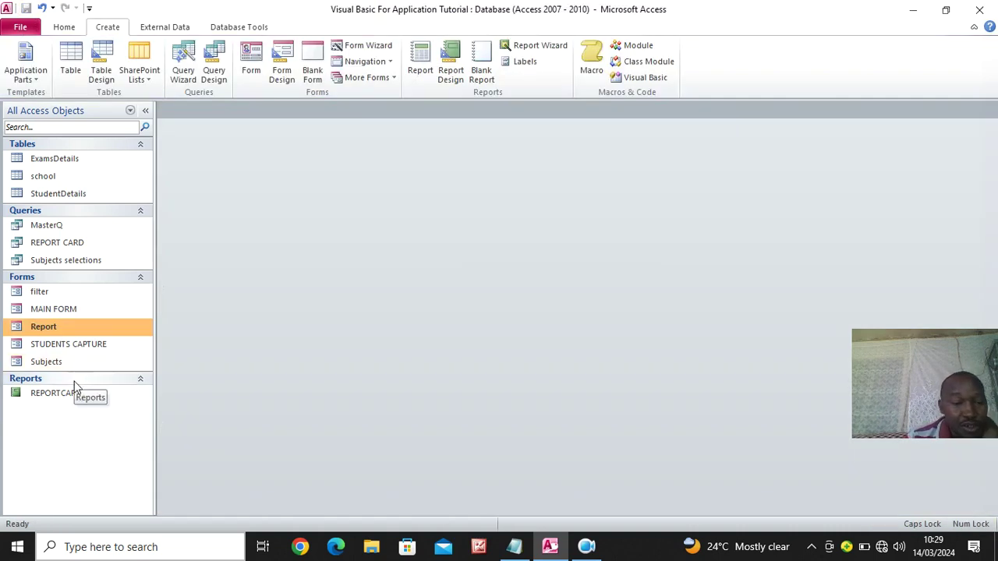
# Step: Reopen the Report form in Design View and open the On Click event procedure of the VIEW REPORT CARD button
pyautogui.click(57, 393)
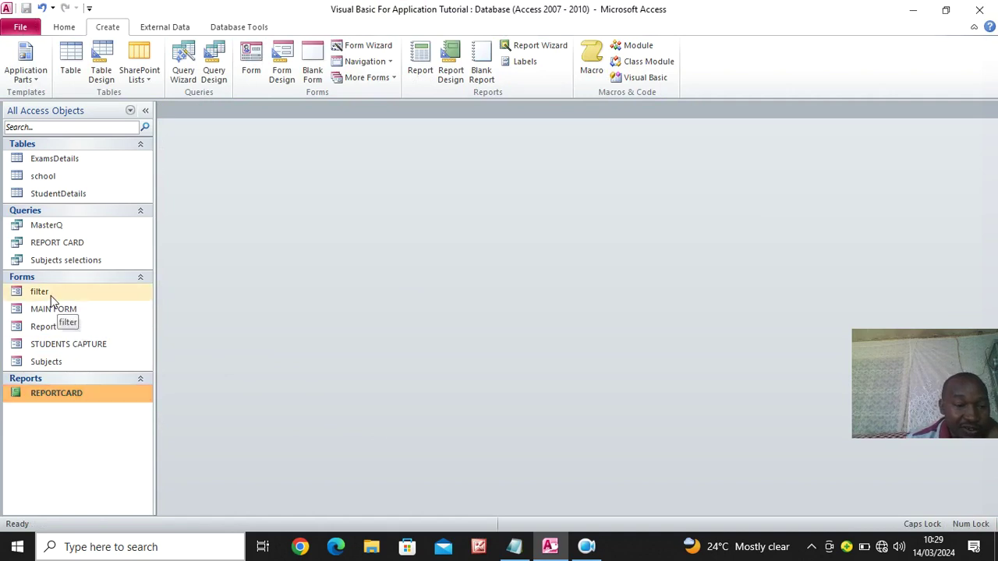
pyautogui.rightClick(45, 326)
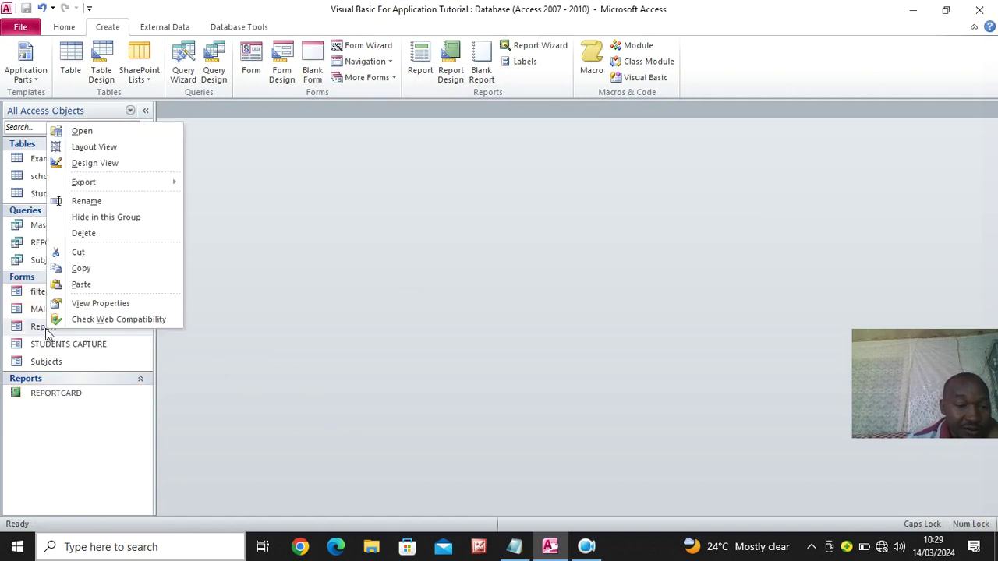
pyautogui.click(94, 163)
pyautogui.click(321, 257)
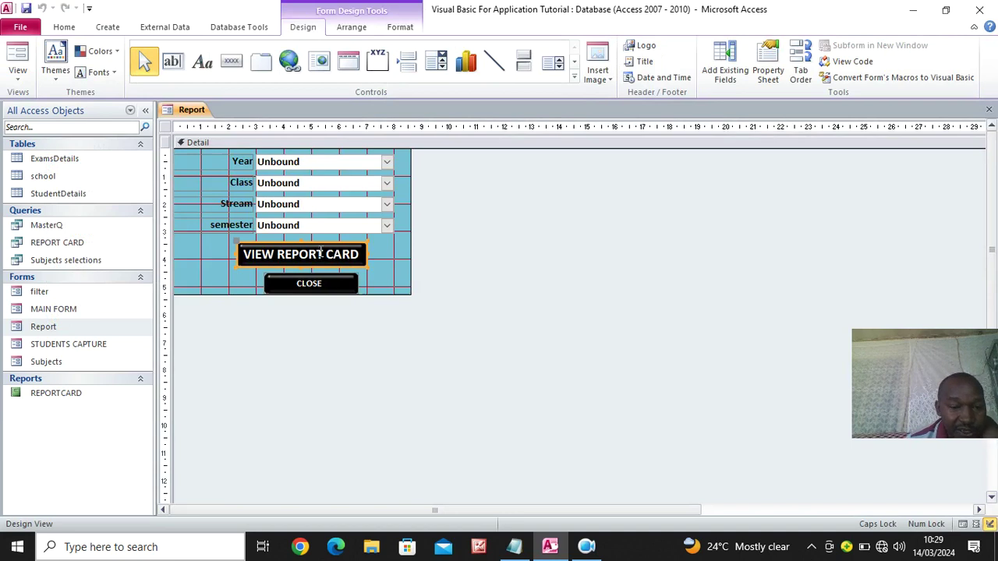
pyautogui.click(770, 62)
pyautogui.click(816, 162)
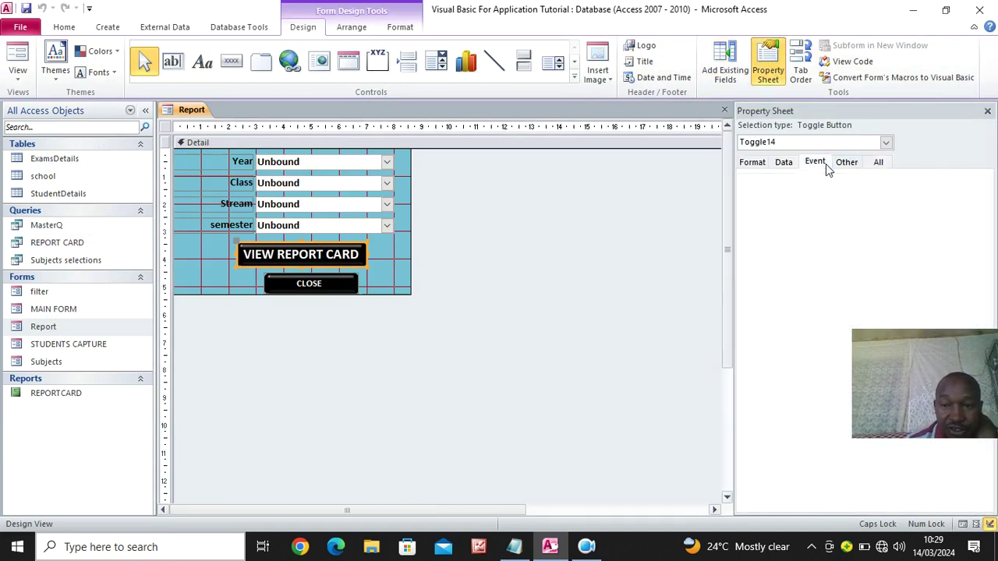
pyautogui.click(987, 180)
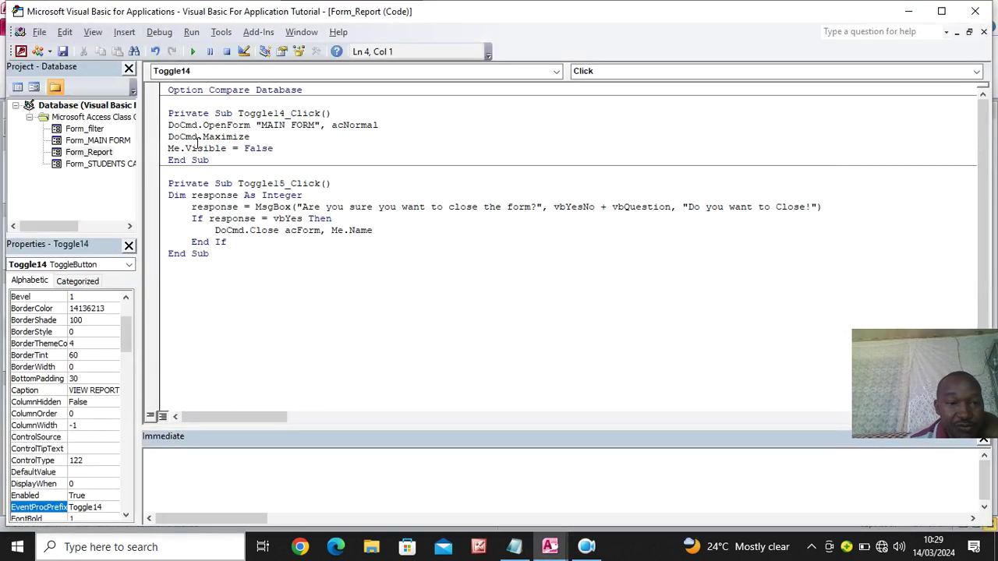
# Step: Replace the OpenForm call for MAIN FORM in Toggle14_Click with DoCmd.OpenReport "REPORTCARD"
pyautogui.moveTo(384, 127); pyautogui.dragTo(201, 129)
pyautogui.write('.')
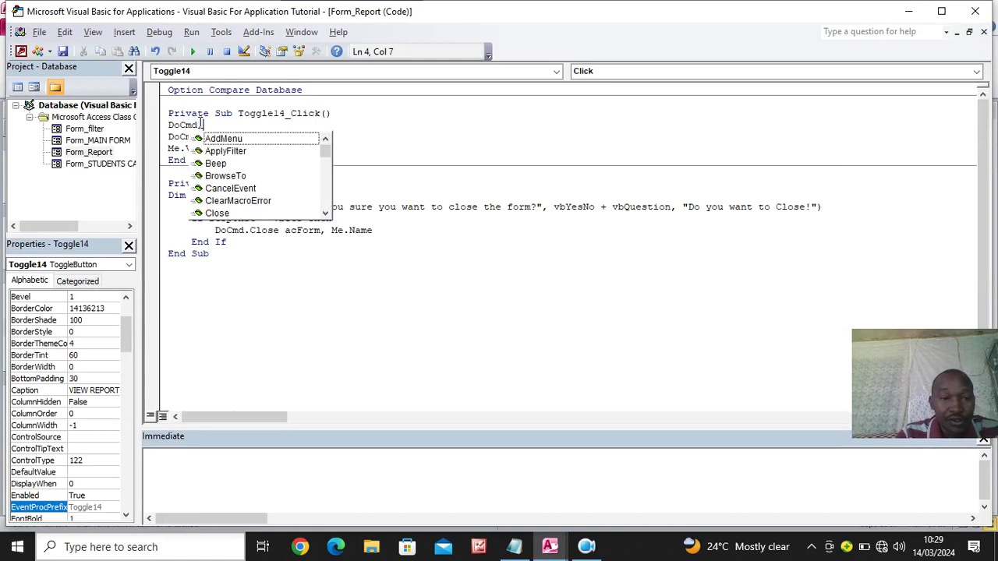
pyautogui.write('OPE')
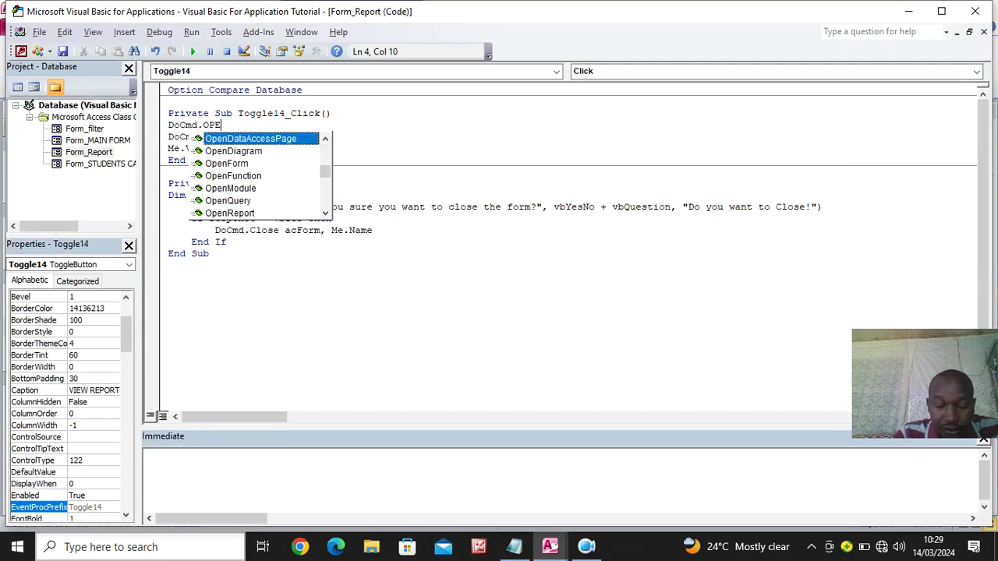
pyautogui.press('Down')
pyautogui.press('Down')
pyautogui.press('Down')
pyautogui.press('Down')
pyautogui.press('Down')
pyautogui.press('Down')
pyautogui.press('Tab')
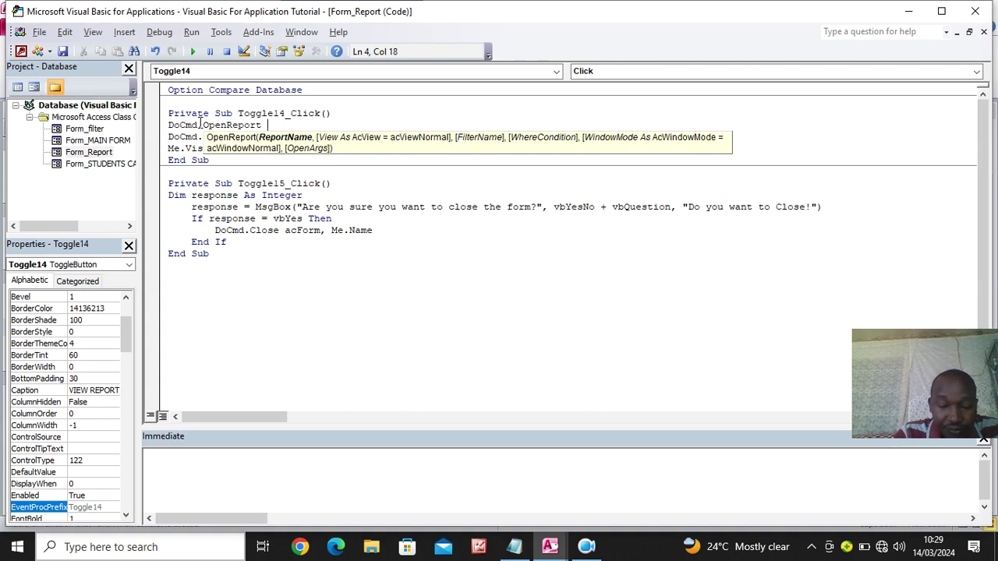
pyautogui.write('""')
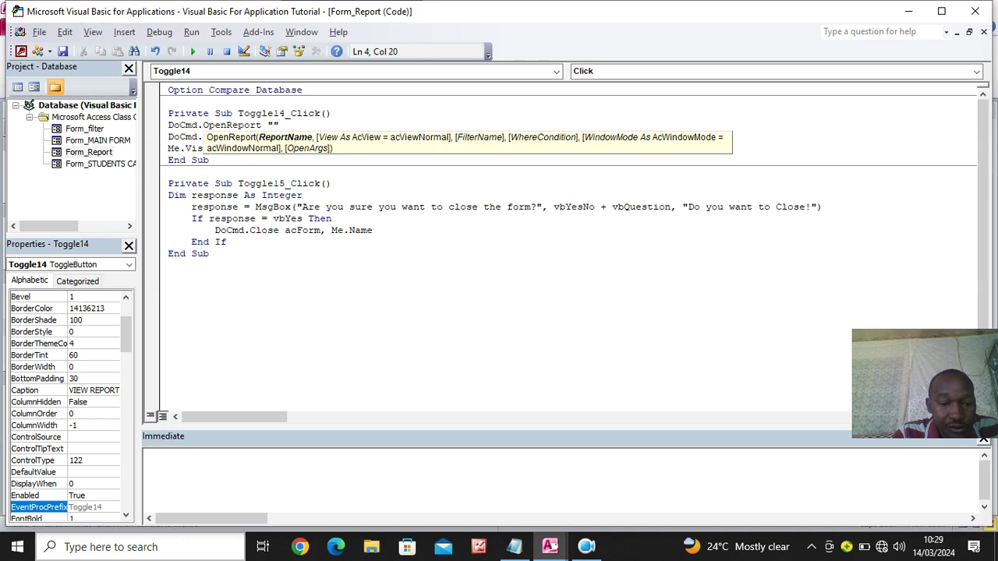
pyautogui.write('REPORTCARD')
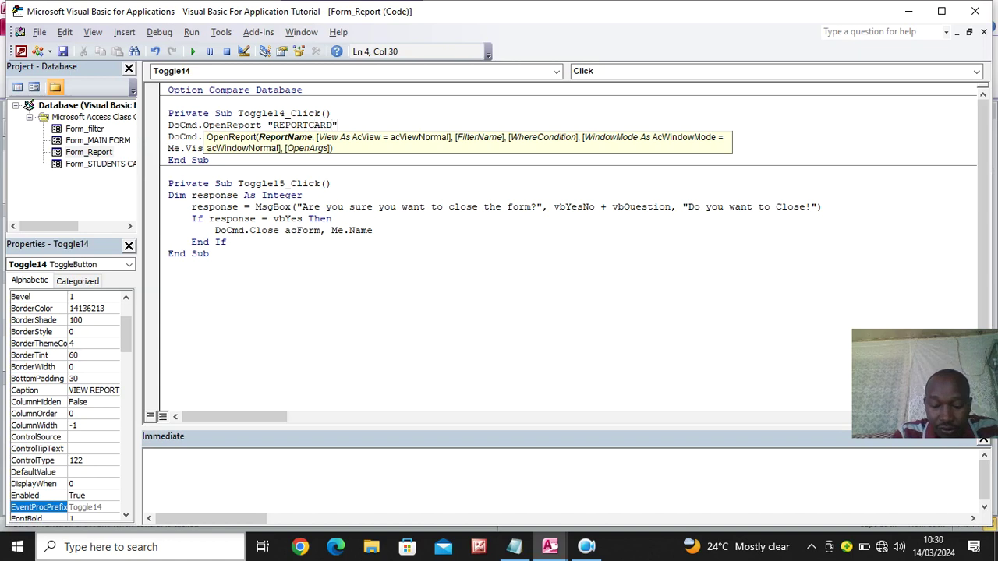
# Step: Add acViewPreview as the view argument of the OpenReport statement and close the code editor
pyautogui.write(',')
pyautogui.press('Down')
pyautogui.press('Down')
pyautogui.press('Down')
pyautogui.press('Down')
pyautogui.press('Down')
pyautogui.press('Down')
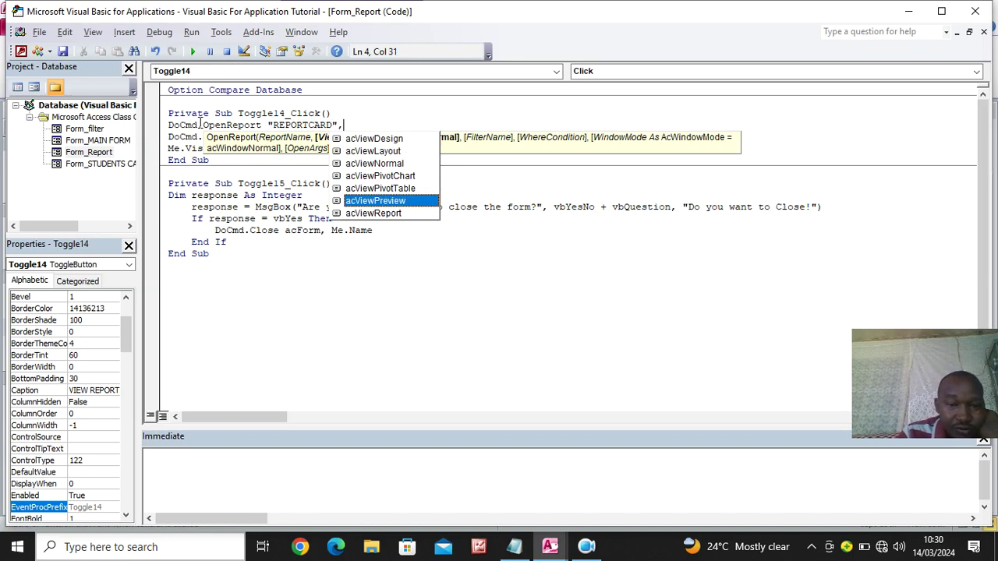
pyautogui.press('Tab')
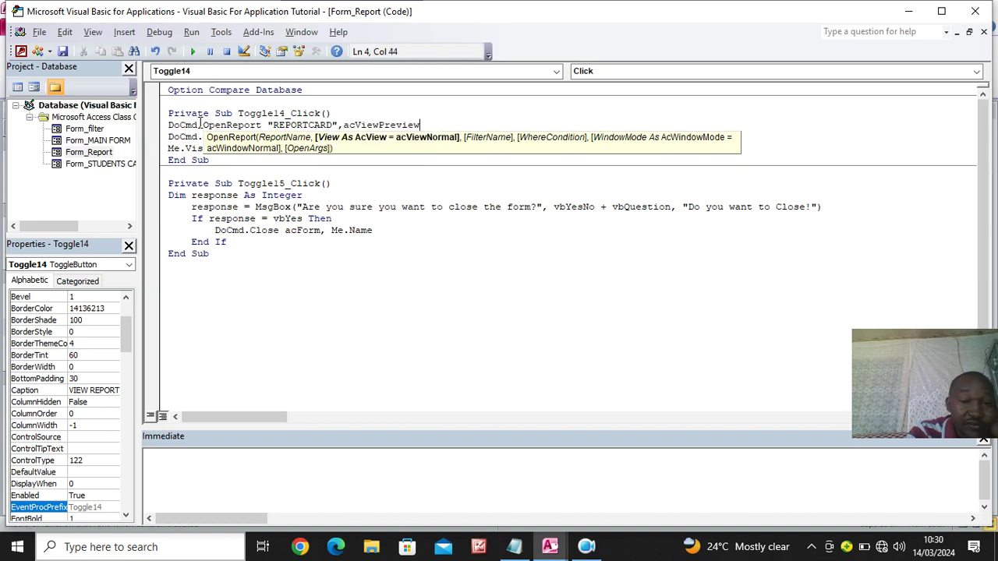
pyautogui.click(294, 283)
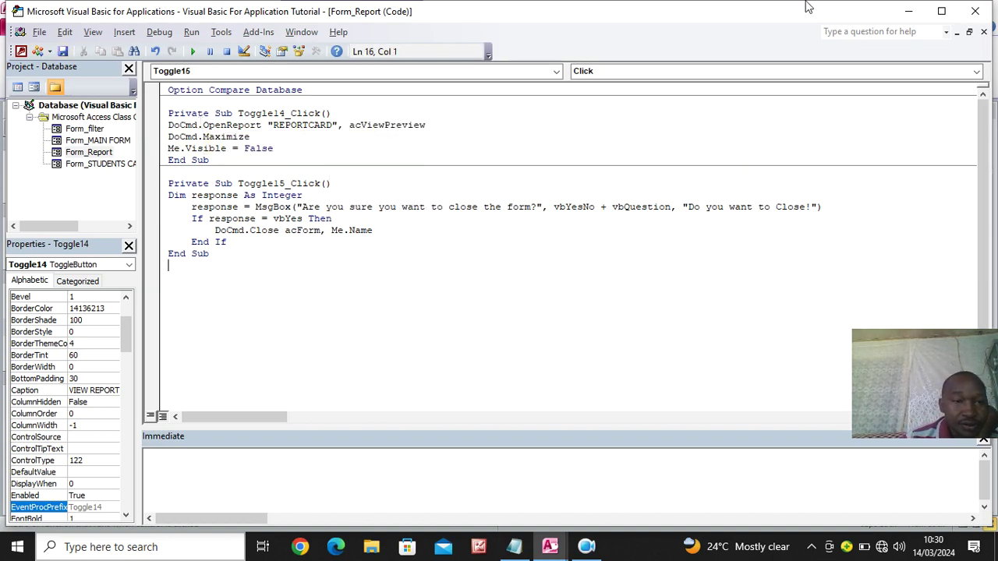
pyautogui.click(976, 11)
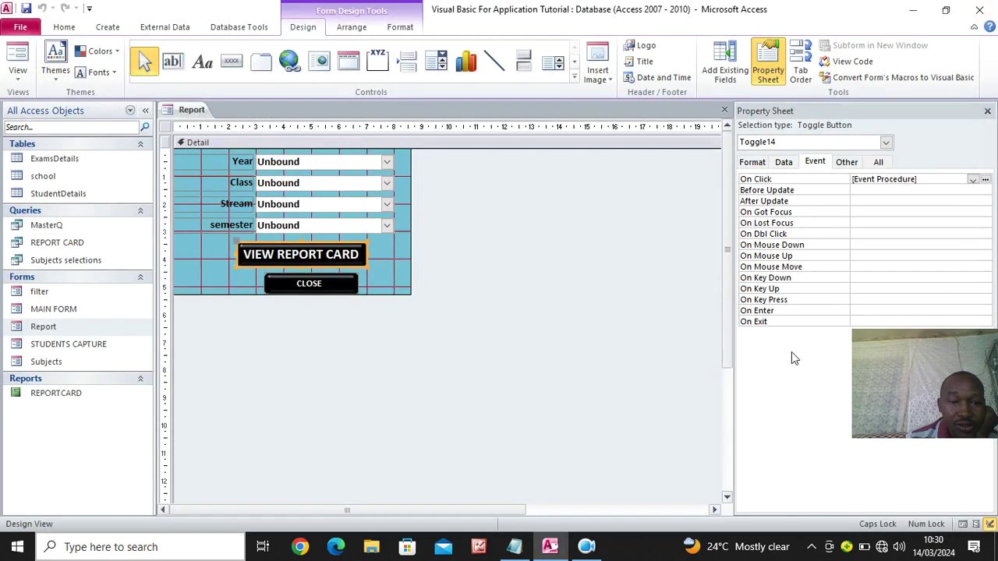
# Step: Run the Report form and view the report card for year 2024, class 1, stream N and semester Sem 1
pyautogui.click(17, 56)
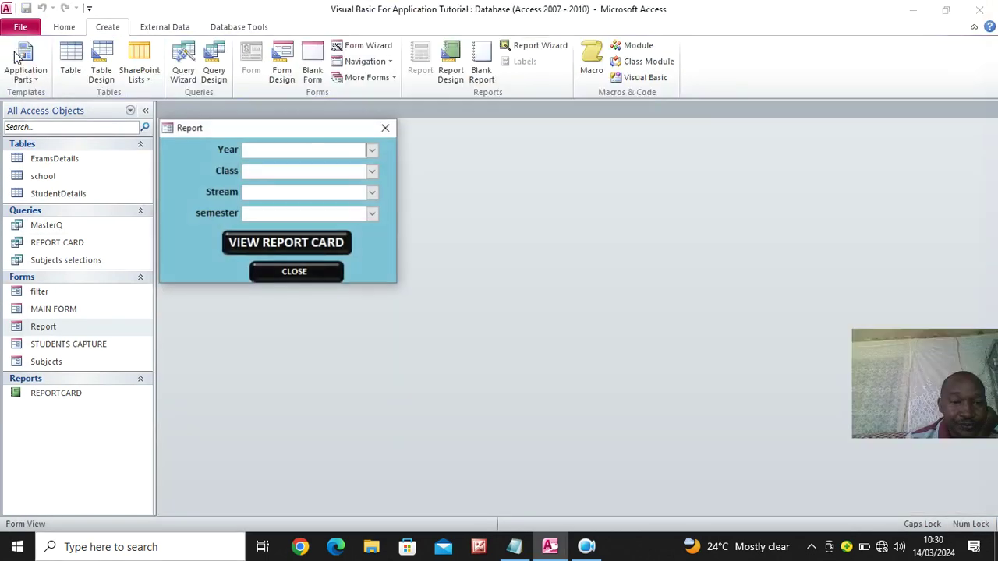
pyautogui.click(373, 149)
pyautogui.click(322, 165)
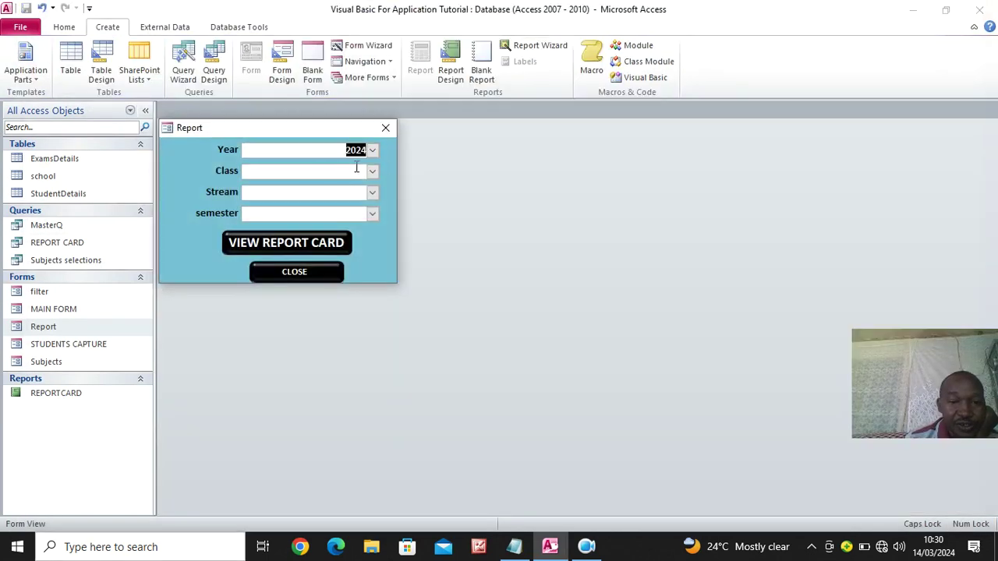
pyautogui.click(373, 172)
pyautogui.click(343, 187)
pyautogui.click(372, 192)
pyautogui.click(334, 208)
pyautogui.click(372, 213)
pyautogui.click(312, 244)
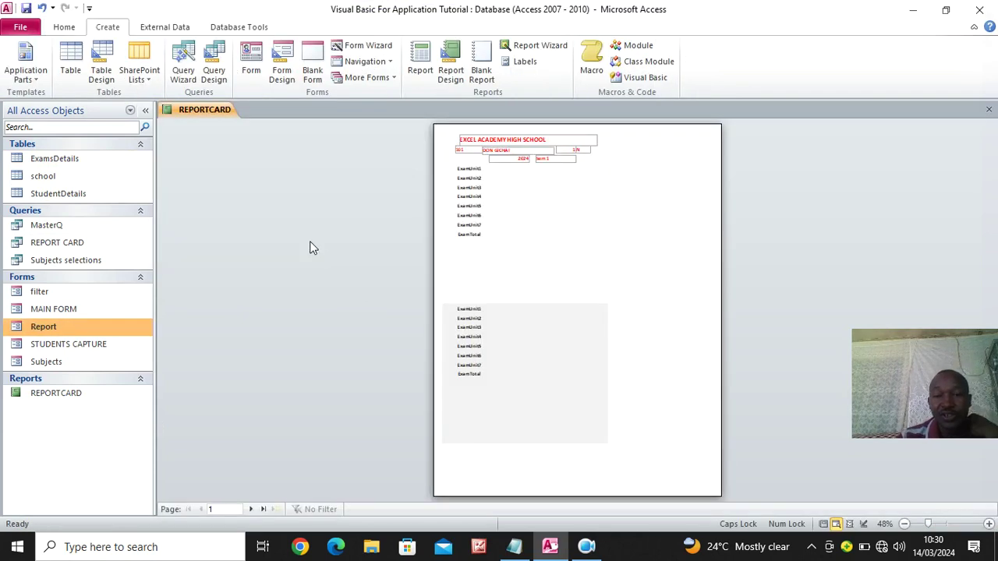
# Step: Examine the REPORTCARD print preview at 100% zoom from header to exam units, then close the preview
pyautogui.click(533, 253)
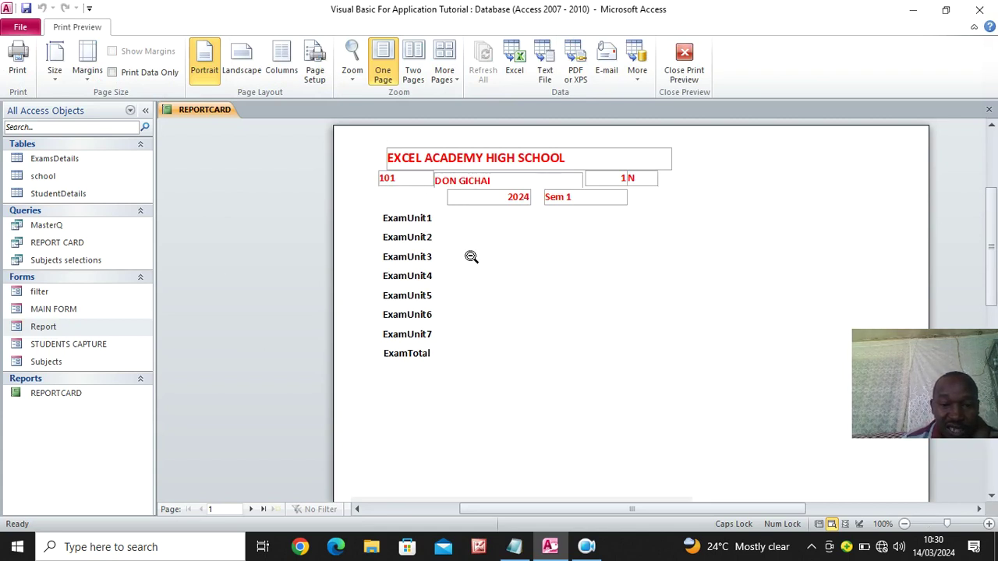
pyautogui.scroll(-1, 557, 412)
pyautogui.scroll(-5, 558, 406)
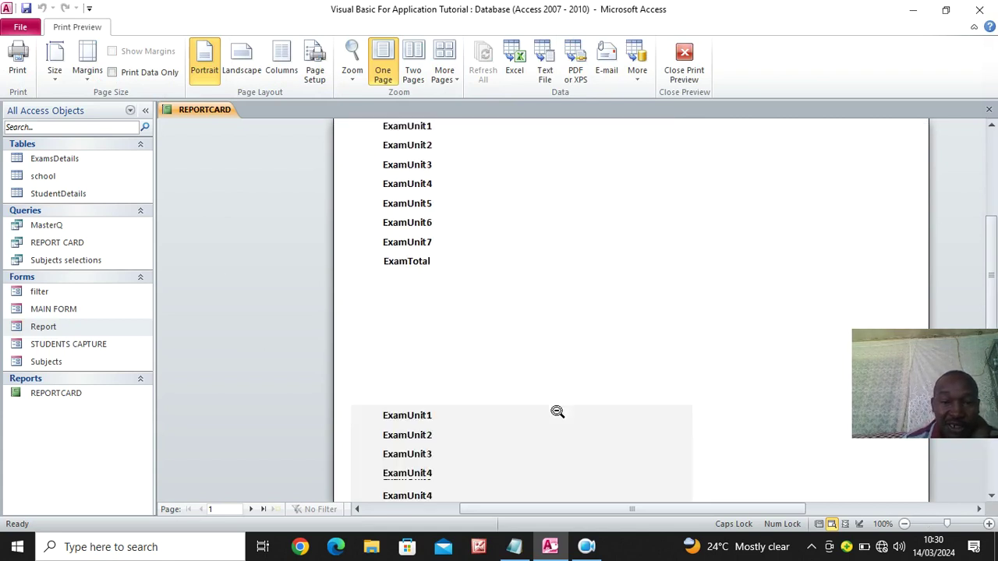
pyautogui.scroll(8, 530, 366)
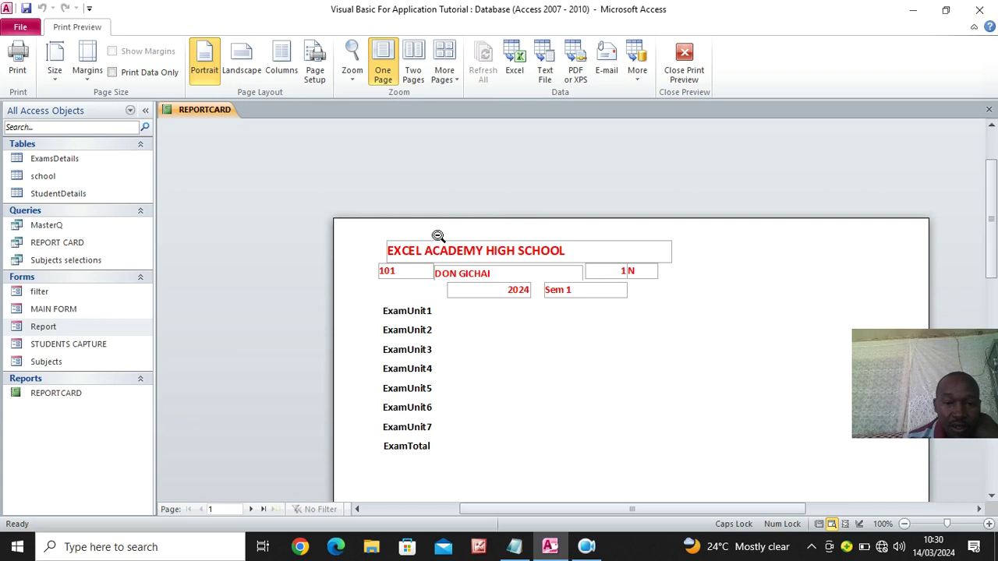
pyautogui.click(684, 58)
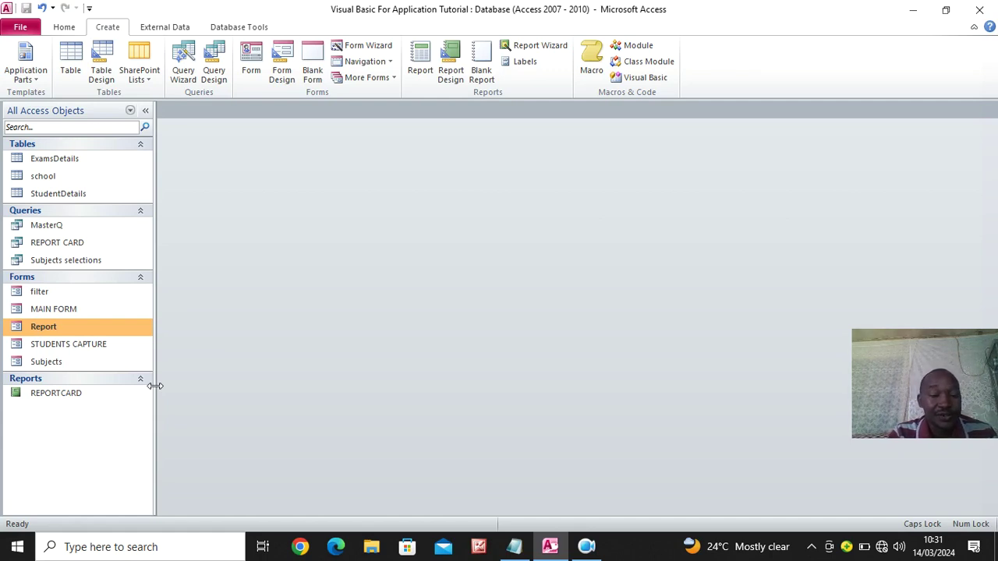
pyautogui.click(586, 547)
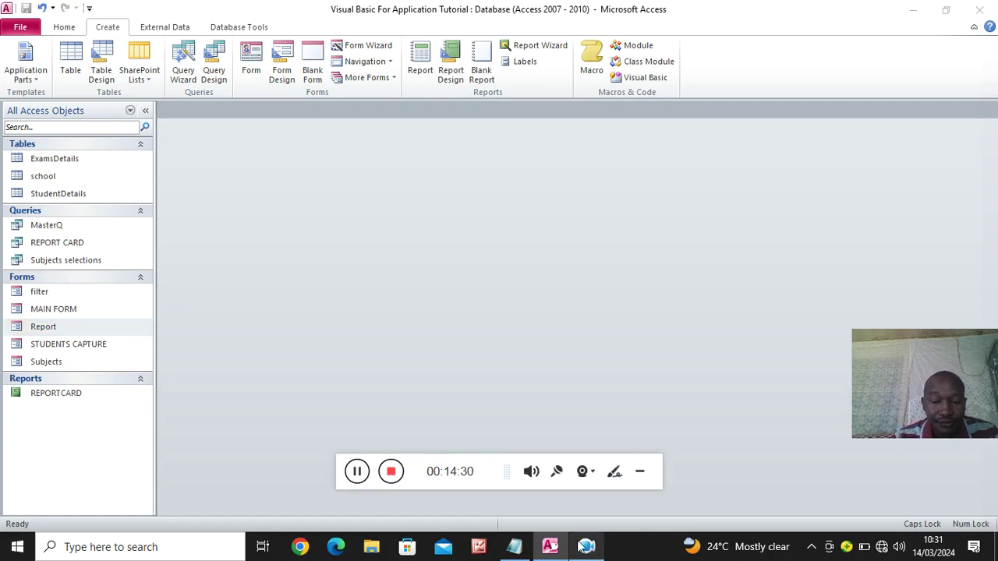